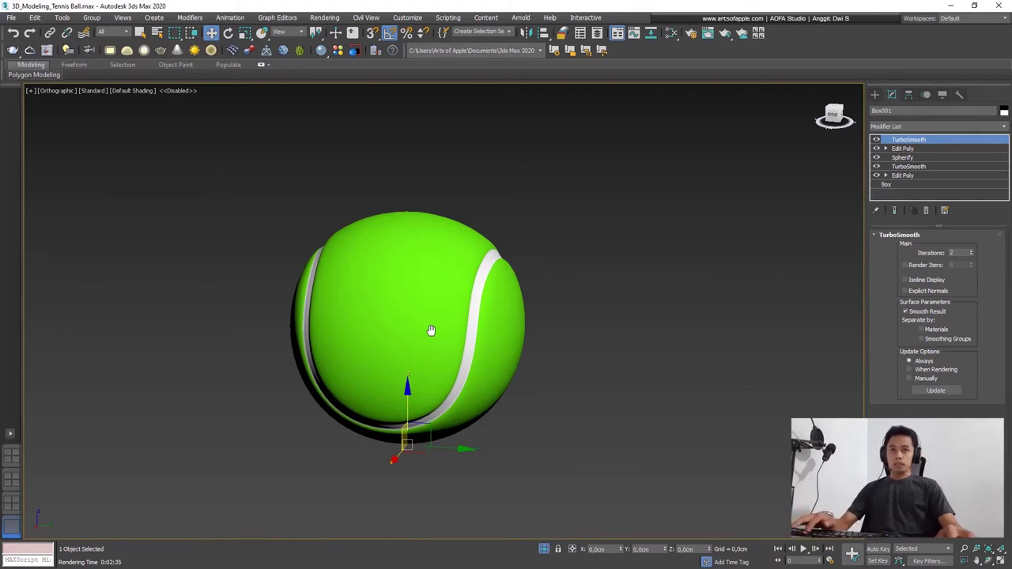
Step: Check the tennis ball's mesh in wireframe, then switch to the Multimedia folder holding Carpet_green
{"action": "key", "text": "F3"}
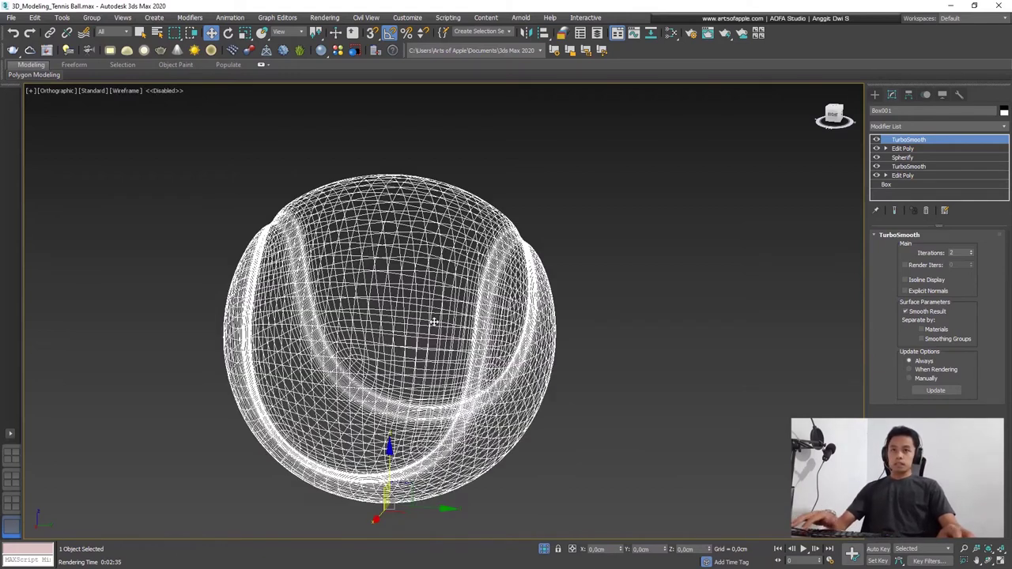
{"action": "mouse_move", "coordinate": [446, 328]}
{"action": "middle_mouse_down", "text": "alt"}
{"action": "mouse_move", "coordinate": [431, 325]}
{"action": "mouse_move", "coordinate": [434, 311]}
{"action": "middle_mouse_up", "text": "alt"}
{"action": "scroll", "coordinate": [426, 324], "scroll_direction": "up", "scroll_amount": 2}
{"action": "key", "text": "F3"}
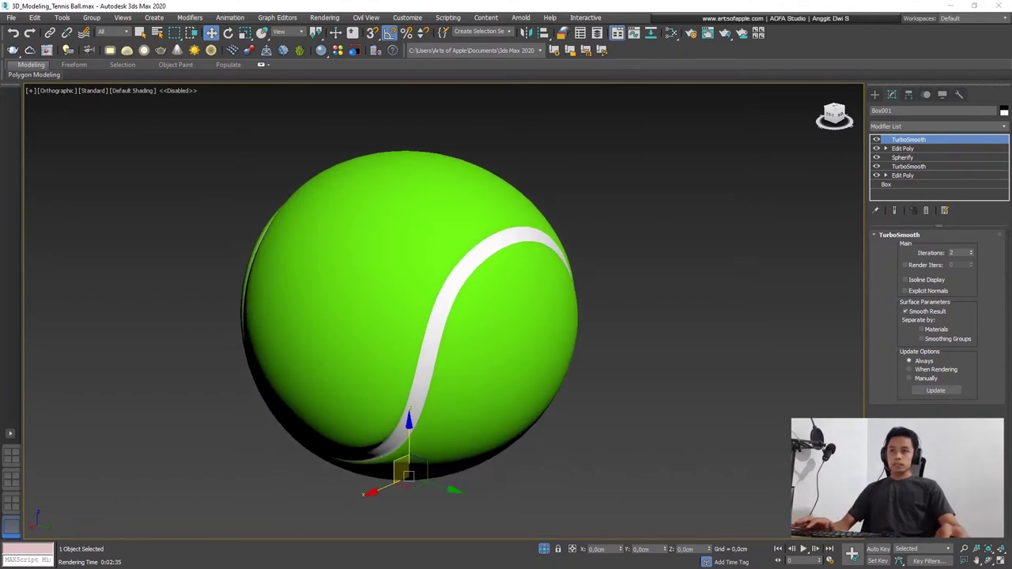
{"action": "key", "text": "alt+Tab"}
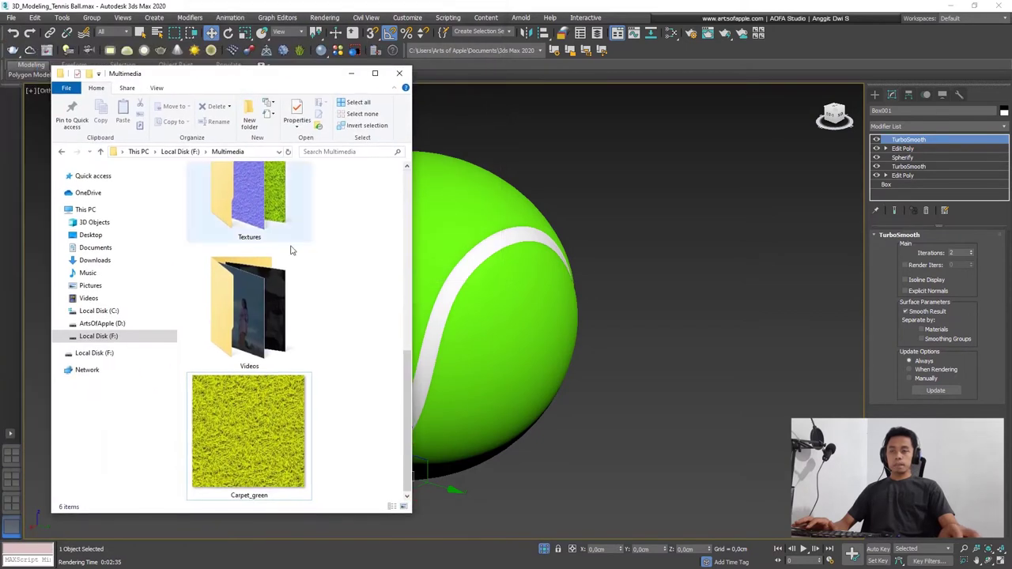
Step: Preview Carpet_green in Photos, then minimize Explorer and Photos to return to the ball
{"action": "left_click", "coordinate": [241, 416]}
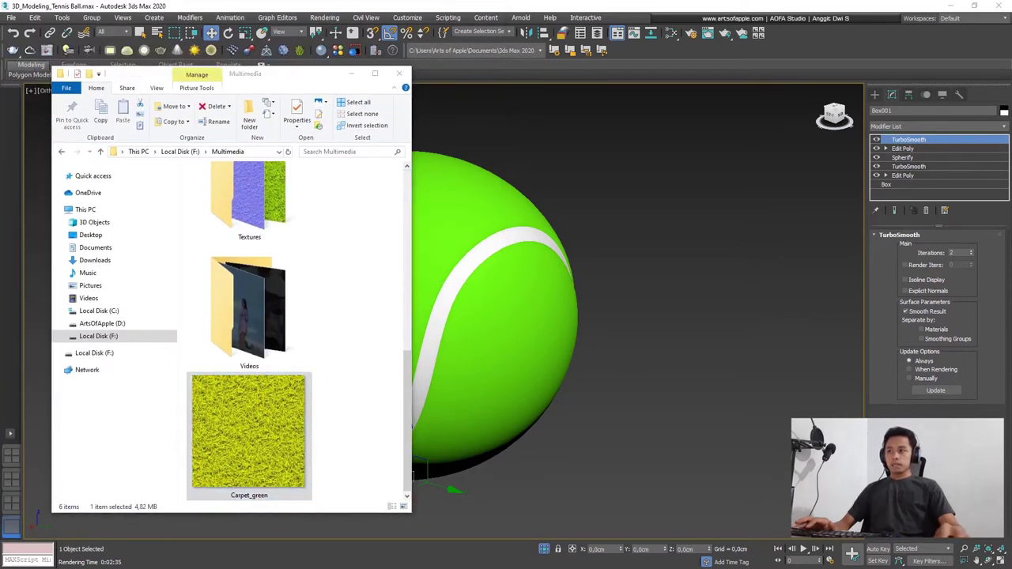
{"action": "key", "text": "Return"}
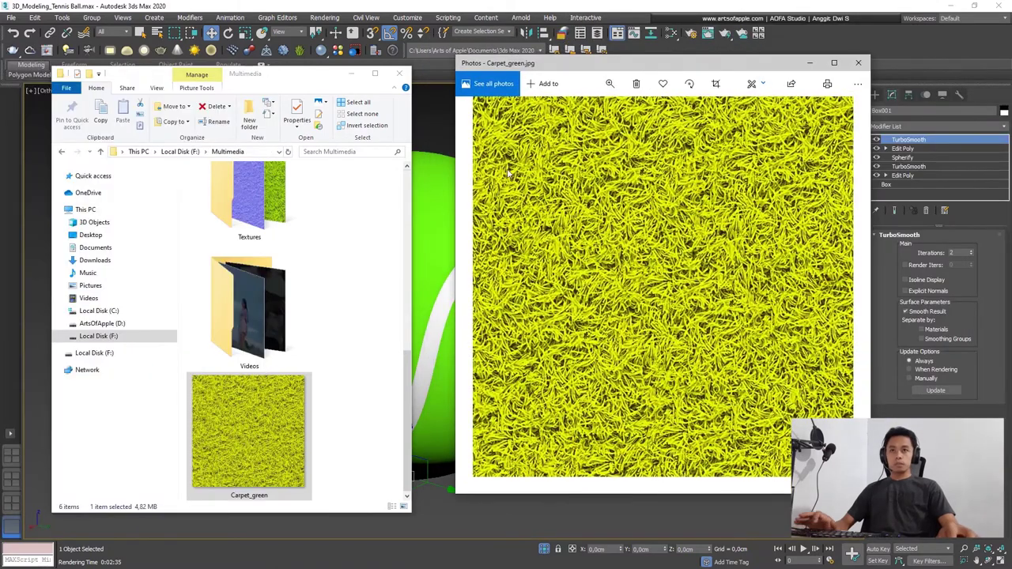
{"action": "left_click", "coordinate": [352, 76]}
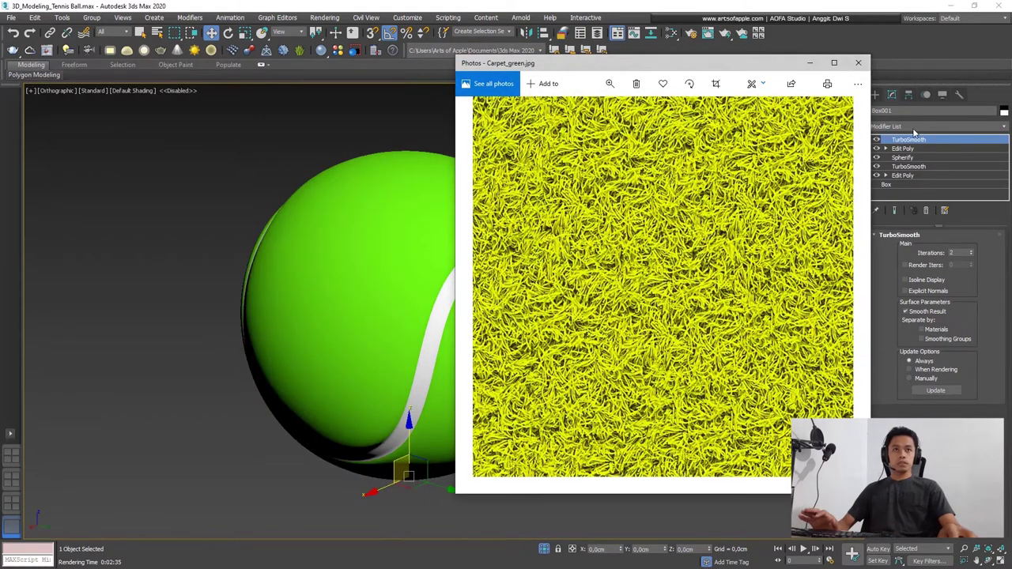
{"action": "left_click", "coordinate": [808, 66]}
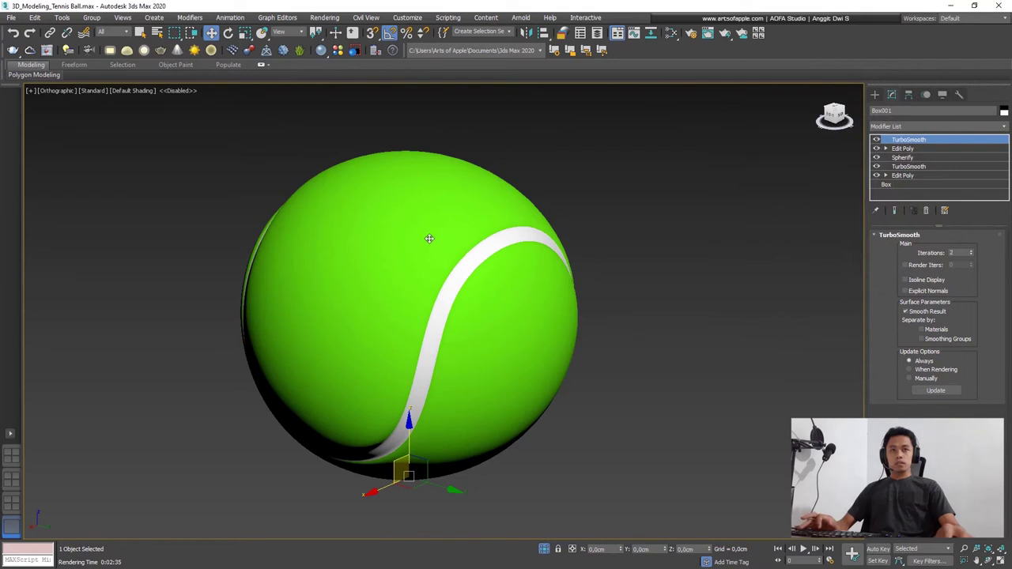
{"action": "middle_click_drag", "start_coordinate": [428, 238], "coordinate": [446, 248], "text": "alt"}
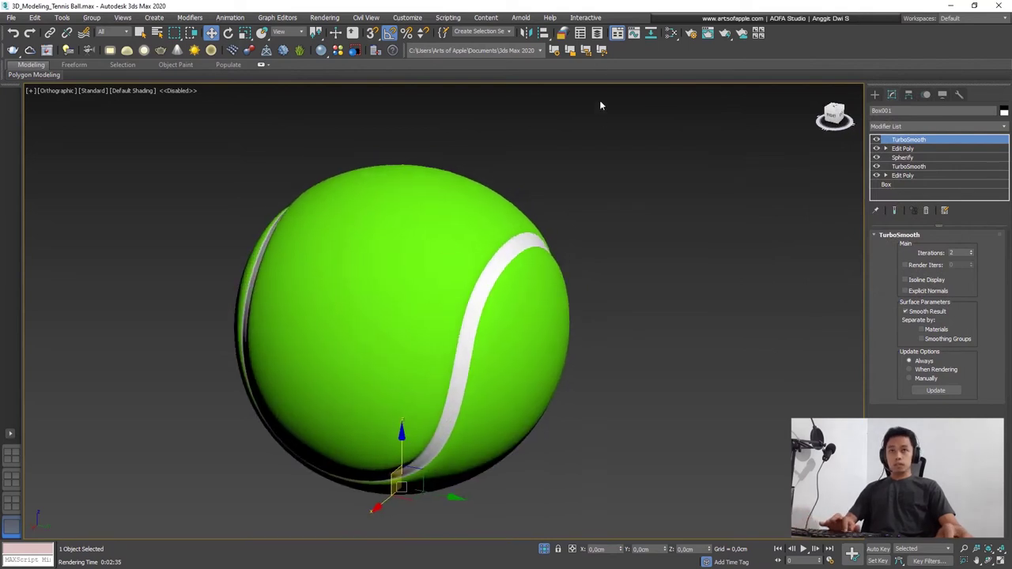
Step: Open the Slate Material Editor and delete every node in its view
{"action": "left_click", "coordinate": [670, 34]}
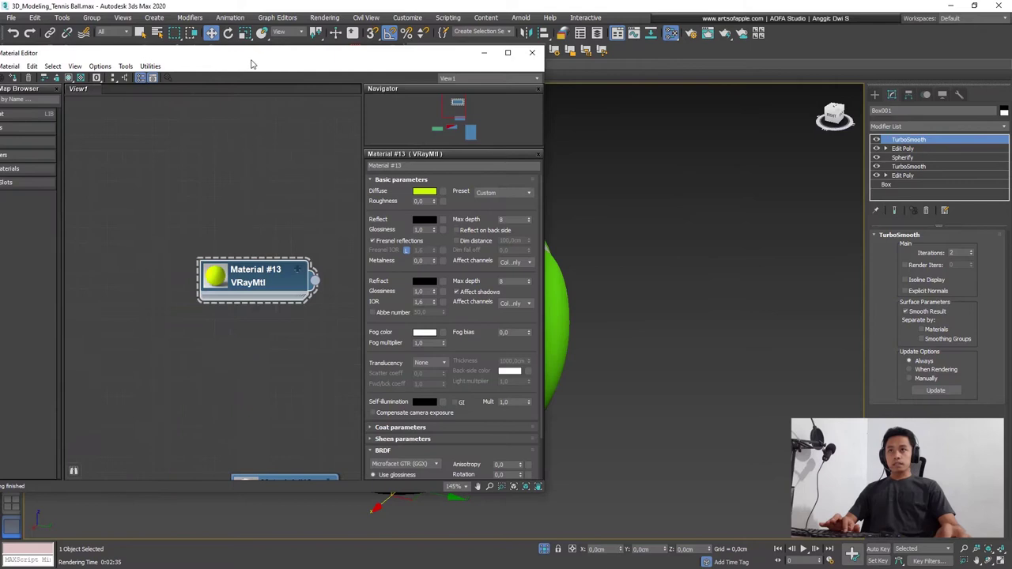
{"action": "left_click_drag", "start_coordinate": [252, 63], "coordinate": [469, 98]}
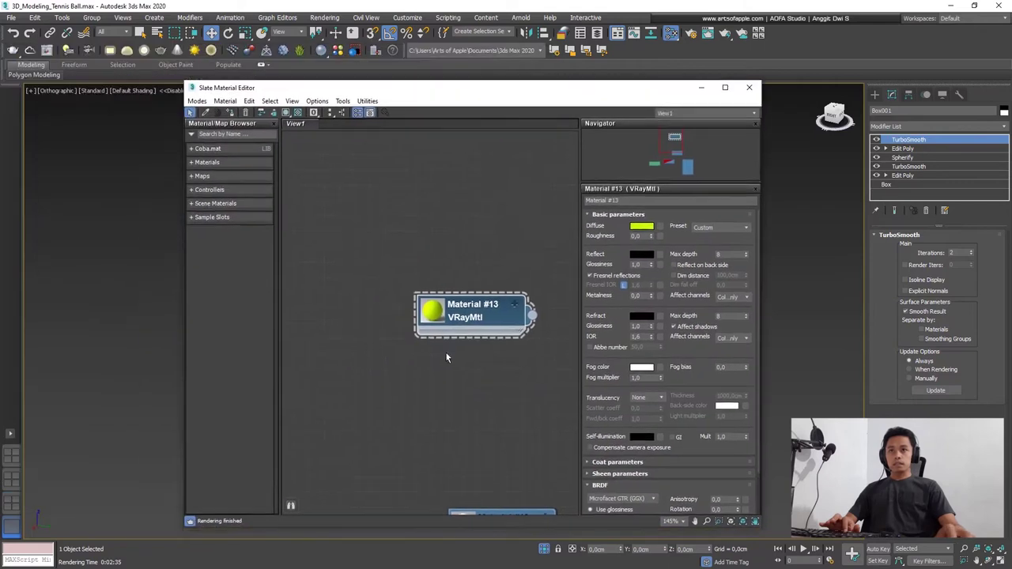
{"action": "scroll", "coordinate": [446, 352], "scroll_direction": "down", "scroll_amount": 5}
{"action": "scroll", "coordinate": [443, 370], "scroll_direction": "down", "scroll_amount": 5}
{"action": "middle_click_drag", "start_coordinate": [443, 369], "coordinate": [425, 255]}
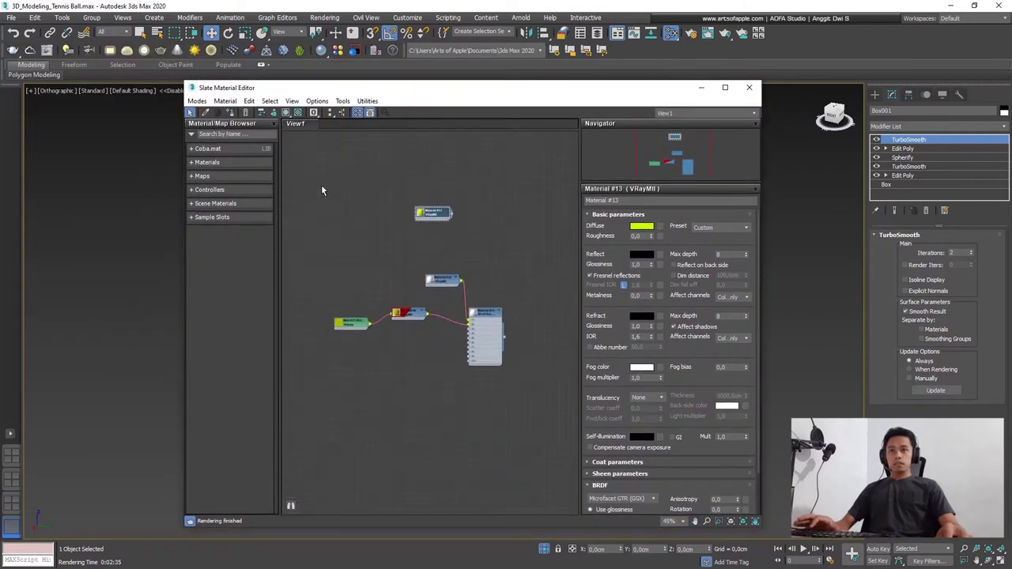
{"action": "left_click_drag", "start_coordinate": [321, 185], "coordinate": [532, 473]}
{"action": "key", "text": "Delete"}
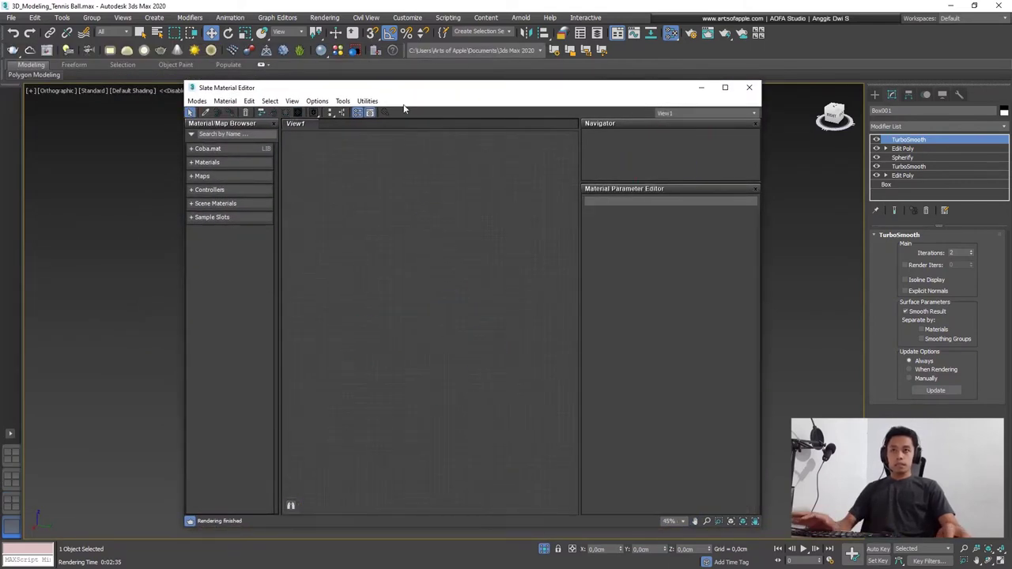
Step: Pick the tennis ball's multi/sub material into the empty node view with the eyedropper
{"action": "left_click_drag", "start_coordinate": [404, 98], "coordinate": [732, 152]}
{"action": "middle_click_drag", "start_coordinate": [386, 341], "coordinate": [335, 313]}
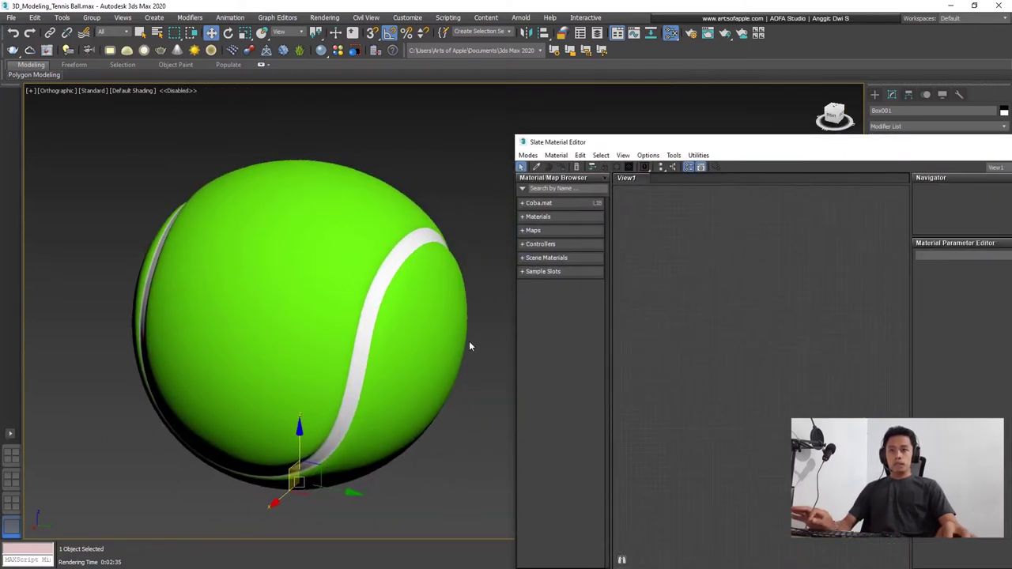
{"action": "left_click", "coordinate": [315, 233]}
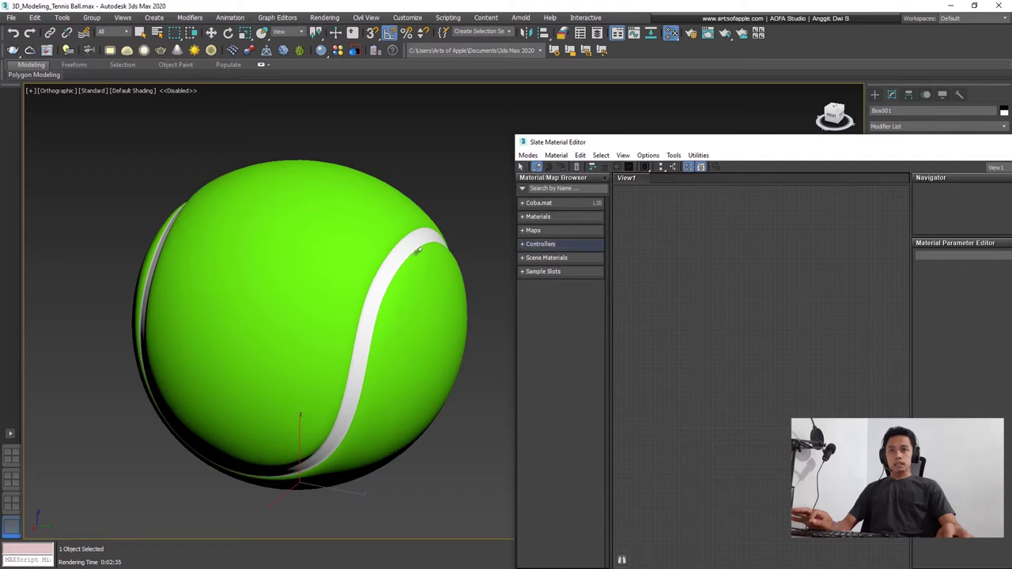
{"action": "left_click", "coordinate": [299, 275]}
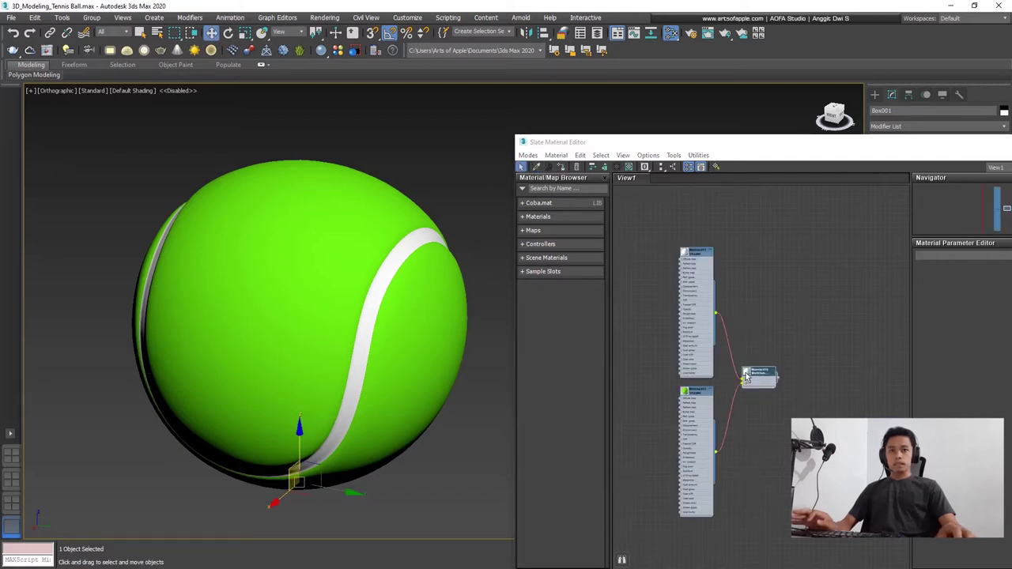
{"action": "scroll", "coordinate": [745, 378], "scroll_direction": "up", "scroll_amount": 2}
{"action": "scroll", "coordinate": [725, 384], "scroll_direction": "up", "scroll_amount": 1}
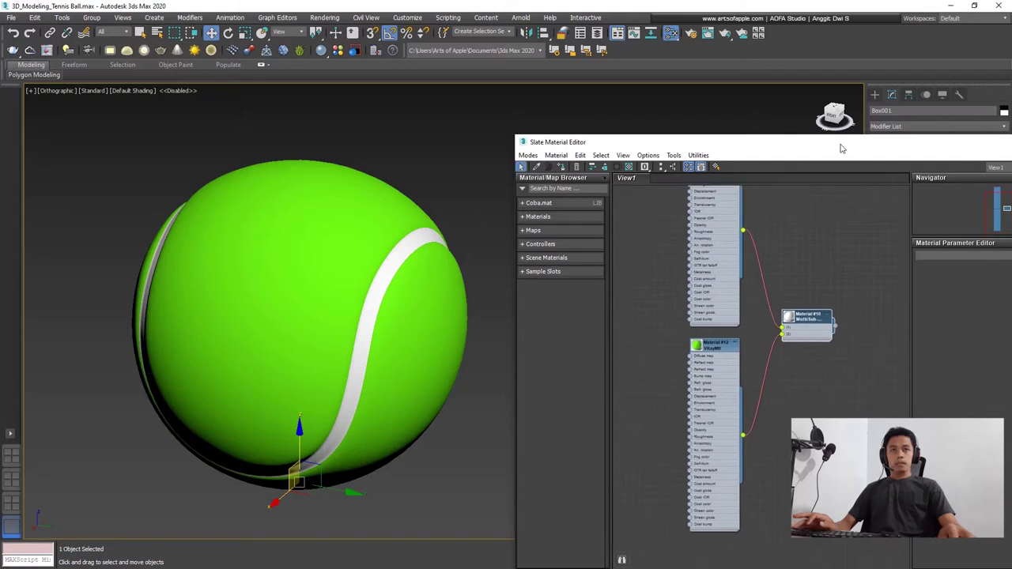
Step: Collapse the Material #11 and Material #12 nodes to their headers
{"action": "left_click_drag", "start_coordinate": [841, 148], "coordinate": [566, 111]}
{"action": "scroll", "coordinate": [427, 372], "scroll_direction": "up", "scroll_amount": 1}
{"action": "scroll", "coordinate": [443, 380], "scroll_direction": "up", "scroll_amount": 2}
{"action": "scroll", "coordinate": [473, 382], "scroll_direction": "up", "scroll_amount": 1}
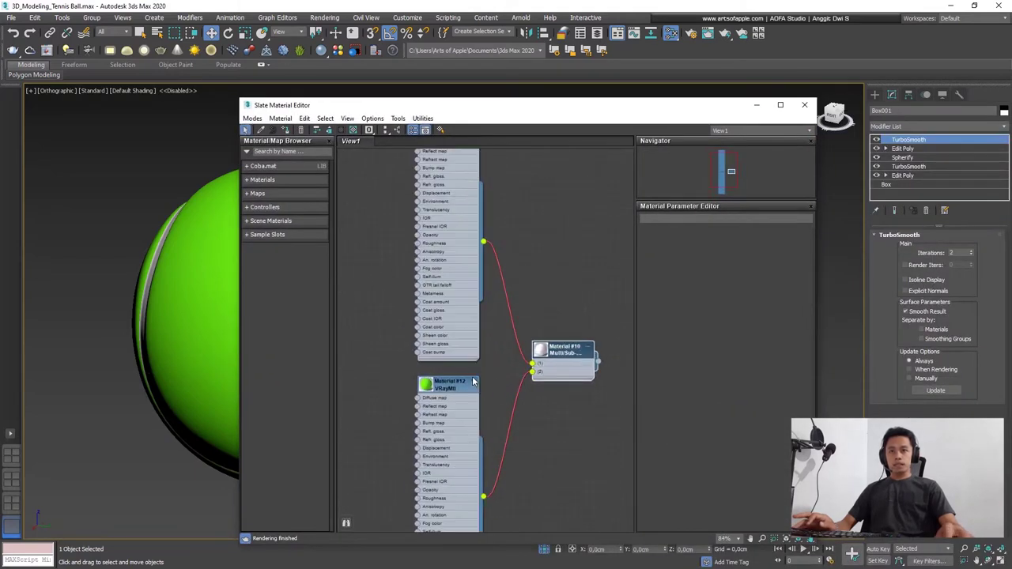
{"action": "left_click", "coordinate": [473, 382]}
{"action": "left_click", "coordinate": [470, 244]}
{"action": "scroll", "coordinate": [477, 241], "scroll_direction": "up", "scroll_amount": 3}
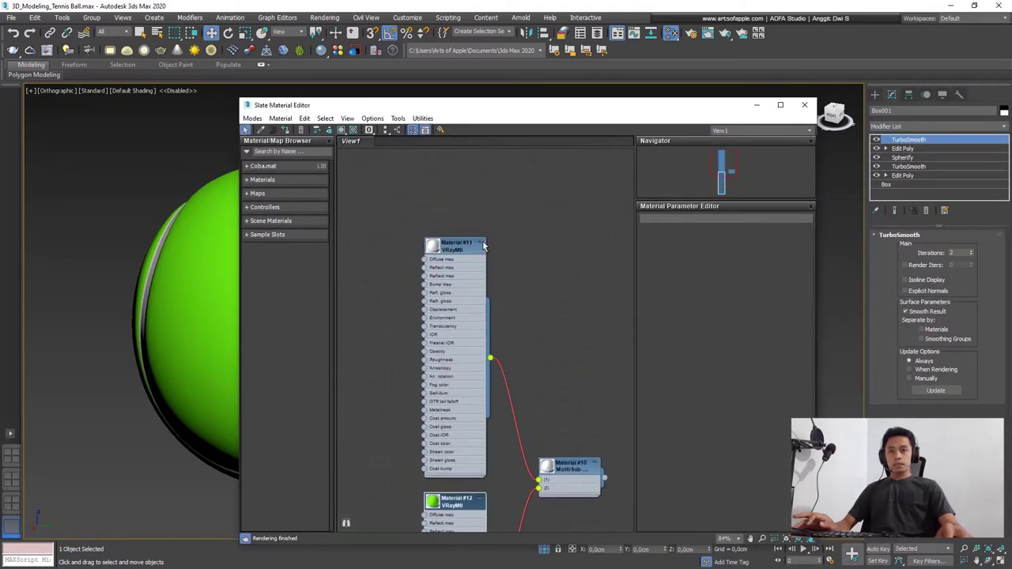
{"action": "left_click", "coordinate": [482, 242]}
{"action": "scroll", "coordinate": [469, 353], "scroll_direction": "down", "scroll_amount": 2}
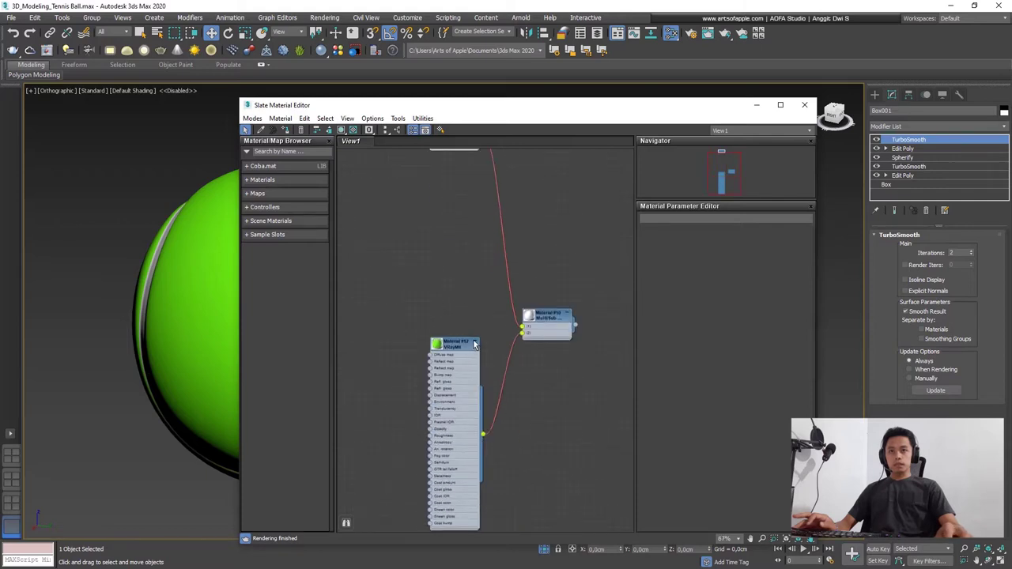
{"action": "left_click", "coordinate": [474, 343]}
{"action": "scroll", "coordinate": [465, 301], "scroll_direction": "up", "scroll_amount": 2}
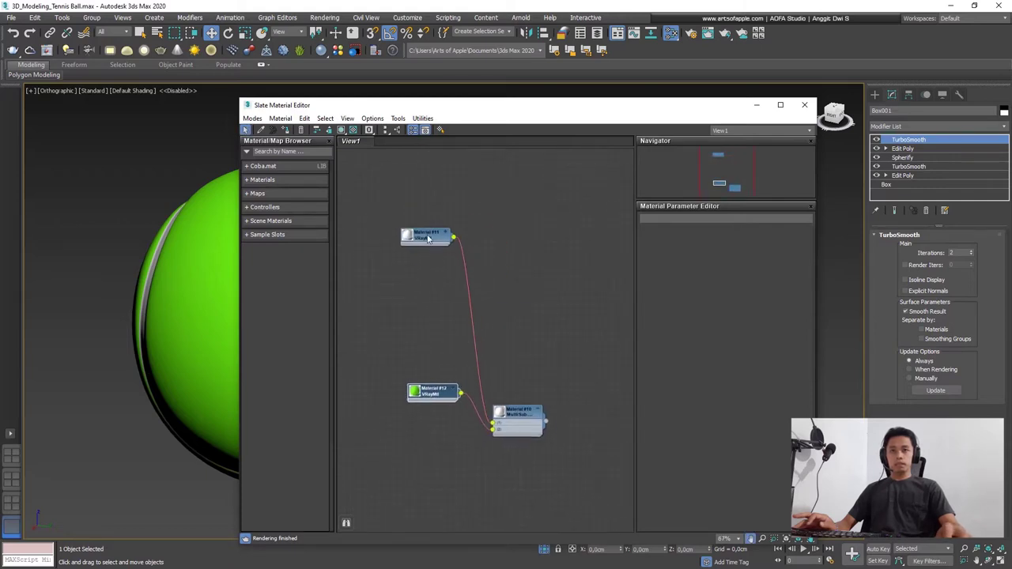
Step: Place Material #11 beside Material #12 and open Material #12's parameters
{"action": "left_click_drag", "start_coordinate": [431, 247], "coordinate": [438, 360]}
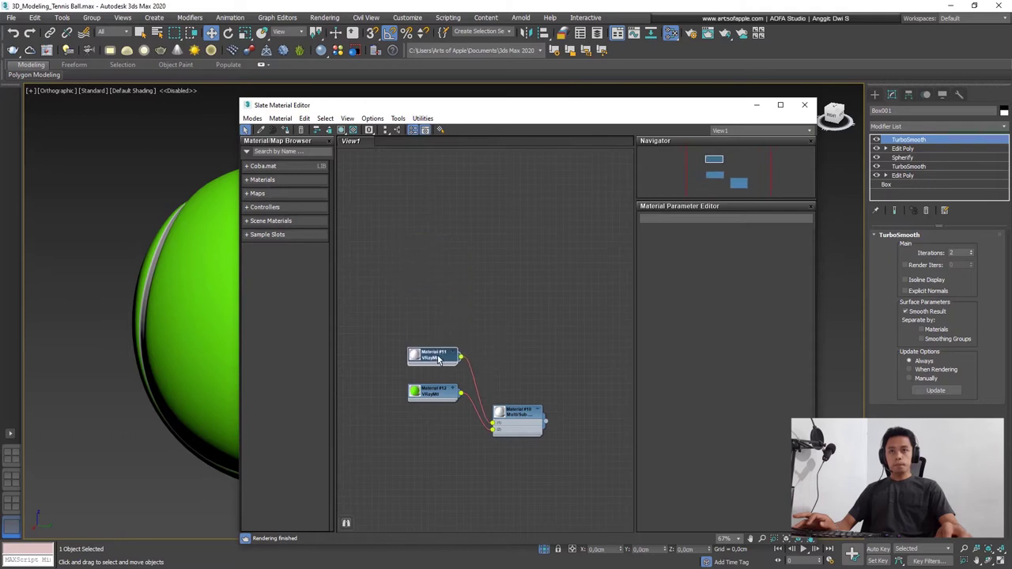
{"action": "scroll", "coordinate": [466, 399], "scroll_direction": "up", "scroll_amount": 2}
{"action": "mouse_move", "coordinate": [467, 399]}
{"action": "middle_mouse_down"}
{"action": "mouse_move", "coordinate": [474, 304]}
{"action": "mouse_move", "coordinate": [441, 332]}
{"action": "middle_mouse_up"}
{"action": "scroll", "coordinate": [443, 312], "scroll_direction": "up", "scroll_amount": 1}
{"action": "left_click", "coordinate": [433, 333]}
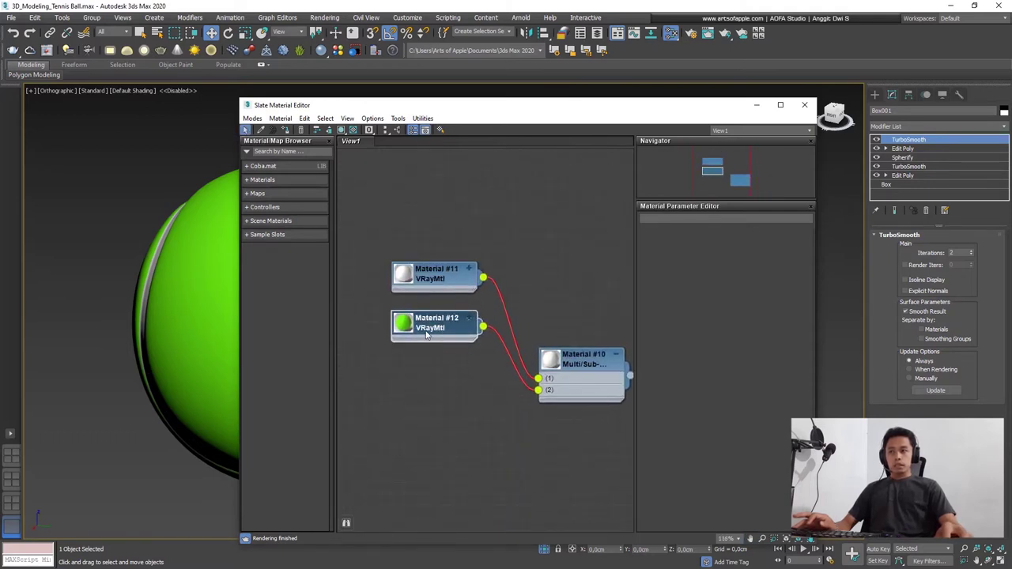
{"action": "double_click", "coordinate": [427, 335]}
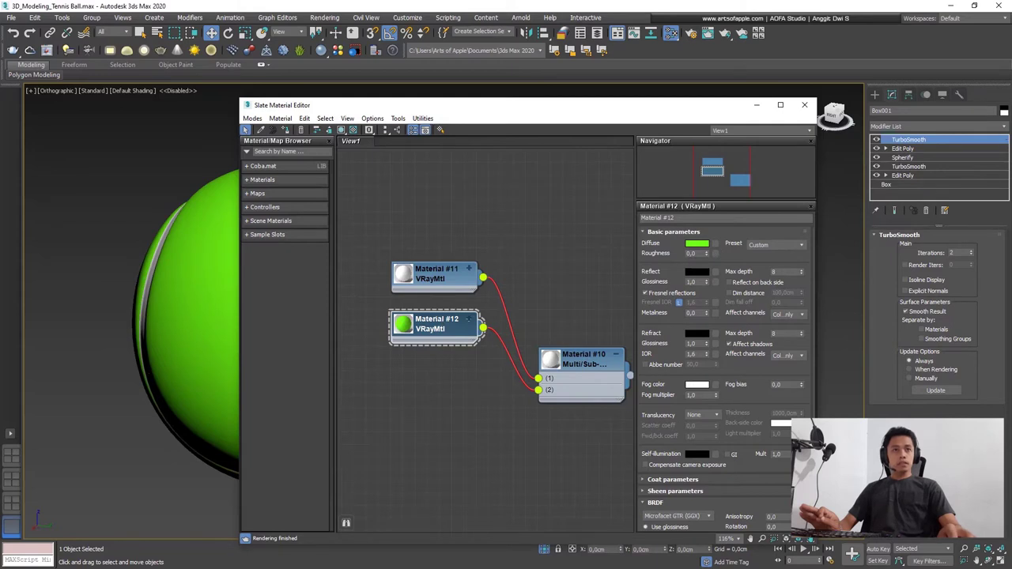
Step: Load F:\Multimedia\Carpet_green.jpg as a Bitmap in Material #12's Diffuse slot
{"action": "left_click", "coordinate": [714, 245]}
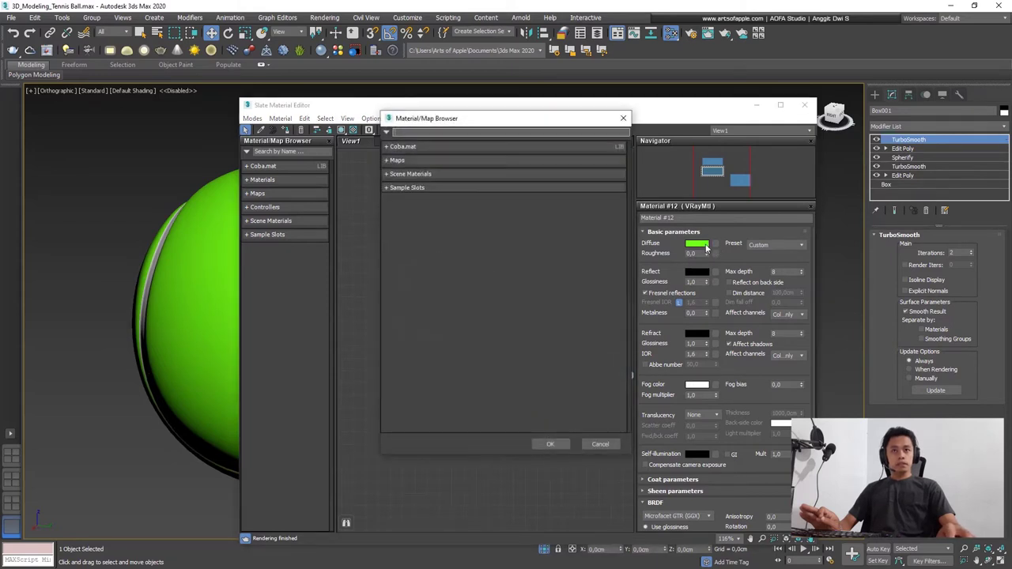
{"action": "left_click", "coordinate": [389, 161]}
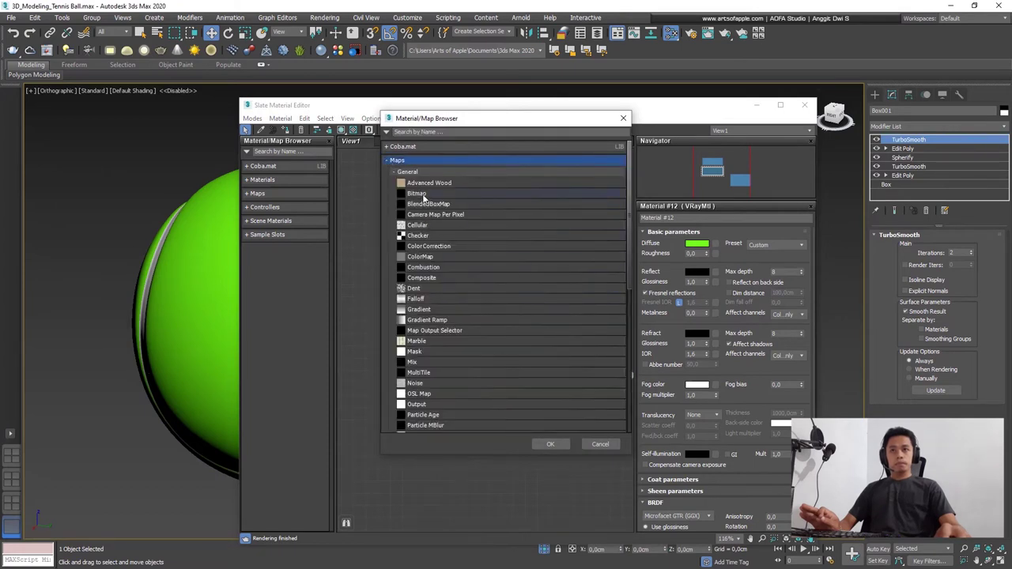
{"action": "double_click", "coordinate": [417, 193]}
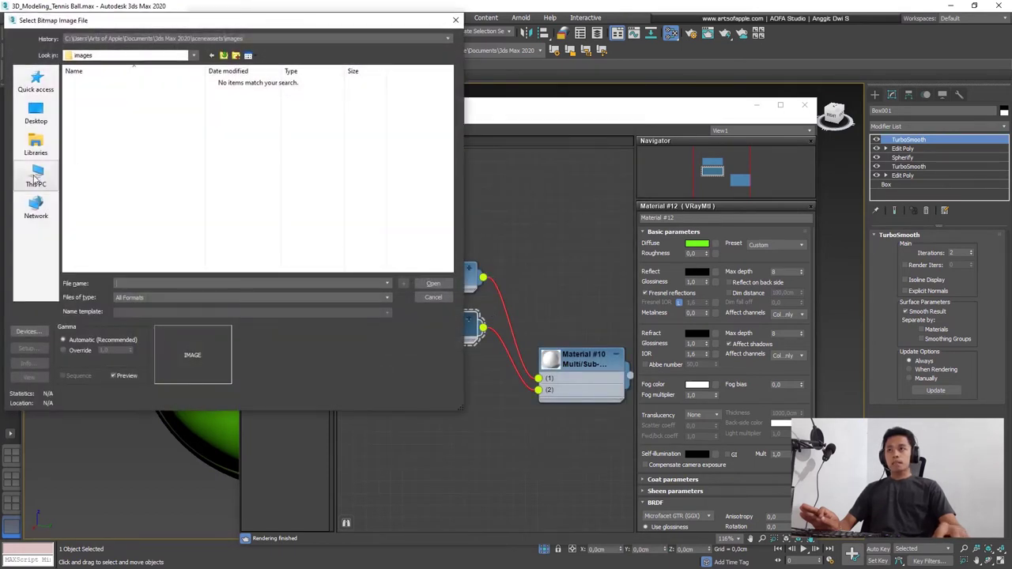
{"action": "double_click", "coordinate": [368, 192]}
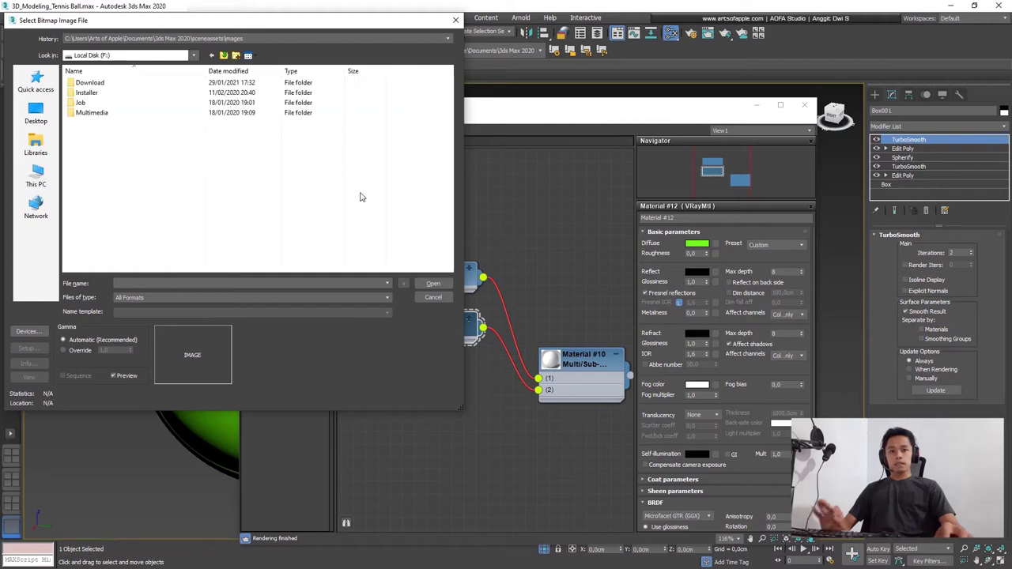
{"action": "double_click", "coordinate": [90, 112]}
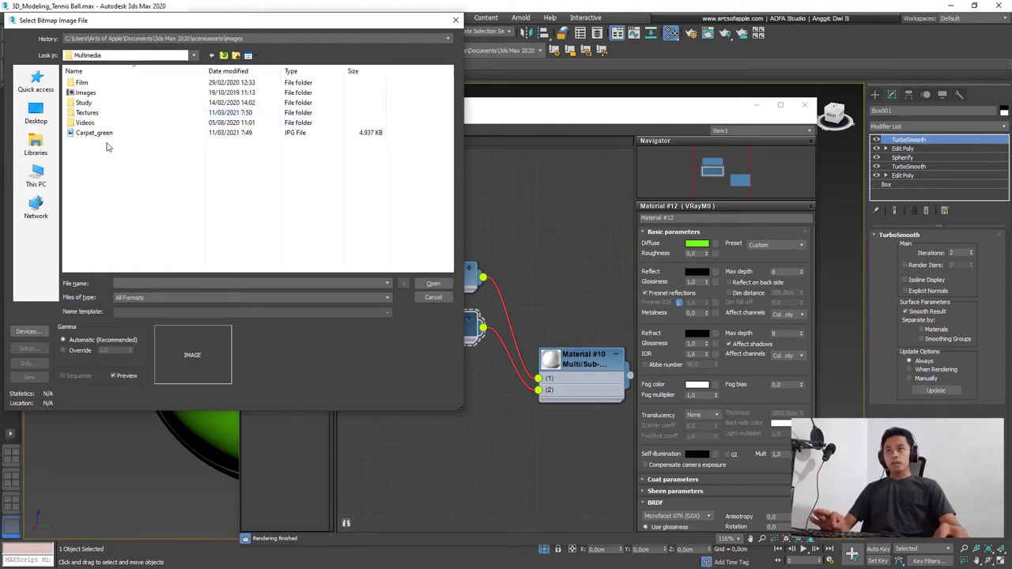
{"action": "left_click", "coordinate": [99, 136]}
{"action": "left_click", "coordinate": [99, 136]}
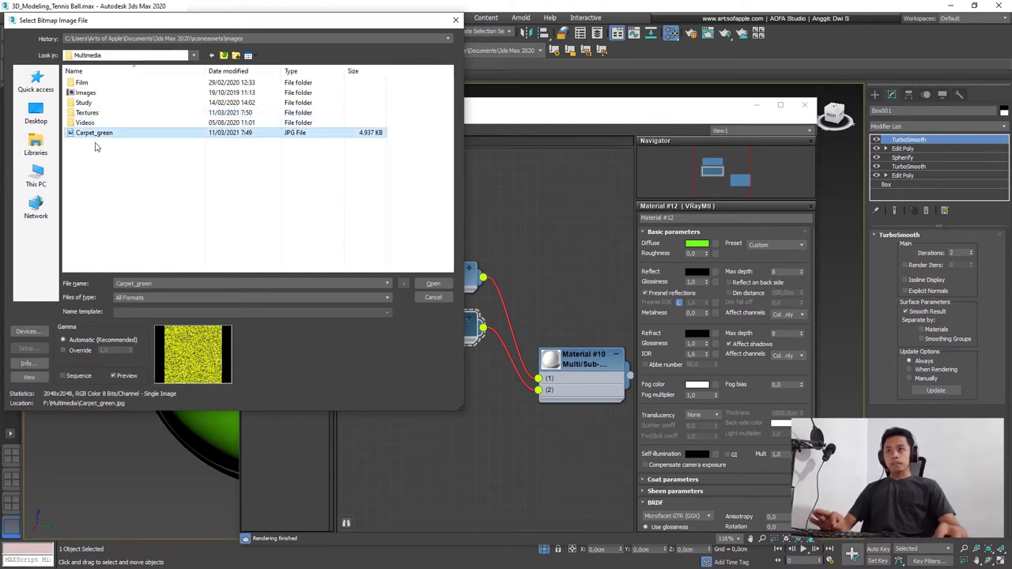
{"action": "left_click", "coordinate": [432, 284]}
Step: Show Material #12's Carpet_green felt in the viewport and minimize the material editor
{"action": "scroll", "coordinate": [390, 330], "scroll_direction": "down", "scroll_amount": 1}
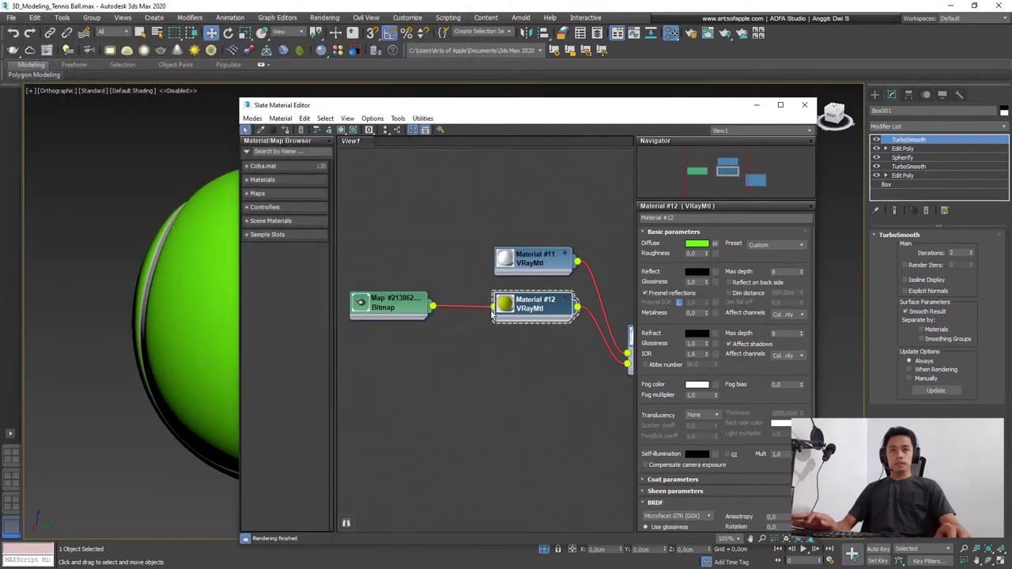
{"action": "middle_click_drag", "start_coordinate": [468, 306], "coordinate": [469, 348]}
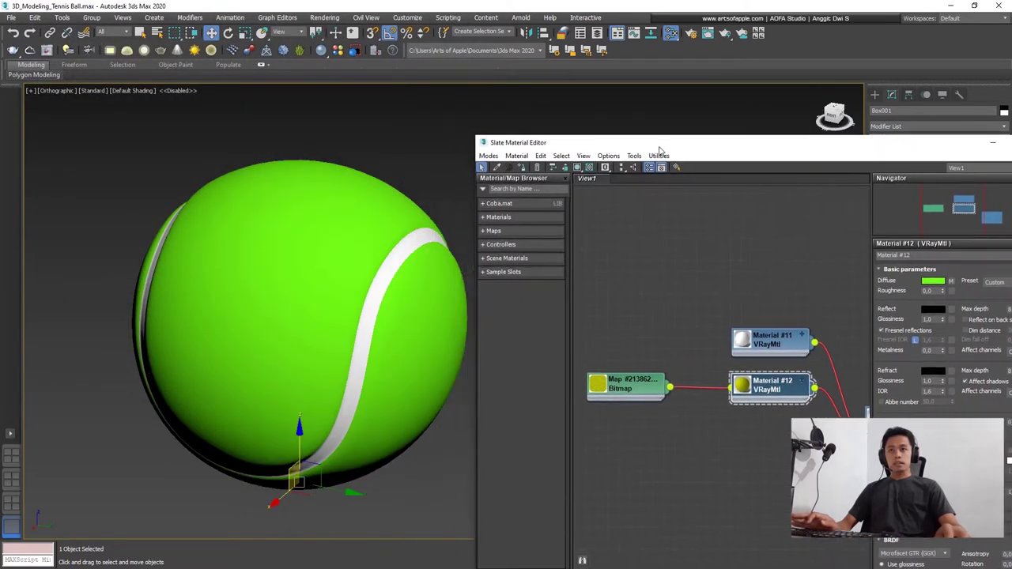
{"action": "left_click_drag", "start_coordinate": [426, 113], "coordinate": [588, 116]}
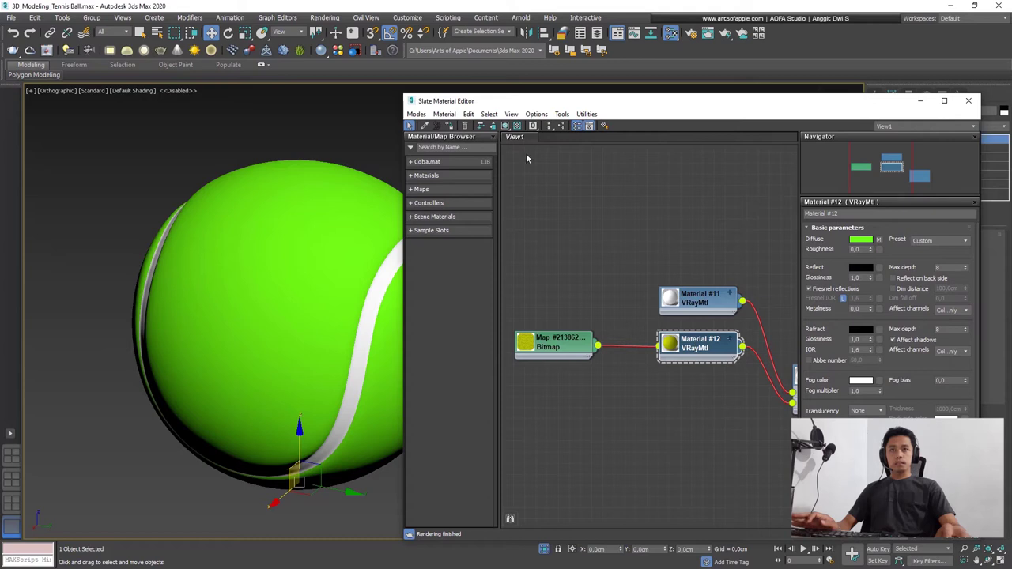
{"action": "left_click", "coordinate": [505, 127]}
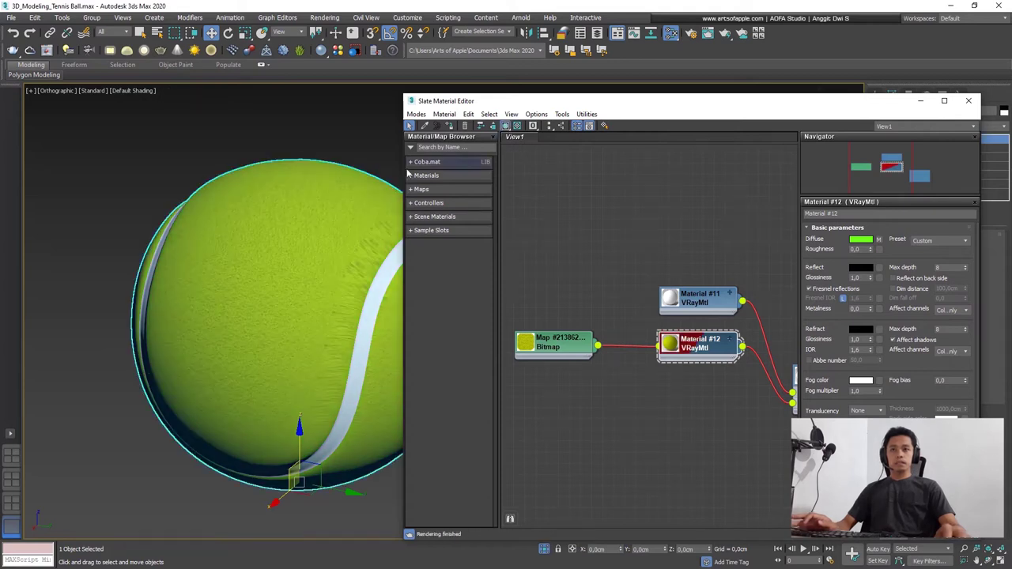
{"action": "key", "text": "d"}
{"action": "left_click", "coordinate": [920, 103]}
{"action": "mouse_move", "coordinate": [583, 210]}
{"action": "middle_mouse_down", "text": "alt"}
{"action": "mouse_move", "coordinate": [499, 269]}
{"action": "mouse_move", "coordinate": [403, 227]}
{"action": "mouse_move", "coordinate": [526, 242]}
{"action": "mouse_move", "coordinate": [506, 214]}
{"action": "mouse_move", "coordinate": [464, 310]}
{"action": "mouse_move", "coordinate": [426, 350]}
{"action": "mouse_move", "coordinate": [546, 350]}
{"action": "mouse_move", "coordinate": [542, 332]}
{"action": "mouse_move", "coordinate": [508, 335]}
{"action": "mouse_move", "coordinate": [412, 296]}
{"action": "middle_mouse_up", "text": "alt"}
{"action": "scroll", "coordinate": [403, 227], "scroll_direction": "up", "scroll_amount": 5}
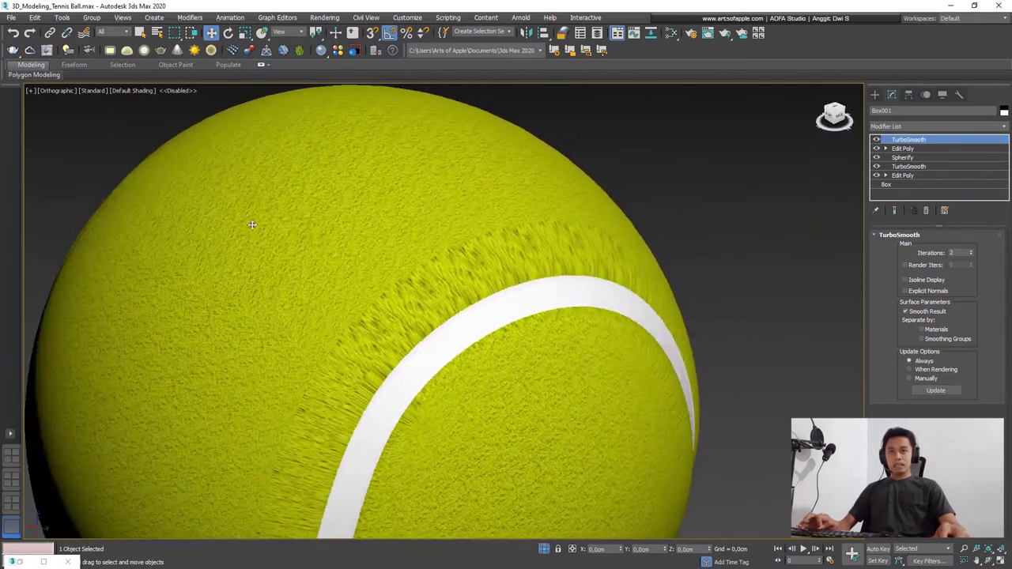
Step: Inspect the fuzzy felt around the seam from several angles, then switch to wireframe
{"action": "mouse_move", "coordinate": [382, 212]}
{"action": "middle_mouse_down", "text": "alt"}
{"action": "mouse_move", "coordinate": [334, 242]}
{"action": "mouse_move", "coordinate": [355, 290]}
{"action": "middle_mouse_up", "text": "alt"}
{"action": "scroll", "coordinate": [334, 242], "scroll_direction": "up", "scroll_amount": 5}
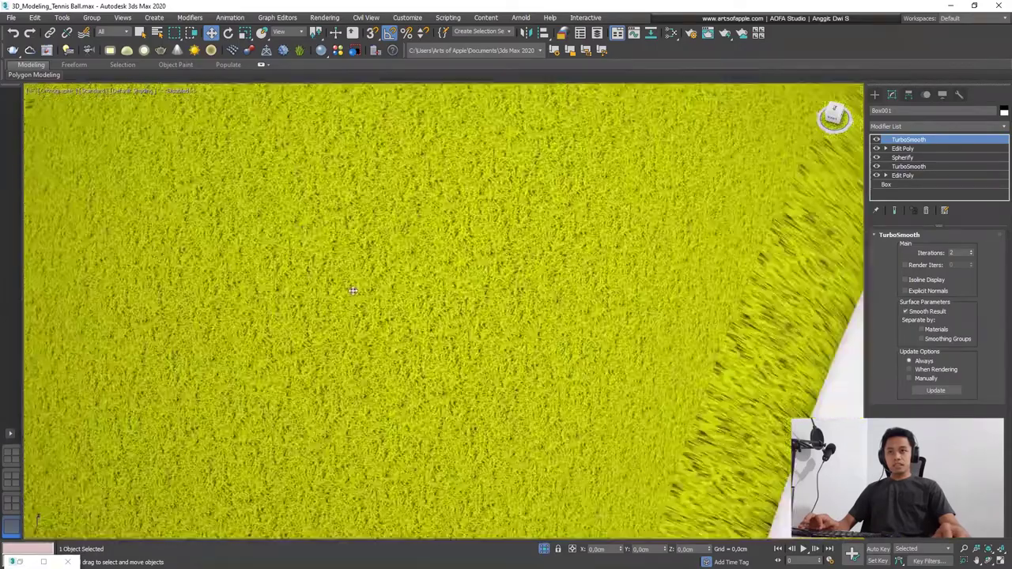
{"action": "scroll", "coordinate": [358, 302], "scroll_direction": "down", "scroll_amount": 2}
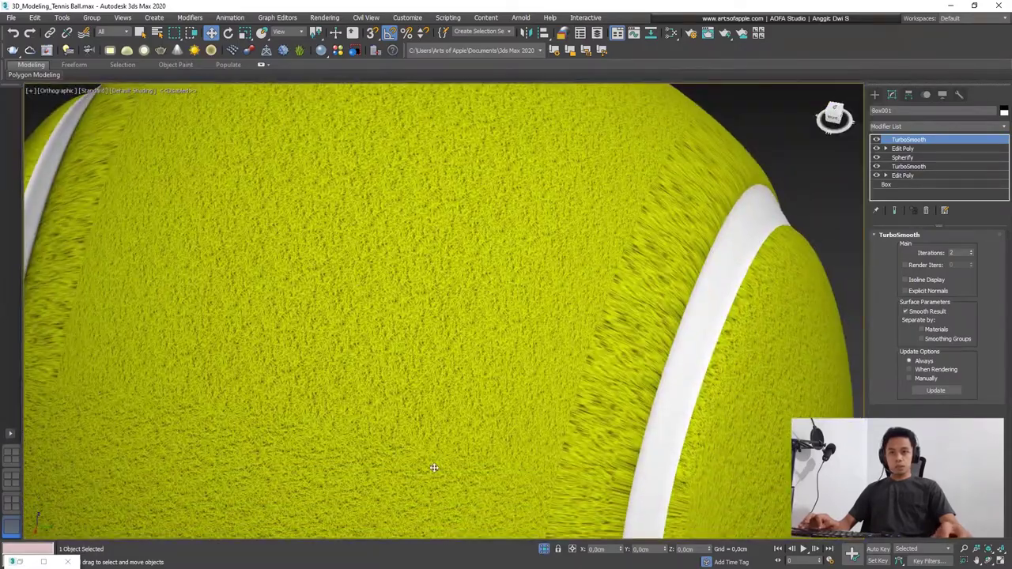
{"action": "mouse_move", "coordinate": [433, 468]}
{"action": "middle_mouse_down", "text": "alt"}
{"action": "mouse_move", "coordinate": [490, 316]}
{"action": "mouse_move", "coordinate": [418, 485]}
{"action": "mouse_move", "coordinate": [366, 351]}
{"action": "mouse_move", "coordinate": [374, 327]}
{"action": "mouse_move", "coordinate": [451, 347]}
{"action": "middle_mouse_up", "text": "alt"}
{"action": "scroll", "coordinate": [476, 313], "scroll_direction": "down", "scroll_amount": 3}
{"action": "scroll", "coordinate": [367, 363], "scroll_direction": "up", "scroll_amount": 2}
{"action": "scroll", "coordinate": [368, 363], "scroll_direction": "up", "scroll_amount": 2}
{"action": "scroll", "coordinate": [374, 327], "scroll_direction": "down", "scroll_amount": 2}
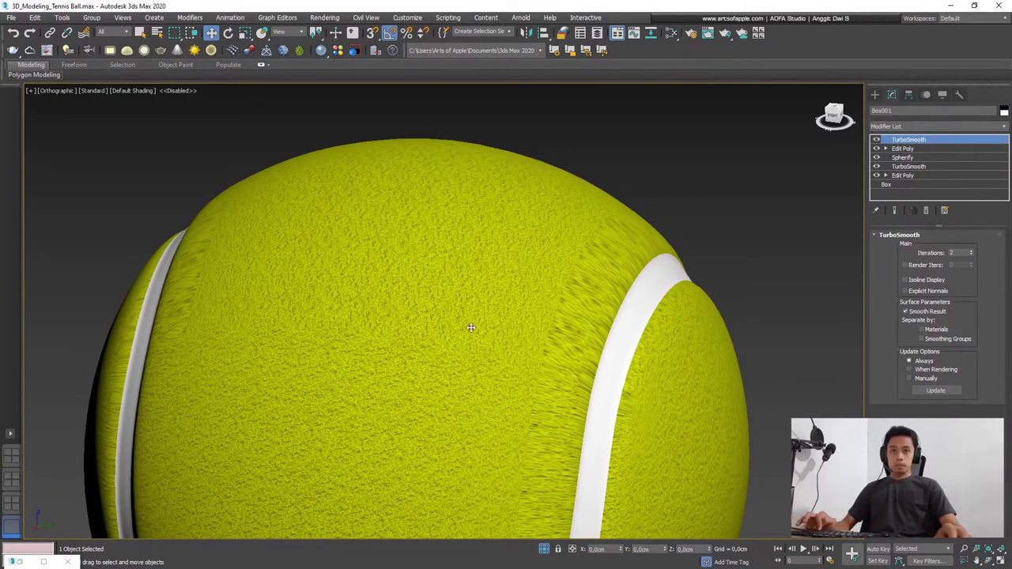
{"action": "mouse_move", "coordinate": [471, 327]}
{"action": "middle_mouse_down", "text": "alt"}
{"action": "mouse_move", "coordinate": [515, 338]}
{"action": "mouse_move", "coordinate": [491, 323]}
{"action": "middle_mouse_up", "text": "alt"}
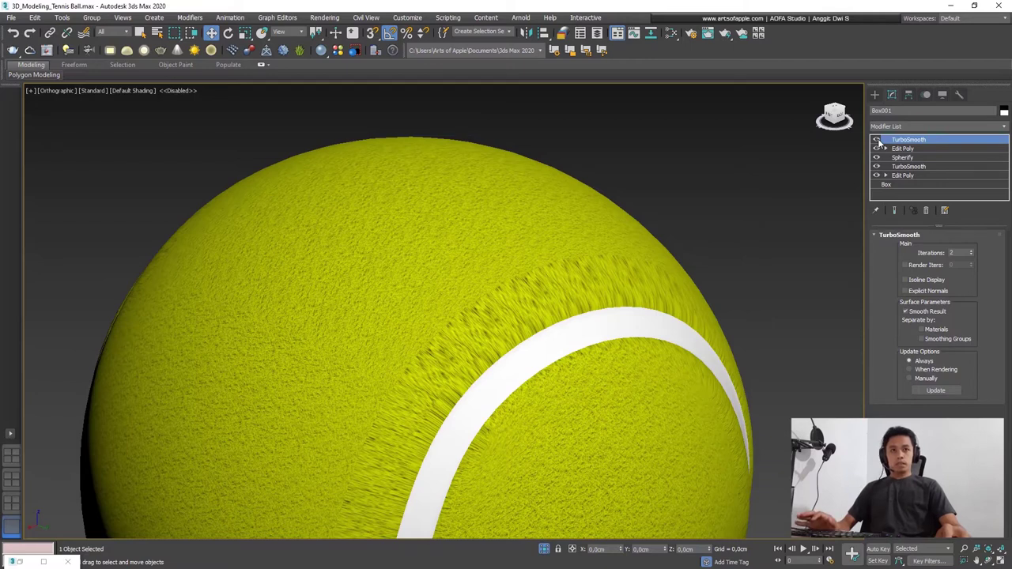
{"action": "middle_click_drag", "start_coordinate": [486, 260], "coordinate": [418, 287], "text": "alt"}
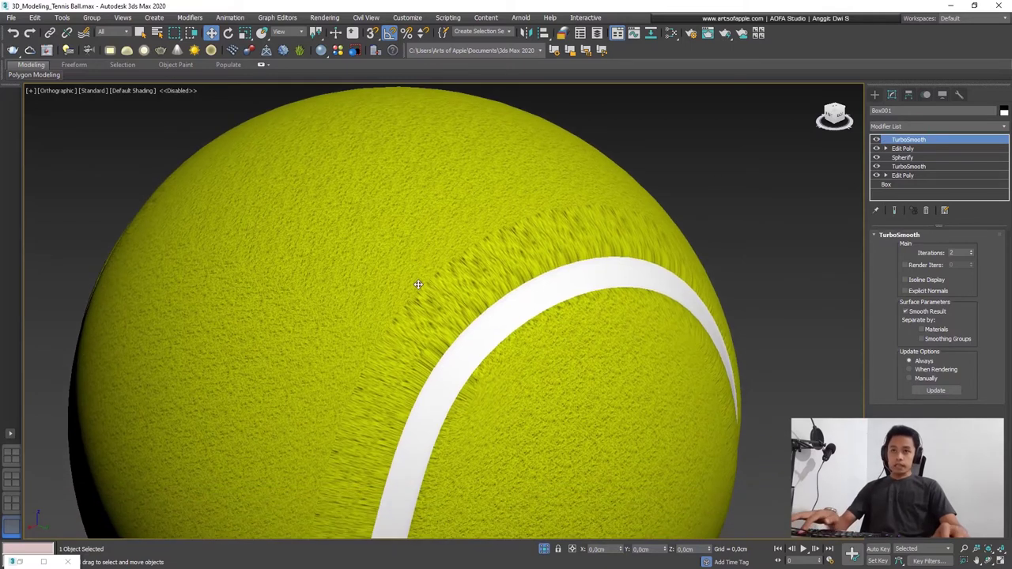
{"action": "key", "text": "F3"}
{"action": "scroll", "coordinate": [419, 280], "scroll_direction": "down", "scroll_amount": 3}
Step: Disable the top TurboSmooth to reveal the coarse edged mesh and select the upper Edit Poly
{"action": "scroll", "coordinate": [416, 289], "scroll_direction": "up", "scroll_amount": 1}
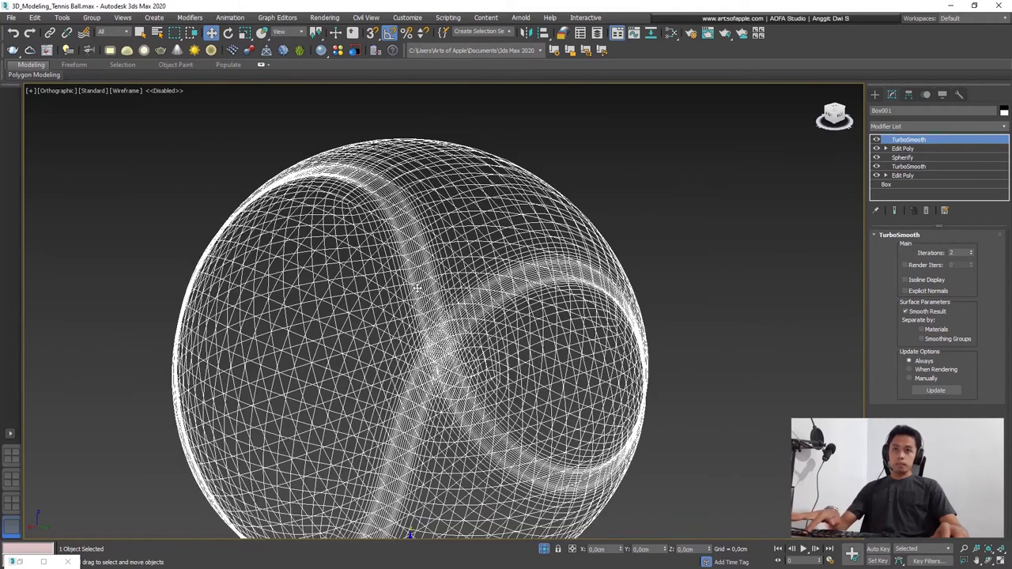
{"action": "key", "text": "F3"}
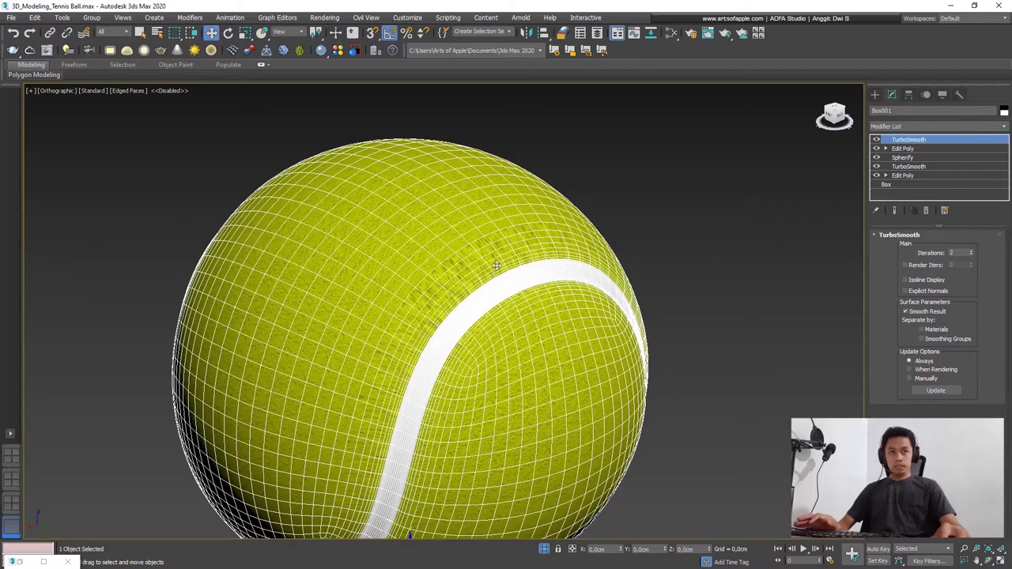
{"action": "left_click", "coordinate": [876, 139]}
{"action": "mouse_move", "coordinate": [452, 293]}
{"action": "middle_mouse_down", "text": "alt"}
{"action": "mouse_move", "coordinate": [403, 283]}
{"action": "mouse_move", "coordinate": [545, 278]}
{"action": "mouse_move", "coordinate": [295, 192]}
{"action": "middle_mouse_up", "text": "alt"}
{"action": "middle_click_drag", "start_coordinate": [195, 226], "coordinate": [338, 235], "text": "alt"}
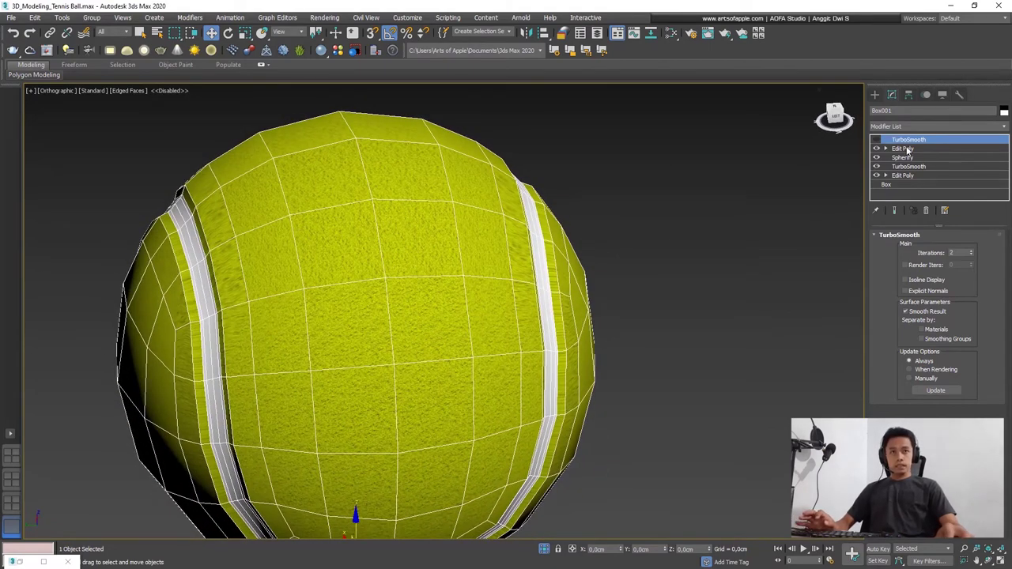
{"action": "left_click", "coordinate": [903, 148]}
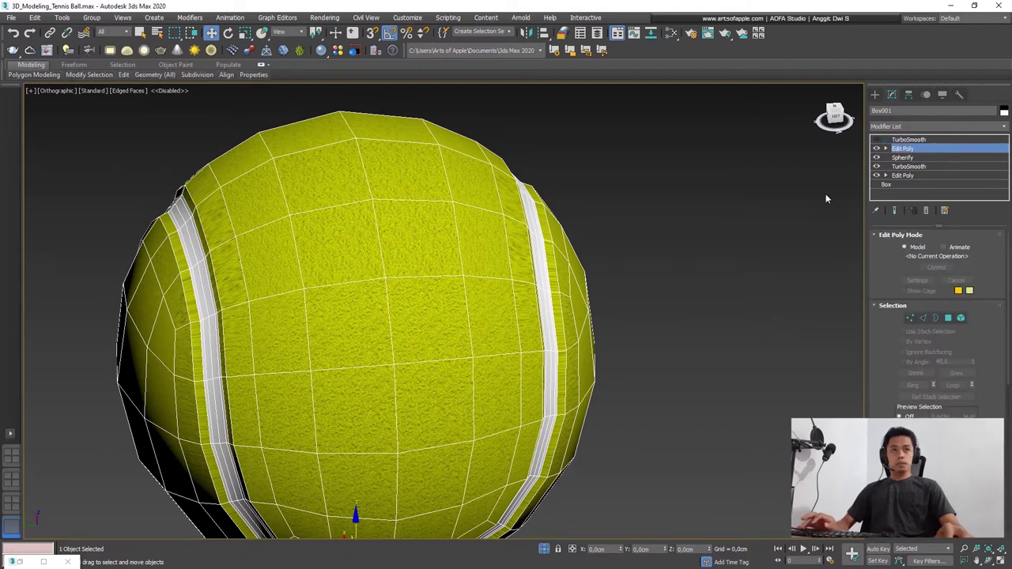
{"action": "right_click", "coordinate": [687, 171]}
Step: Add an Unwrap UVW modifier to the ball and open the UV editor
{"action": "left_click", "coordinate": [659, 230]}
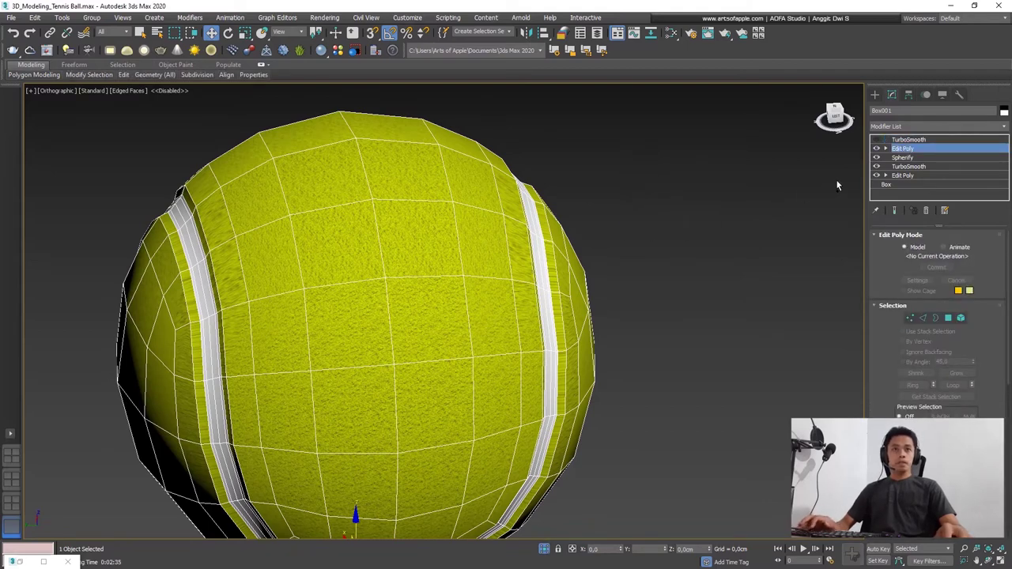
{"action": "middle_click_drag", "start_coordinate": [433, 301], "coordinate": [427, 311], "text": "alt"}
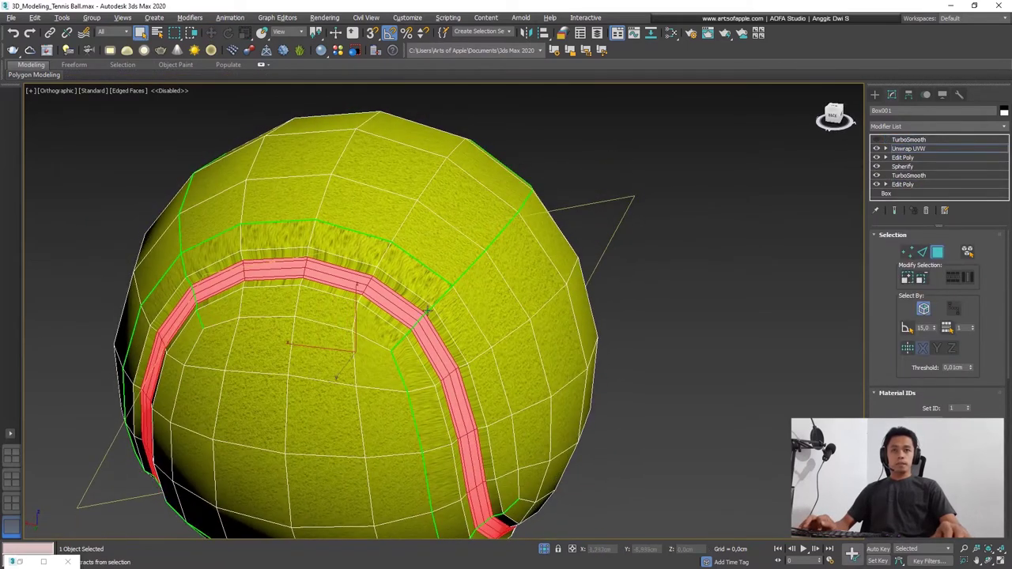
{"action": "scroll", "coordinate": [980, 403], "scroll_direction": "down", "scroll_amount": 3}
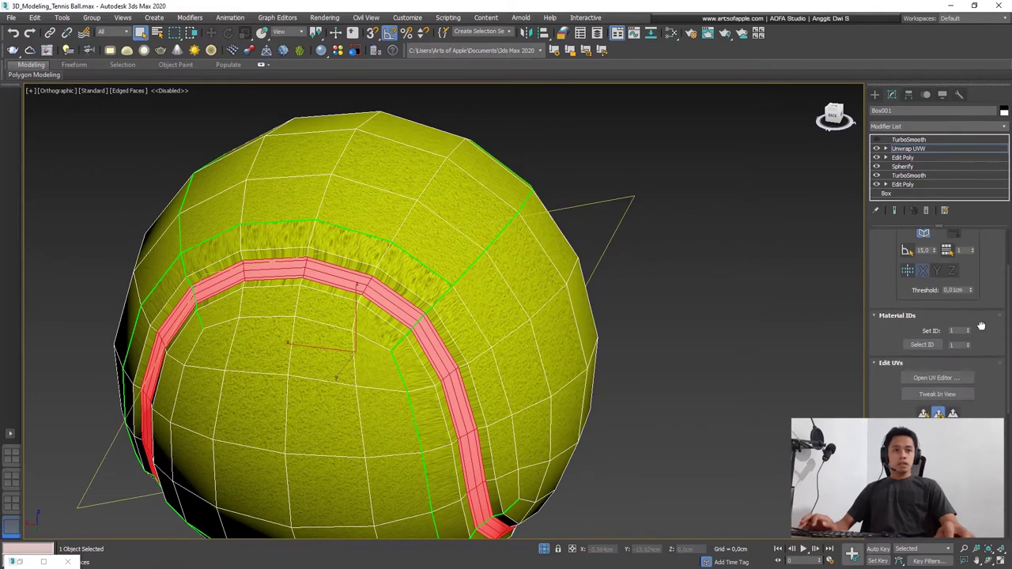
{"action": "left_click", "coordinate": [919, 377]}
Step: Select all UV faces and apply a Planar Map projection, then clear the selection
{"action": "scroll", "coordinate": [147, 249], "scroll_direction": "down", "scroll_amount": 2}
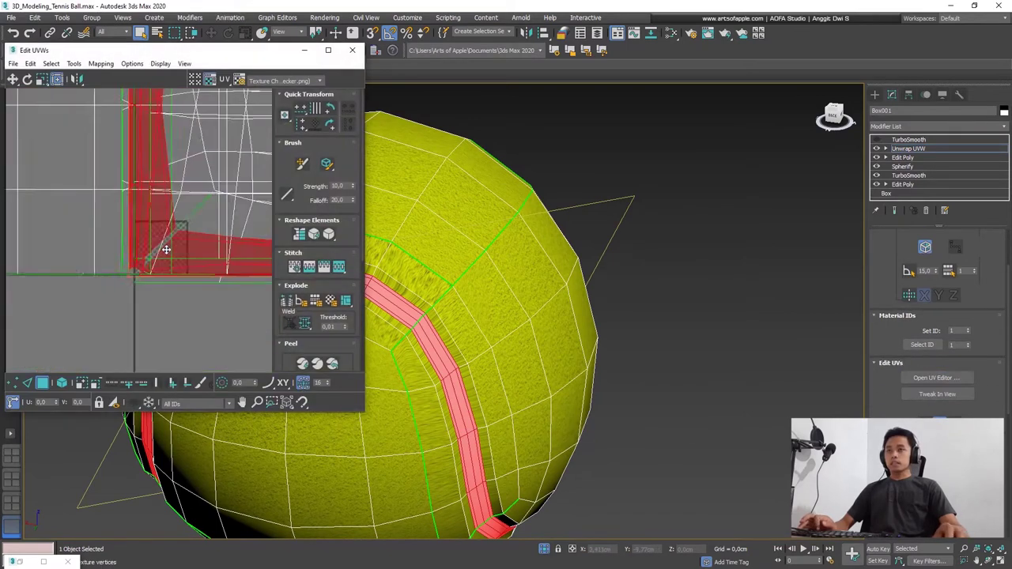
{"action": "scroll", "coordinate": [148, 248], "scroll_direction": "down", "scroll_amount": 2}
{"action": "scroll", "coordinate": [134, 253], "scroll_direction": "down", "scroll_amount": 2}
{"action": "key", "text": "ctrl+a"}
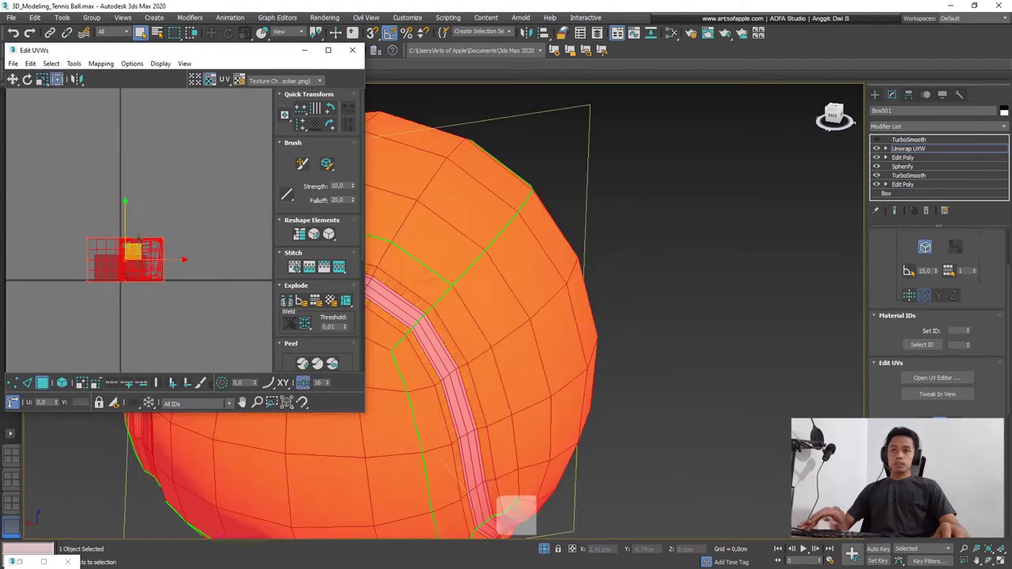
{"action": "scroll", "coordinate": [947, 370], "scroll_direction": "down", "scroll_amount": 3}
{"action": "scroll", "coordinate": [947, 370], "scroll_direction": "down", "scroll_amount": 2}
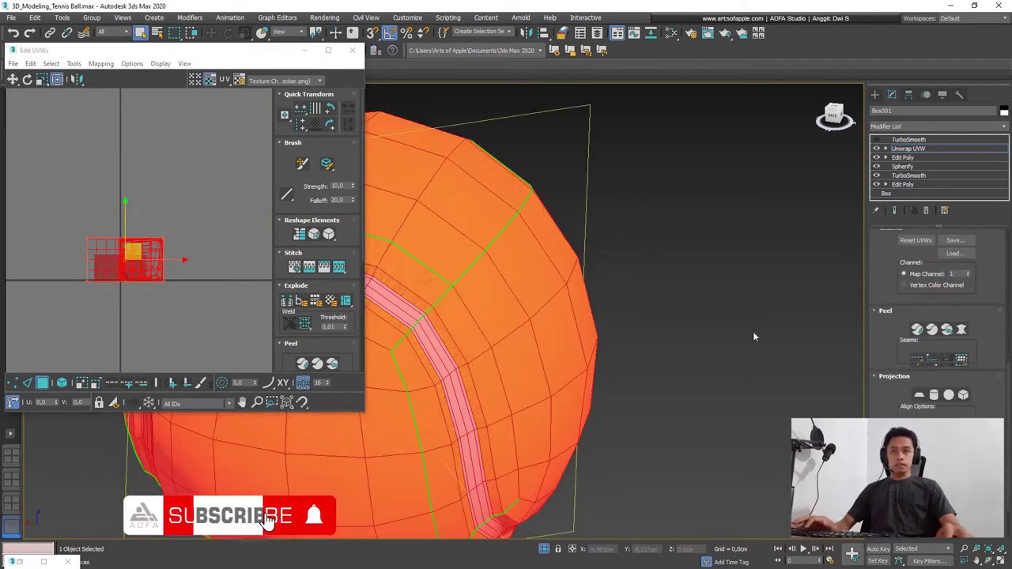
{"action": "left_click", "coordinate": [919, 396]}
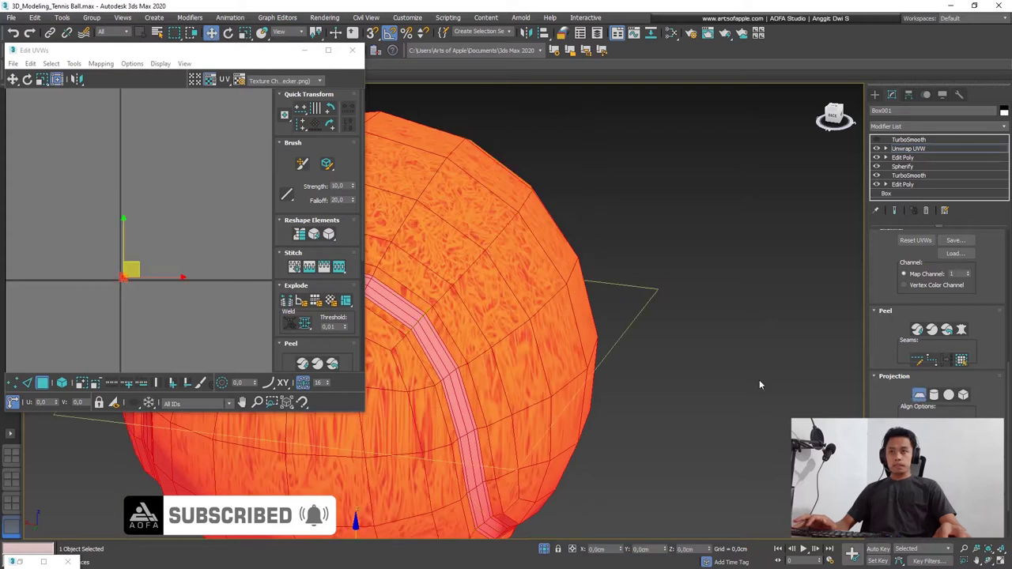
{"action": "left_click", "coordinate": [916, 394]}
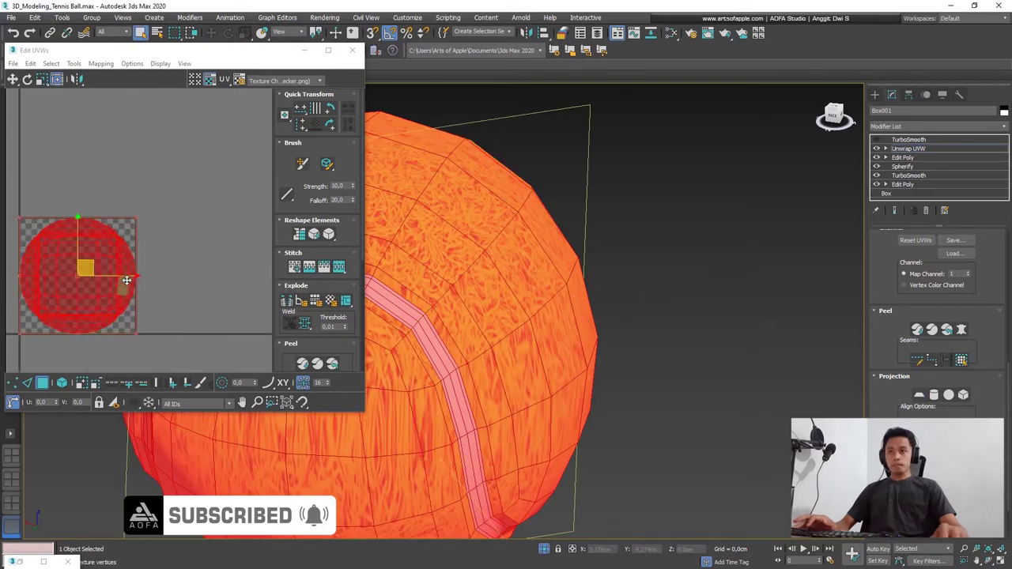
{"action": "left_click", "coordinate": [187, 159]}
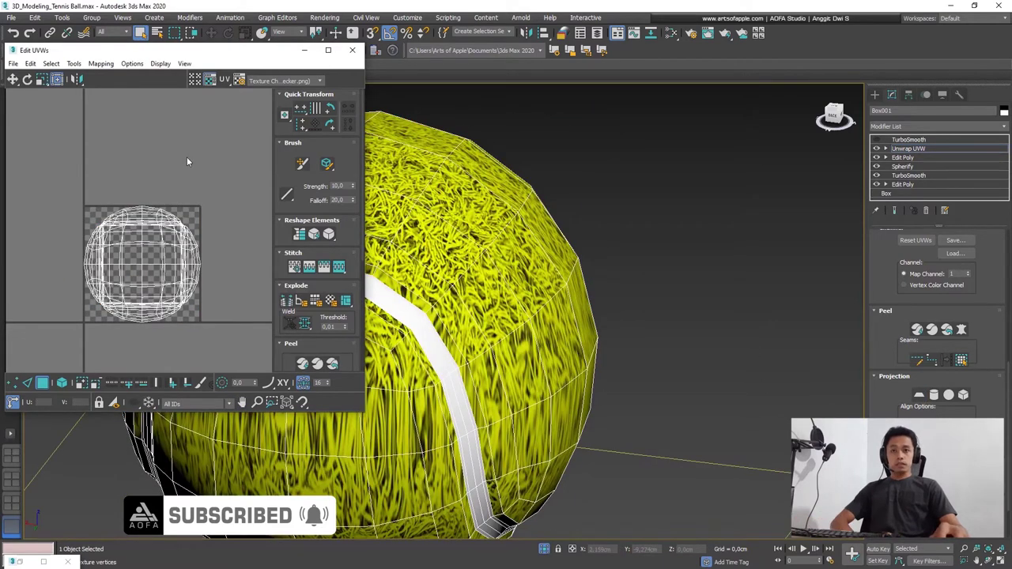
Step: In Edge mode, select the edge loop bordering the white seam strip
{"action": "middle_click_drag", "start_coordinate": [445, 353], "coordinate": [622, 346], "text": "alt"}
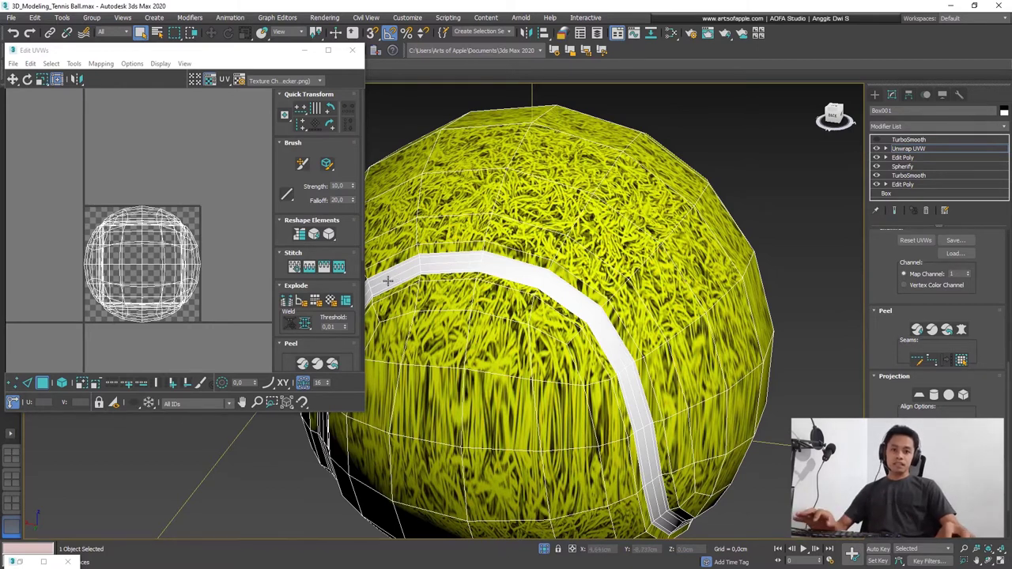
{"action": "scroll", "coordinate": [147, 272], "scroll_direction": "up", "scroll_amount": 2}
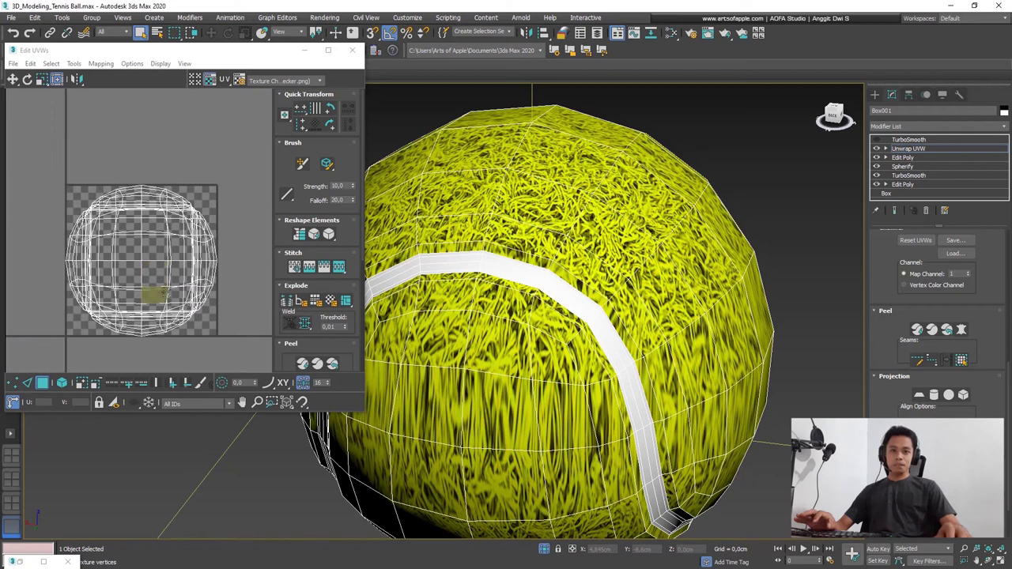
{"action": "scroll", "coordinate": [169, 282], "scroll_direction": "up", "scroll_amount": 2}
{"action": "scroll", "coordinate": [169, 282], "scroll_direction": "down", "scroll_amount": 1}
{"action": "scroll", "coordinate": [475, 316], "scroll_direction": "up", "scroll_amount": 1}
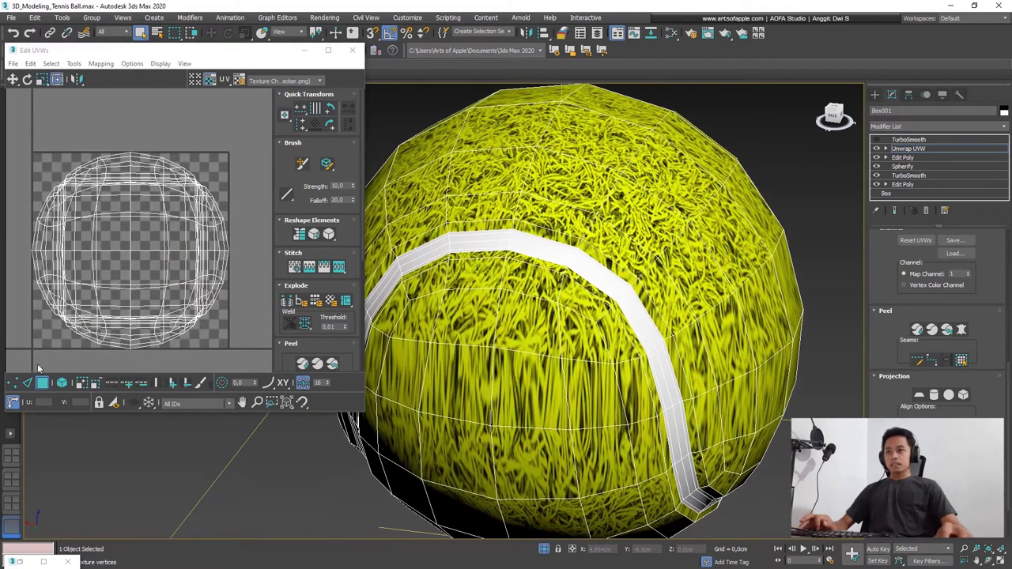
{"action": "left_click", "coordinate": [27, 384]}
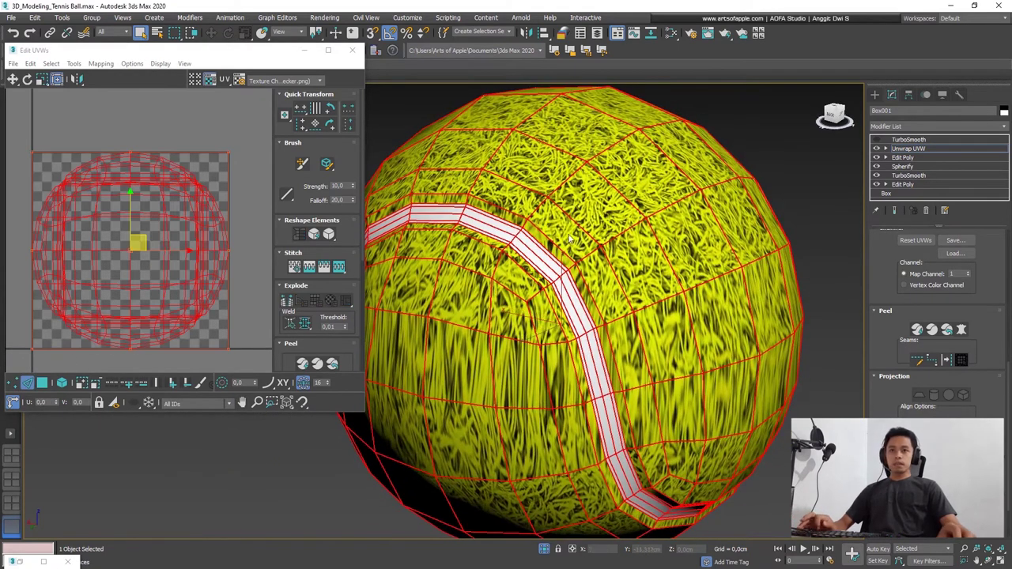
{"action": "scroll", "coordinate": [570, 239], "scroll_direction": "up", "scroll_amount": 4}
{"action": "scroll", "coordinate": [540, 272], "scroll_direction": "down", "scroll_amount": 1}
{"action": "double_click", "coordinate": [536, 263]}
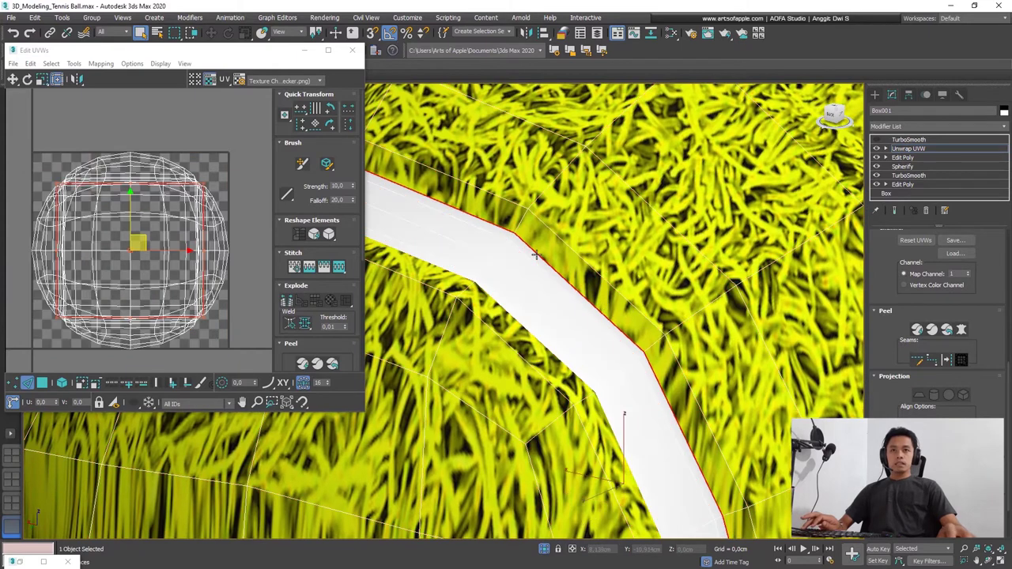
Step: Break the UVs along the selected seam edges and return to edge selection
{"action": "scroll", "coordinate": [585, 284], "scroll_direction": "down", "scroll_amount": 3}
{"action": "scroll", "coordinate": [563, 319], "scroll_direction": "up", "scroll_amount": 4}
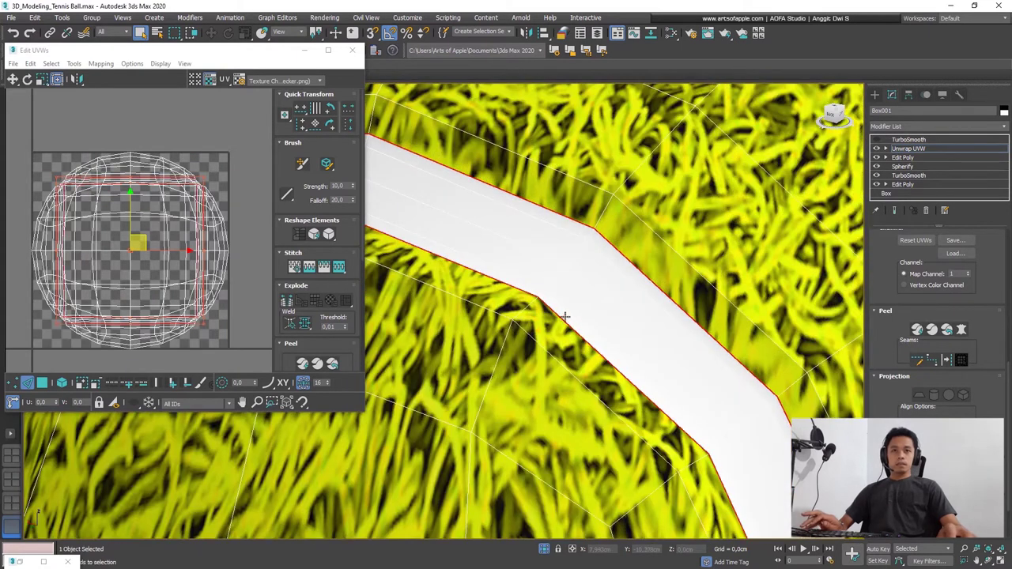
{"action": "scroll", "coordinate": [563, 318], "scroll_direction": "down", "scroll_amount": 5}
{"action": "middle_click_drag", "start_coordinate": [562, 318], "coordinate": [605, 315], "text": "alt"}
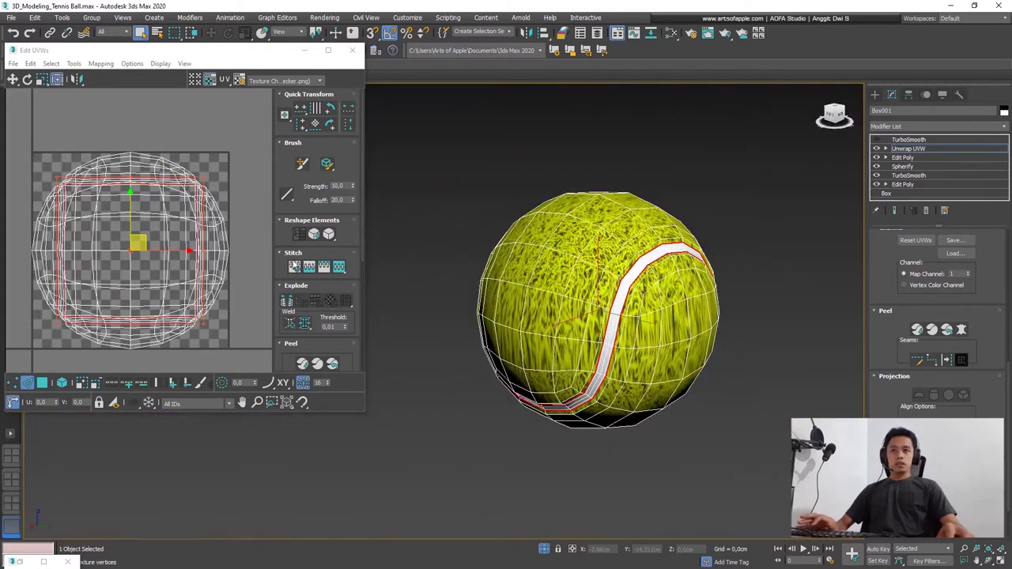
{"action": "left_click", "coordinate": [287, 301]}
{"action": "scroll", "coordinate": [107, 227], "scroll_direction": "down", "scroll_amount": 3}
{"action": "scroll", "coordinate": [73, 320], "scroll_direction": "down", "scroll_amount": 1}
{"action": "left_click", "coordinate": [42, 383]}
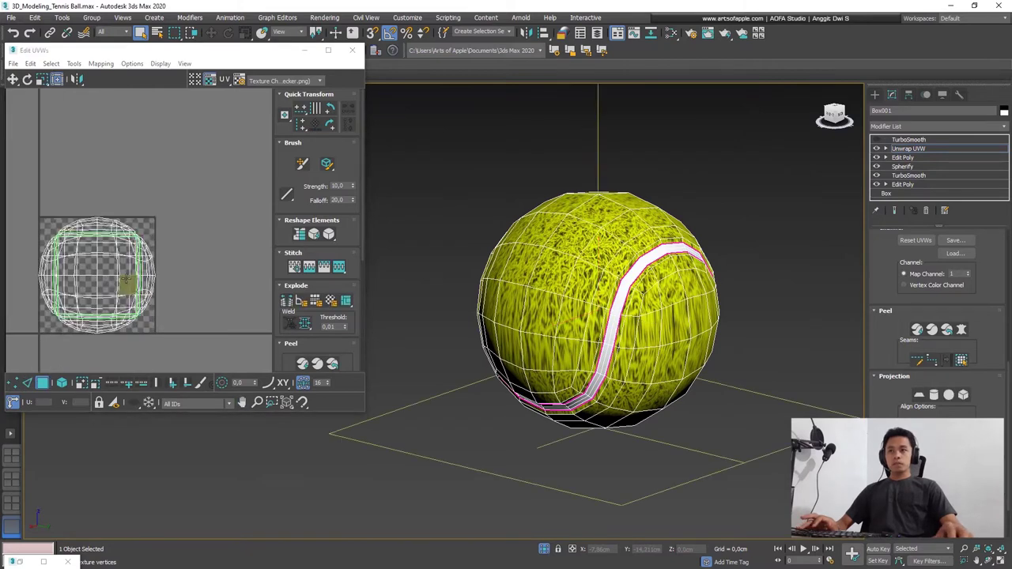
{"action": "scroll", "coordinate": [94, 261], "scroll_direction": "up", "scroll_amount": 3}
{"action": "middle_click_drag", "start_coordinate": [448, 289], "coordinate": [487, 292], "text": "alt"}
{"action": "scroll", "coordinate": [583, 251], "scroll_direction": "up", "scroll_amount": 5}
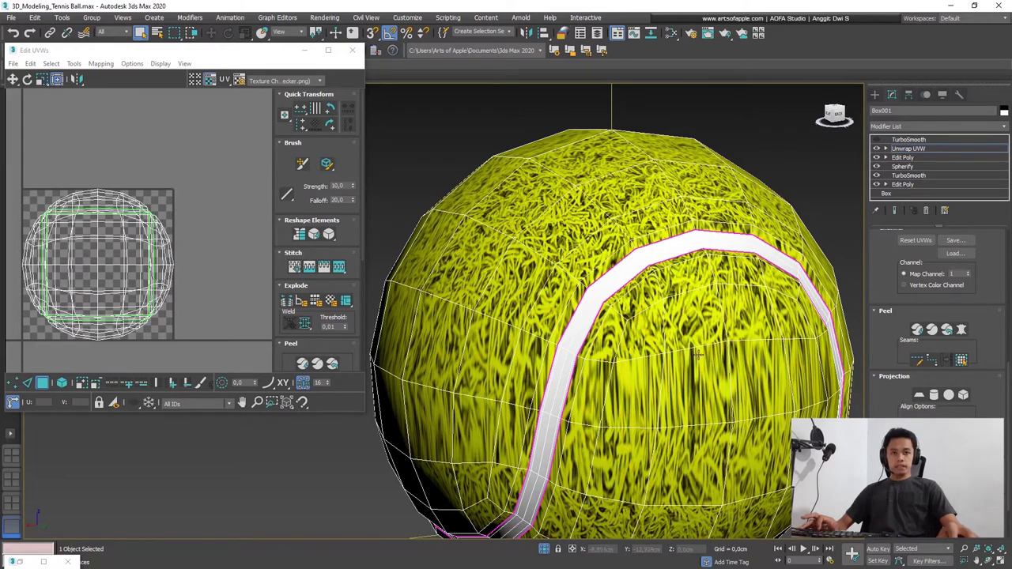
Step: In Polygon mode, select one half-shell island and move it away from the others
{"action": "middle_click_drag", "start_coordinate": [79, 328], "coordinate": [95, 292]}
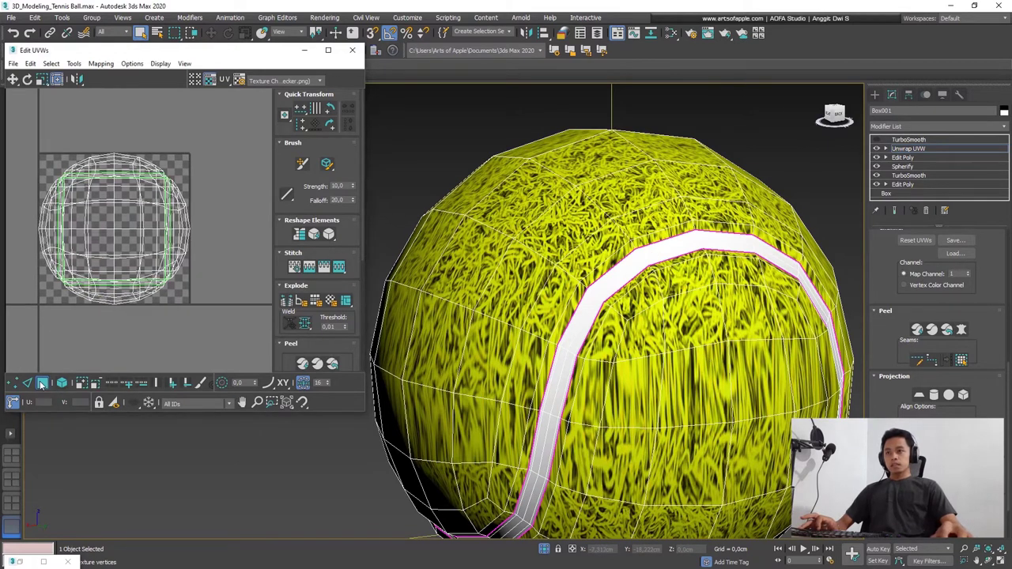
{"action": "left_click", "coordinate": [62, 383]}
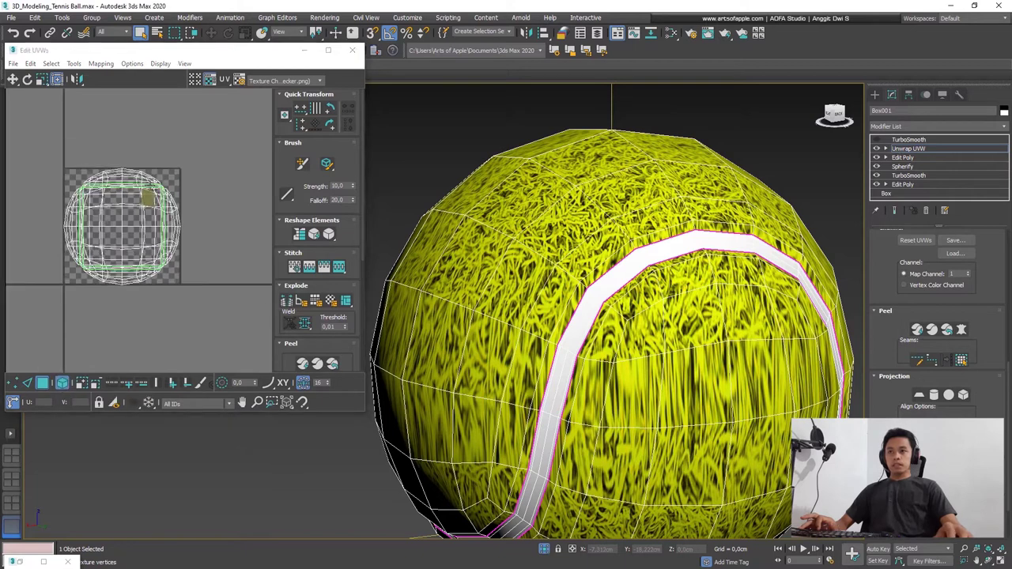
{"action": "scroll", "coordinate": [146, 198], "scroll_direction": "up", "scroll_amount": 2}
{"action": "left_click", "coordinate": [129, 282]}
{"action": "scroll", "coordinate": [129, 283], "scroll_direction": "down", "scroll_amount": 3}
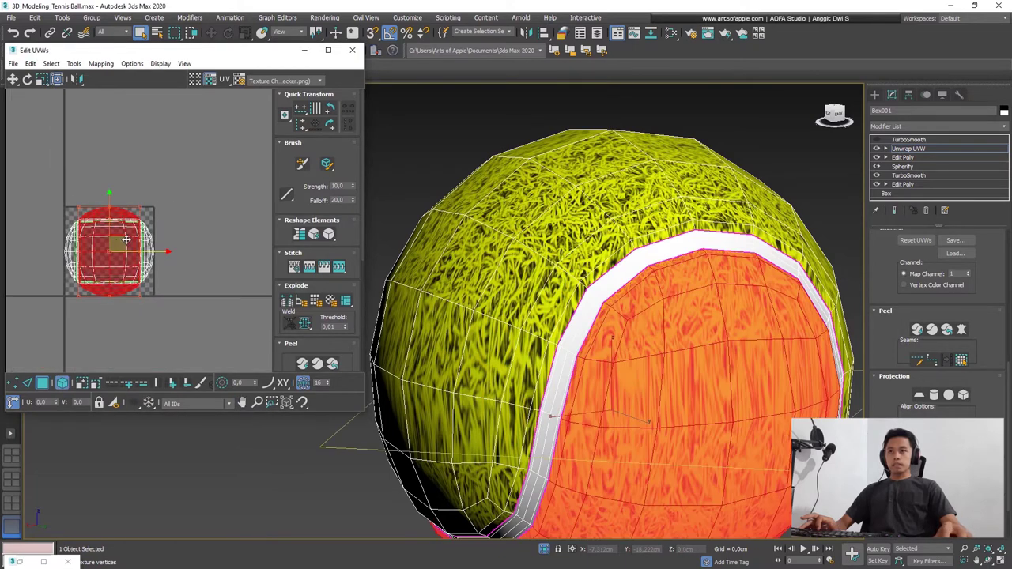
{"action": "mouse_move", "coordinate": [126, 239]}
{"action": "left_mouse_down"}
{"action": "mouse_move", "coordinate": [198, 237]}
{"action": "mouse_move", "coordinate": [289, 158]}
{"action": "mouse_move", "coordinate": [103, 253]}
{"action": "left_mouse_up"}
{"action": "scroll", "coordinate": [164, 178], "scroll_direction": "down", "scroll_amount": 2}
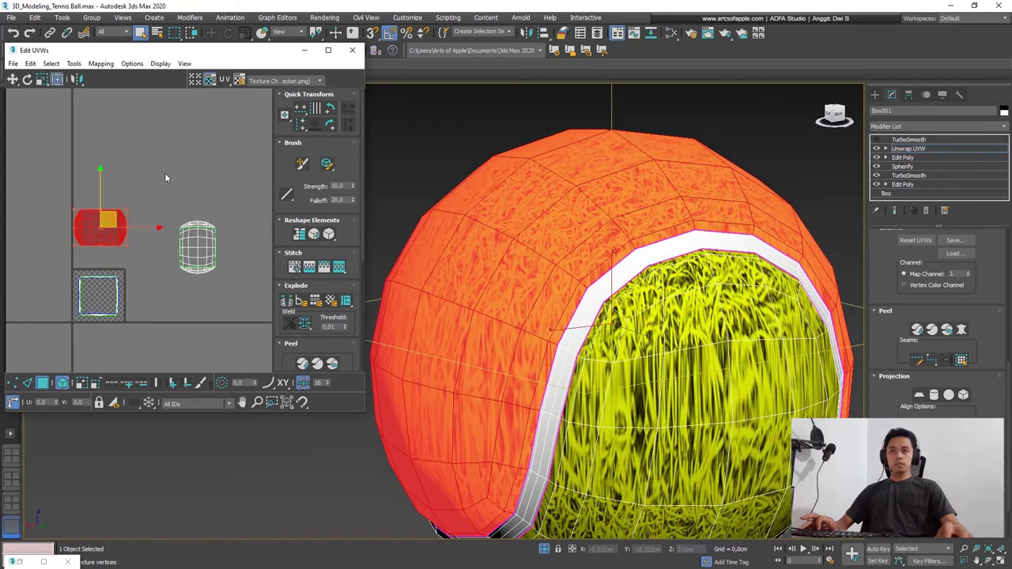
Step: Select the other half-shell and the seam stripe islands to lay them apart
{"action": "left_click", "coordinate": [179, 246]}
{"action": "left_click", "coordinate": [99, 228]}
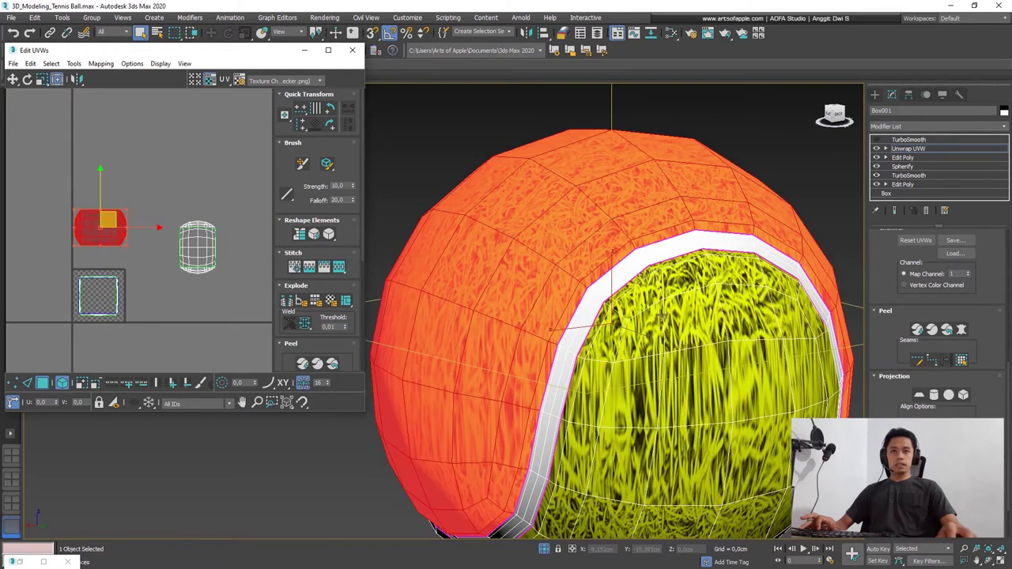
{"action": "left_click_drag", "start_coordinate": [165, 348], "coordinate": [54, 266]}
{"action": "scroll", "coordinate": [127, 277], "scroll_direction": "up", "scroll_amount": 3}
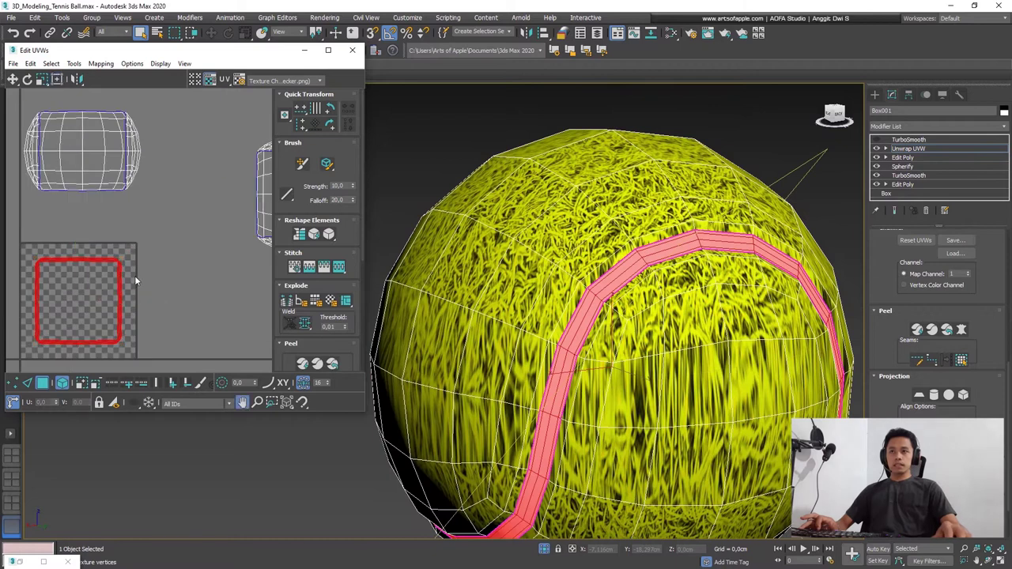
{"action": "scroll", "coordinate": [119, 219], "scroll_direction": "down", "scroll_amount": 3}
{"action": "left_click", "coordinate": [166, 285]}
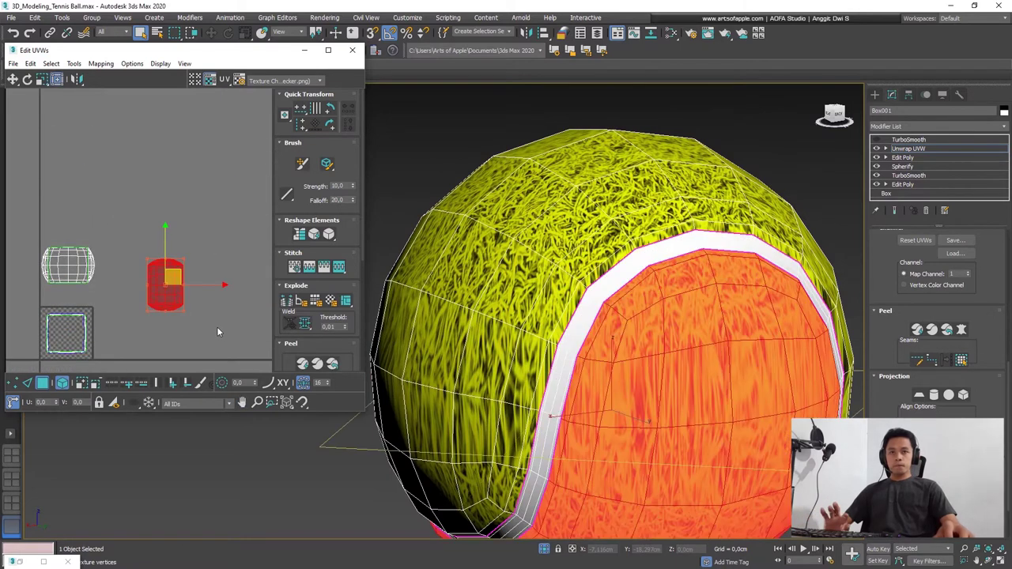
{"action": "middle_click_drag", "start_coordinate": [174, 295], "coordinate": [174, 259]}
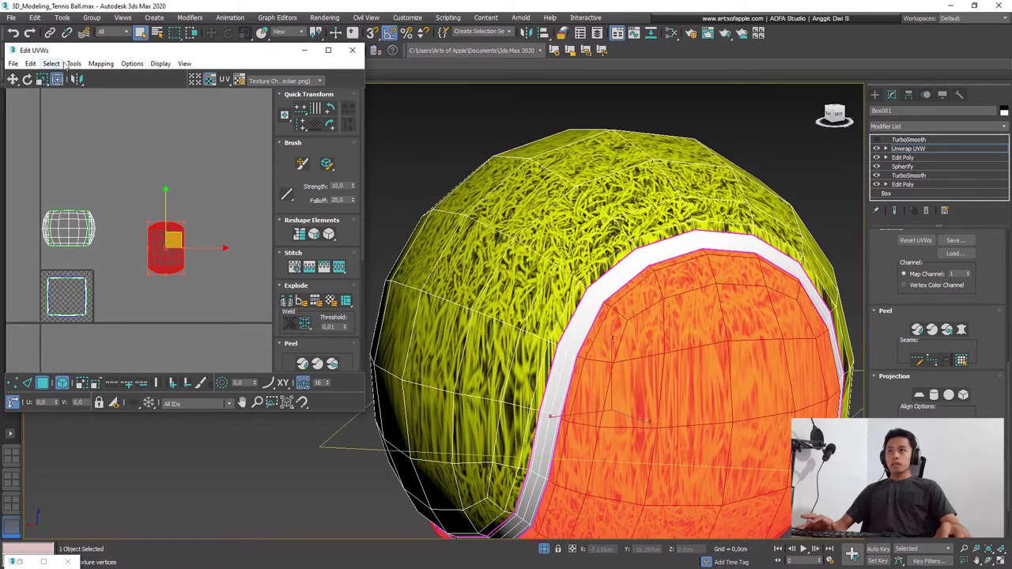
Step: Relax the selected half-shell UV island with Tools > Relax at 100 iterations until it is a smooth, rounded oval
{"action": "left_click", "coordinate": [71, 63]}
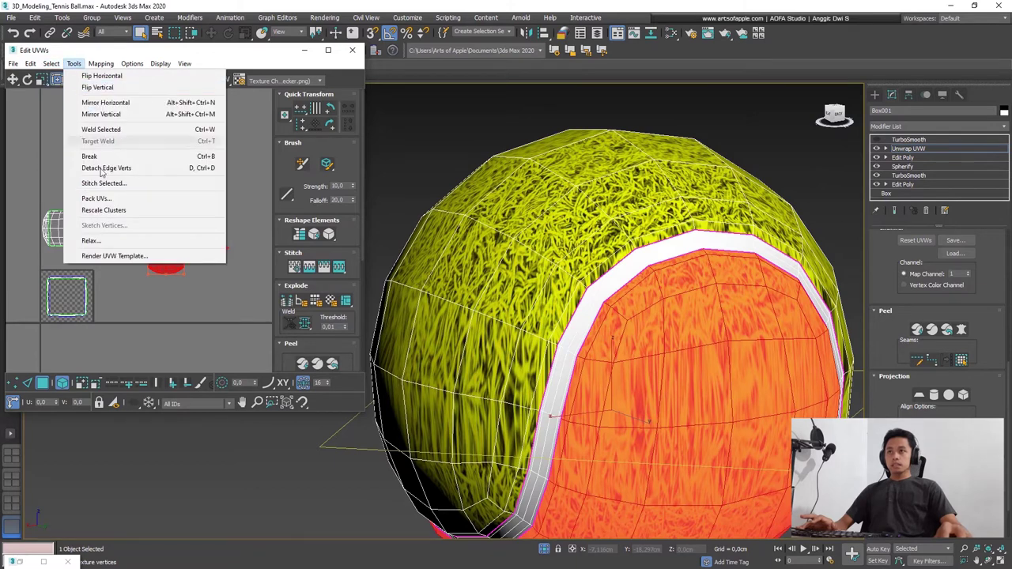
{"action": "left_click", "coordinate": [91, 241]}
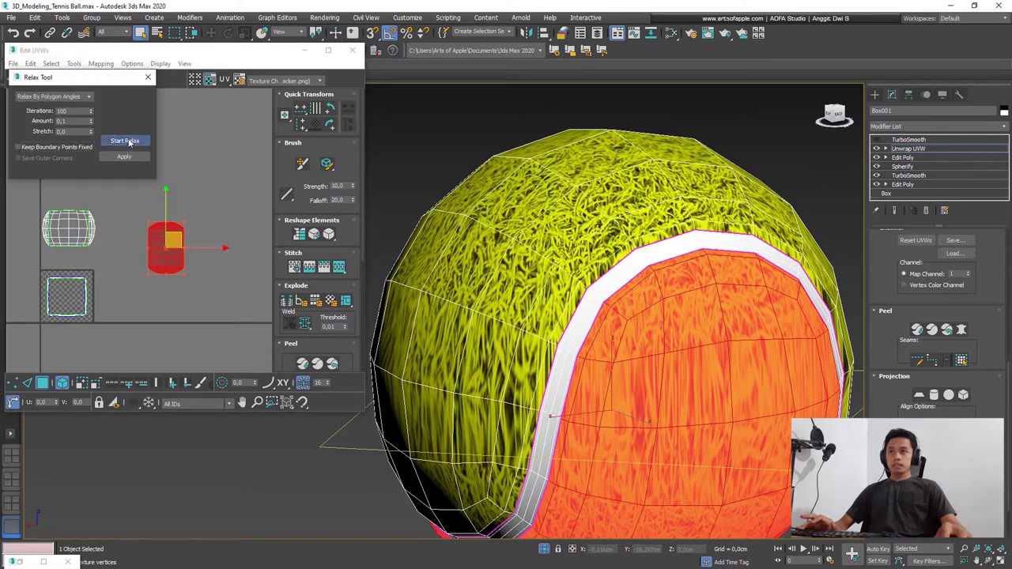
{"action": "left_click", "coordinate": [130, 142]}
{"action": "left_click", "coordinate": [129, 144]}
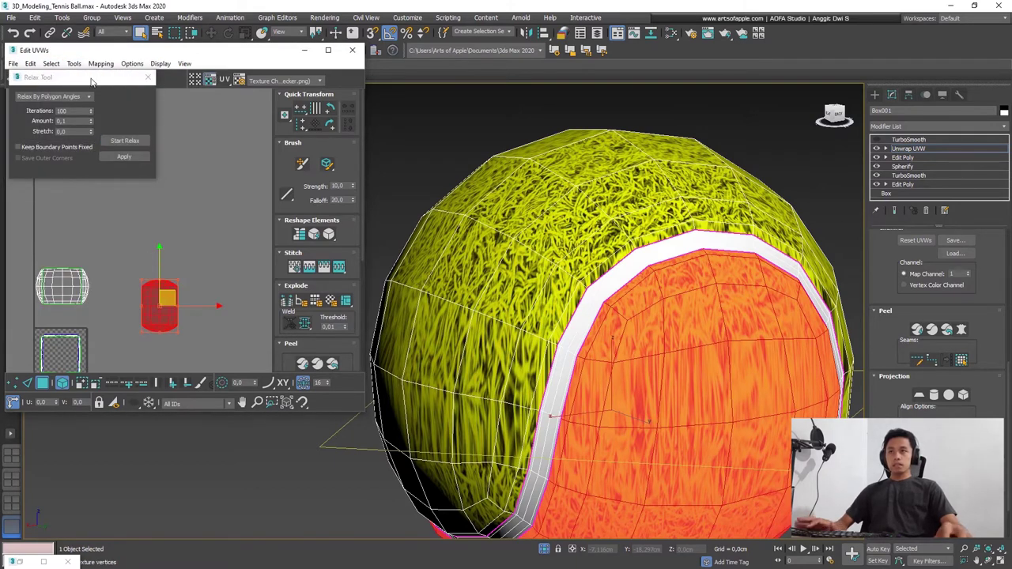
{"action": "left_click_drag", "start_coordinate": [79, 76], "coordinate": [18, 111]}
{"action": "mouse_move", "coordinate": [94, 197]}
{"action": "middle_mouse_down"}
{"action": "mouse_move", "coordinate": [139, 257]}
{"action": "mouse_move", "coordinate": [79, 214]}
{"action": "middle_mouse_up"}
{"action": "scroll", "coordinate": [118, 269], "scroll_direction": "up", "scroll_amount": 2}
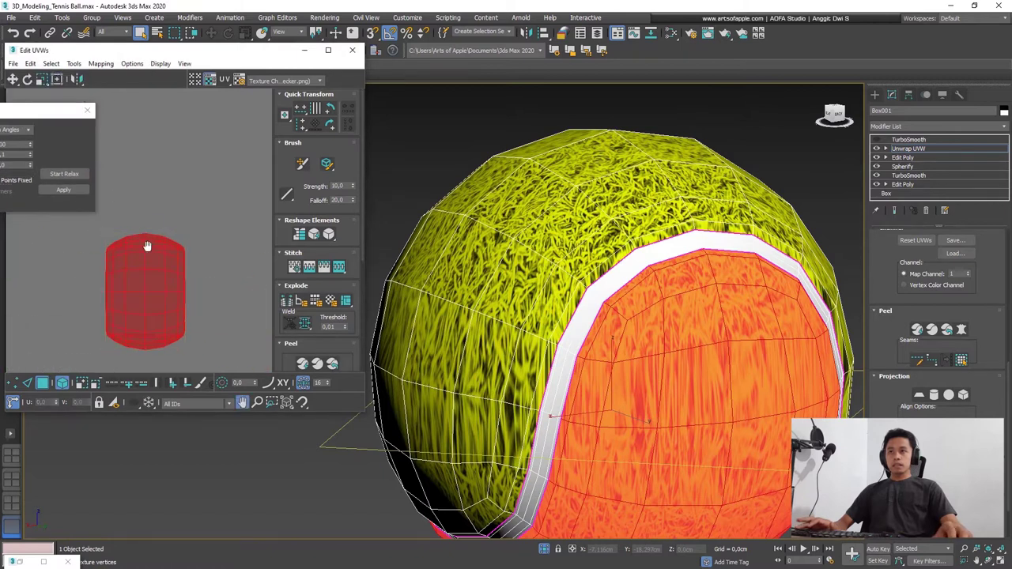
{"action": "middle_click_drag", "start_coordinate": [119, 269], "coordinate": [158, 214]}
{"action": "left_click", "coordinate": [64, 172]}
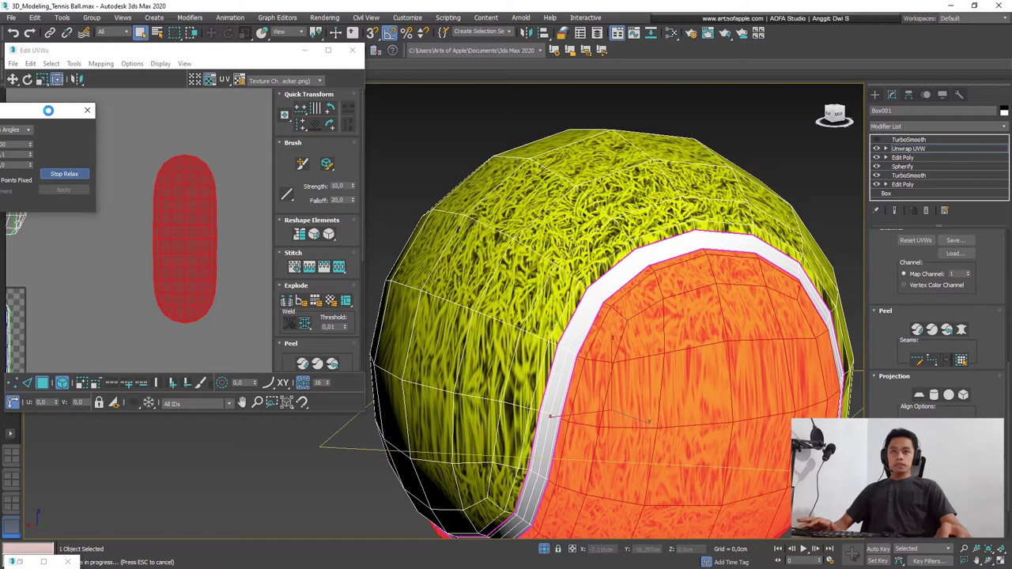
{"action": "left_click_drag", "start_coordinate": [27, 116], "coordinate": [394, 120]}
{"action": "middle_click_drag", "start_coordinate": [118, 198], "coordinate": [170, 165]}
Step: Select the other half-shell island and relax it with Start/Stop Relax
{"action": "scroll", "coordinate": [76, 153], "scroll_direction": "up", "scroll_amount": 2}
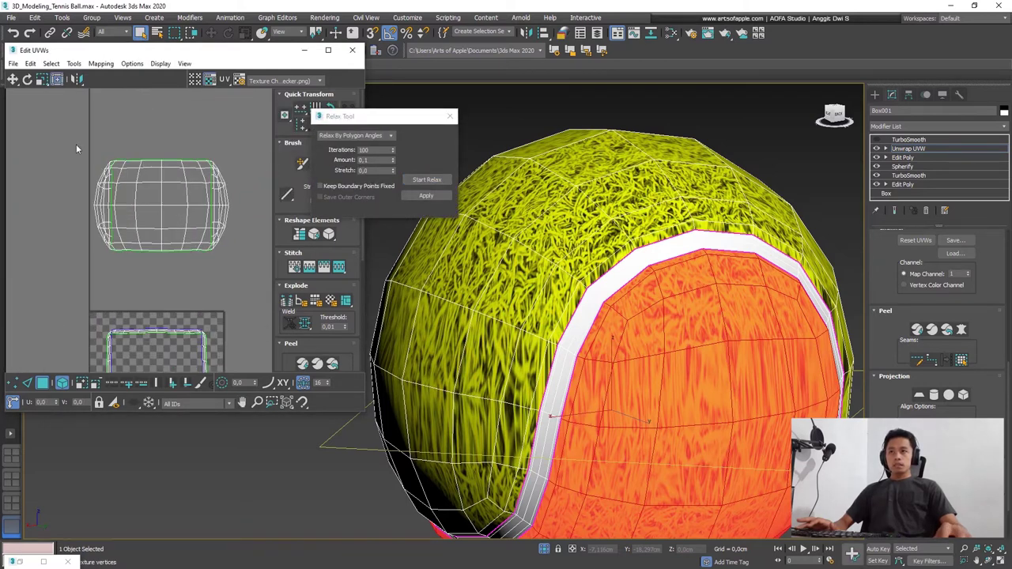
{"action": "left_click", "coordinate": [175, 190]}
{"action": "scroll", "coordinate": [175, 207], "scroll_direction": "down", "scroll_amount": 1}
{"action": "middle_click_drag", "start_coordinate": [175, 207], "coordinate": [107, 213]}
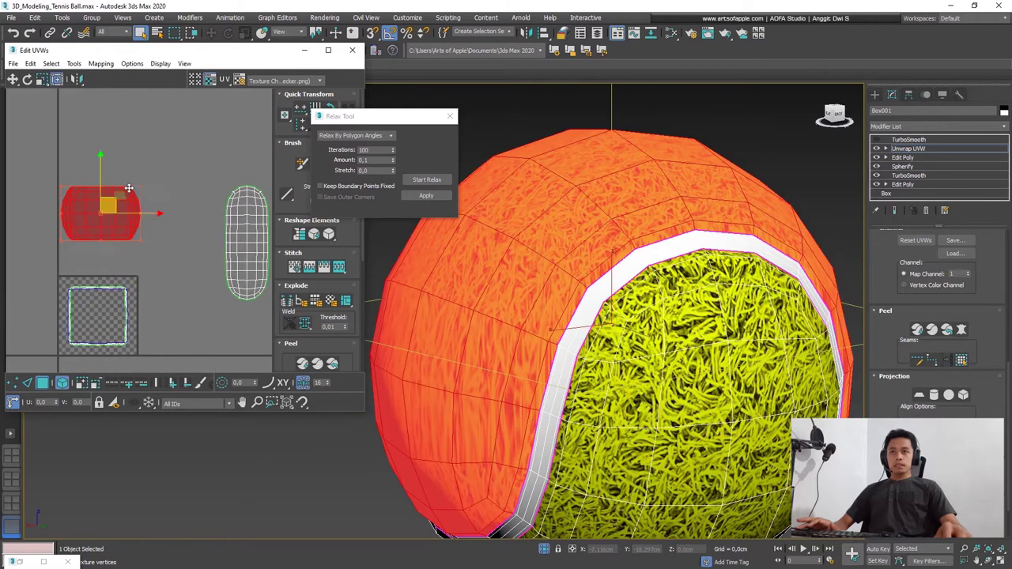
{"action": "left_click", "coordinate": [427, 180]}
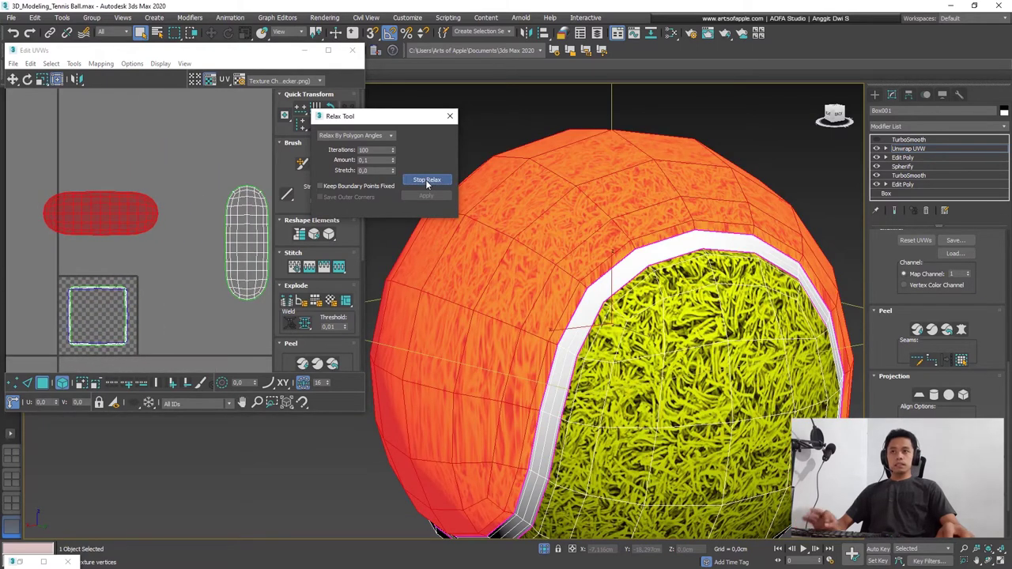
{"action": "left_click", "coordinate": [427, 180]}
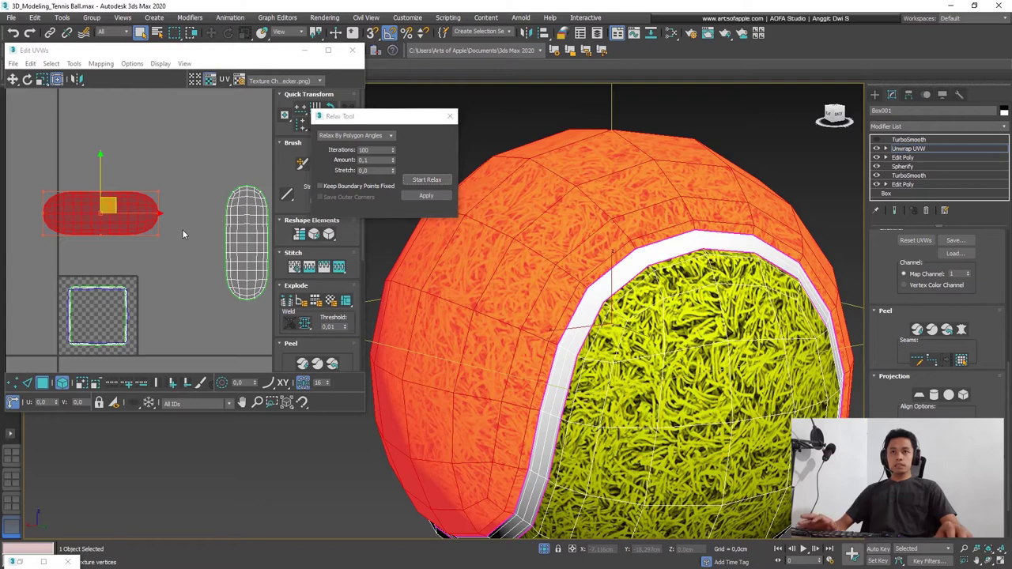
Step: Orbit the ball to check the felt texture and seam, then select the seam strip island
{"action": "middle_click_drag", "start_coordinate": [182, 229], "coordinate": [170, 202]}
{"action": "mouse_move", "coordinate": [601, 332]}
{"action": "middle_mouse_down", "text": "alt"}
{"action": "mouse_move", "coordinate": [554, 332]}
{"action": "mouse_move", "coordinate": [587, 335]}
{"action": "middle_mouse_up", "text": "alt"}
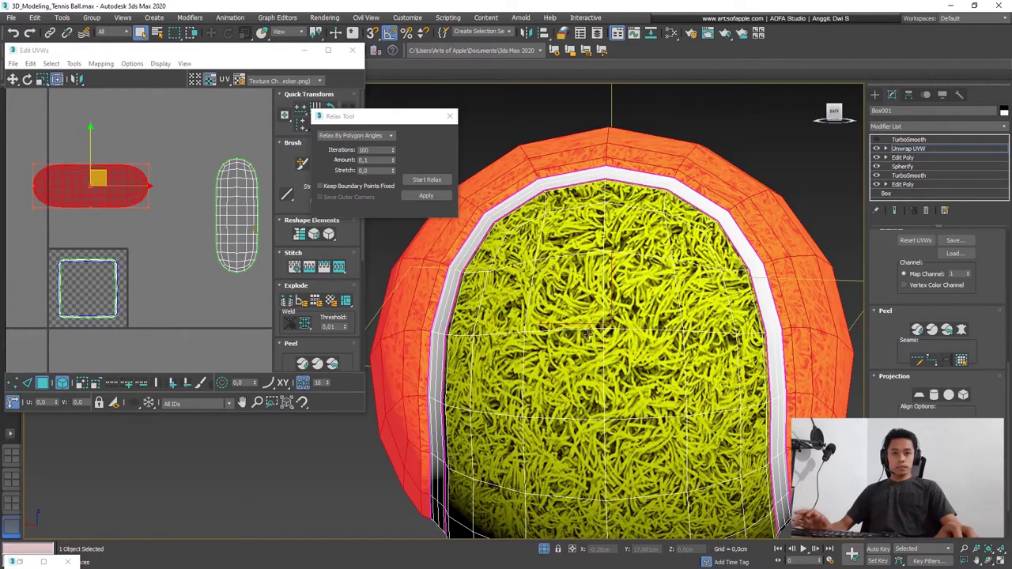
{"action": "mouse_move", "coordinate": [609, 281]}
{"action": "middle_mouse_down", "text": "alt"}
{"action": "mouse_move", "coordinate": [695, 243]}
{"action": "mouse_move", "coordinate": [459, 245]}
{"action": "middle_mouse_up", "text": "alt"}
{"action": "scroll", "coordinate": [129, 287], "scroll_direction": "up", "scroll_amount": 4}
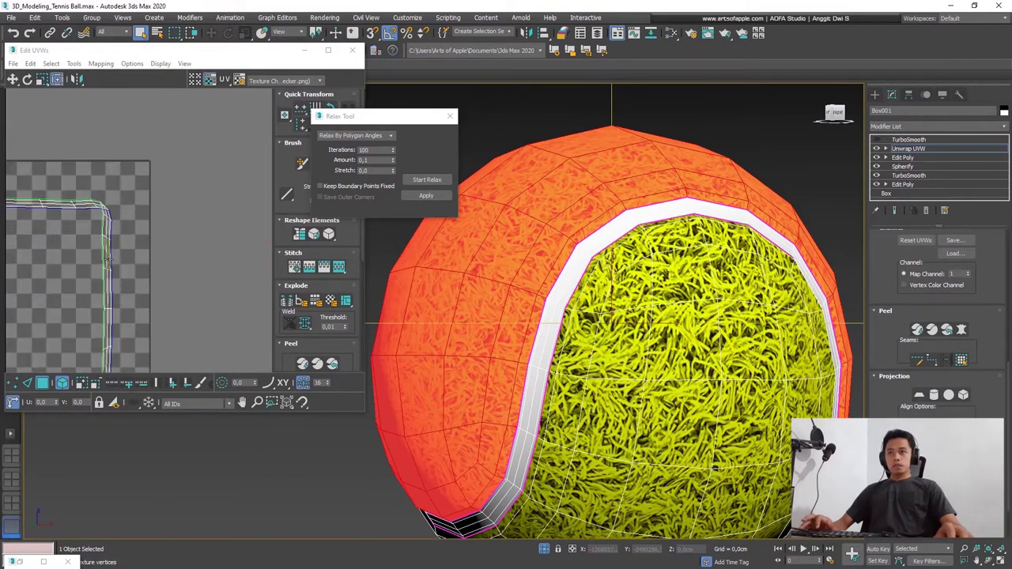
{"action": "left_click", "coordinate": [150, 196]}
Step: Switch to UV edge selection and zoom in to pick the seam strip's corner point
{"action": "left_click", "coordinate": [34, 385]}
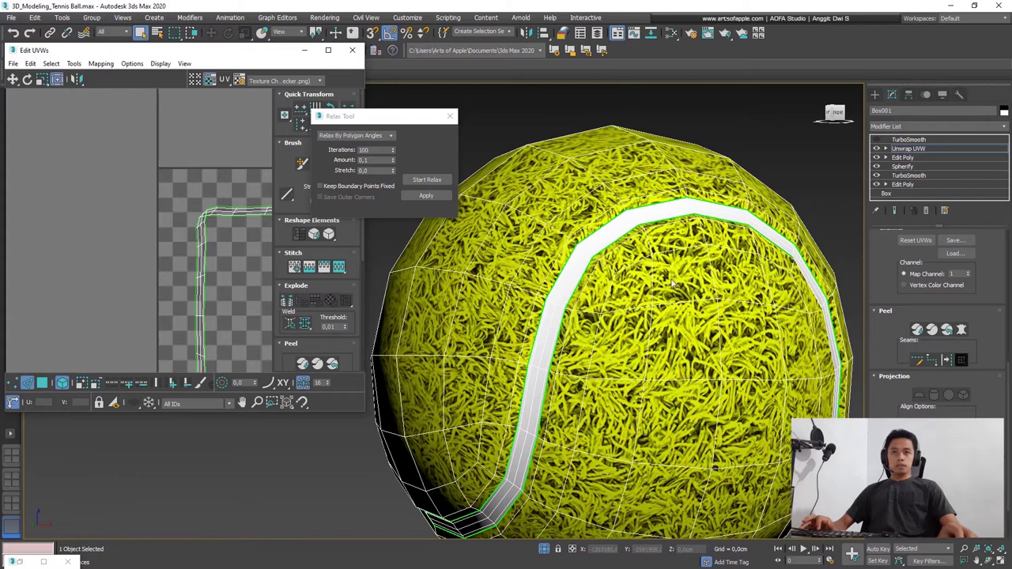
{"action": "scroll", "coordinate": [673, 283], "scroll_direction": "up", "scroll_amount": 1}
{"action": "scroll", "coordinate": [664, 278], "scroll_direction": "up", "scroll_amount": 1}
{"action": "scroll", "coordinate": [653, 274], "scroll_direction": "up", "scroll_amount": 3}
{"action": "scroll", "coordinate": [624, 279], "scroll_direction": "up", "scroll_amount": 3}
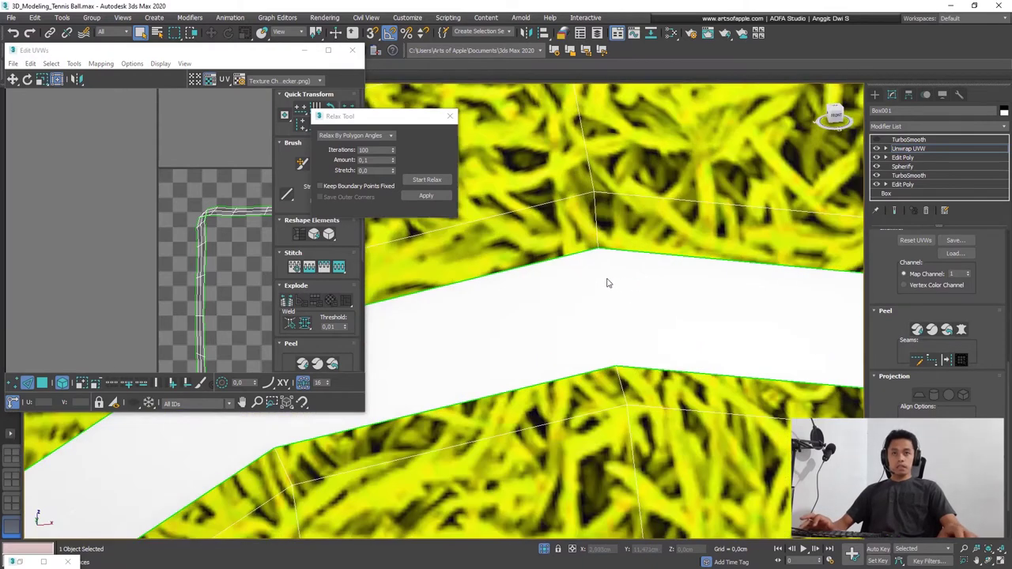
{"action": "scroll", "coordinate": [608, 283], "scroll_direction": "up", "scroll_amount": 1}
{"action": "left_click", "coordinate": [593, 235]}
{"action": "scroll", "coordinate": [596, 293], "scroll_direction": "up", "scroll_amount": 1}
{"action": "scroll", "coordinate": [586, 281], "scroll_direction": "up", "scroll_amount": 1}
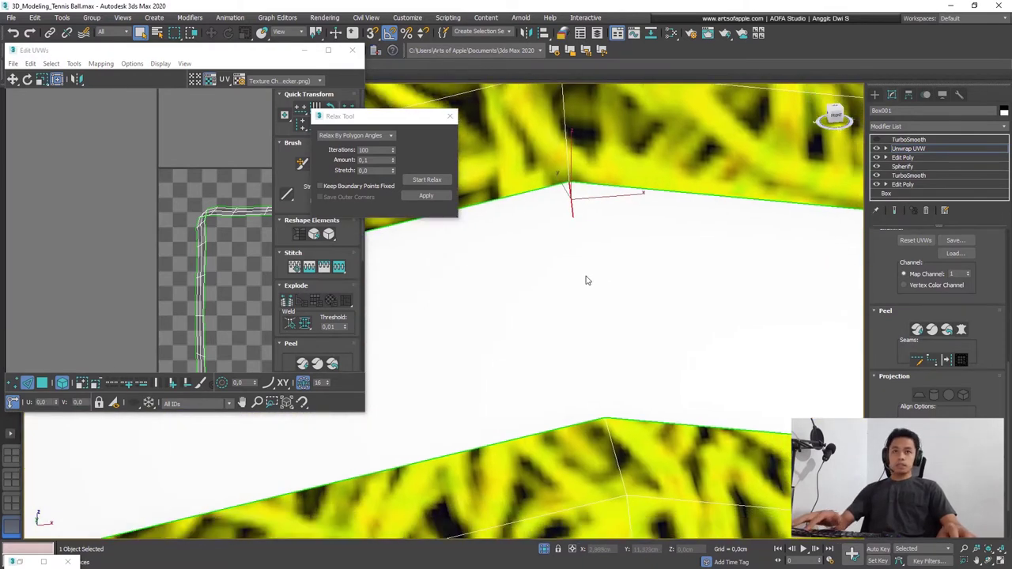
{"action": "scroll", "coordinate": [577, 284], "scroll_direction": "up", "scroll_amount": 1}
Step: Show the ball in wireframe with F3 and select a vertical edge crossing the seam strip
{"action": "key", "text": "F3"}
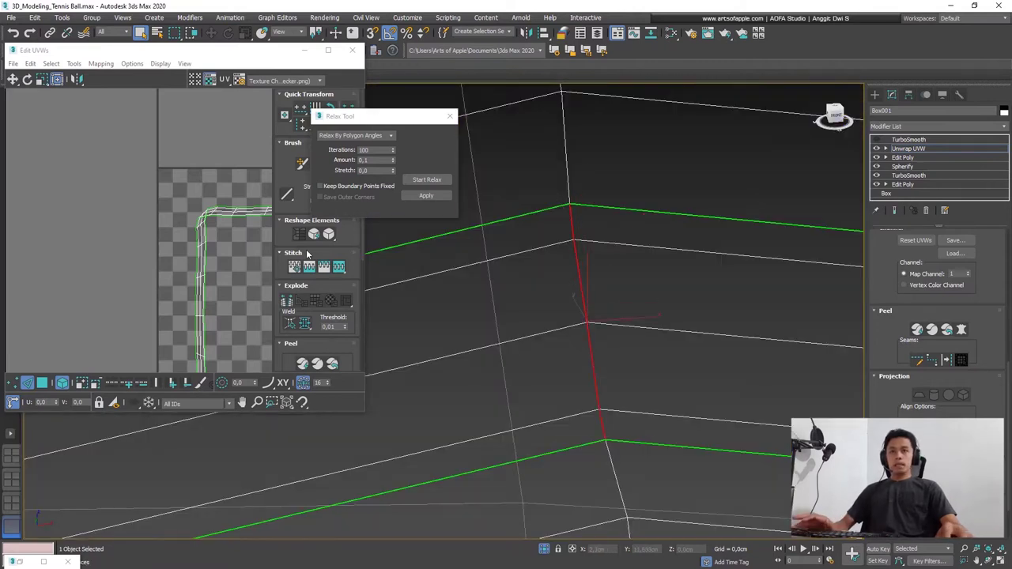
{"action": "scroll", "coordinate": [399, 393], "scroll_direction": "down", "scroll_amount": 3}
{"action": "scroll", "coordinate": [400, 393], "scroll_direction": "down", "scroll_amount": 3}
{"action": "middle_click_drag", "start_coordinate": [400, 340], "coordinate": [400, 393]}
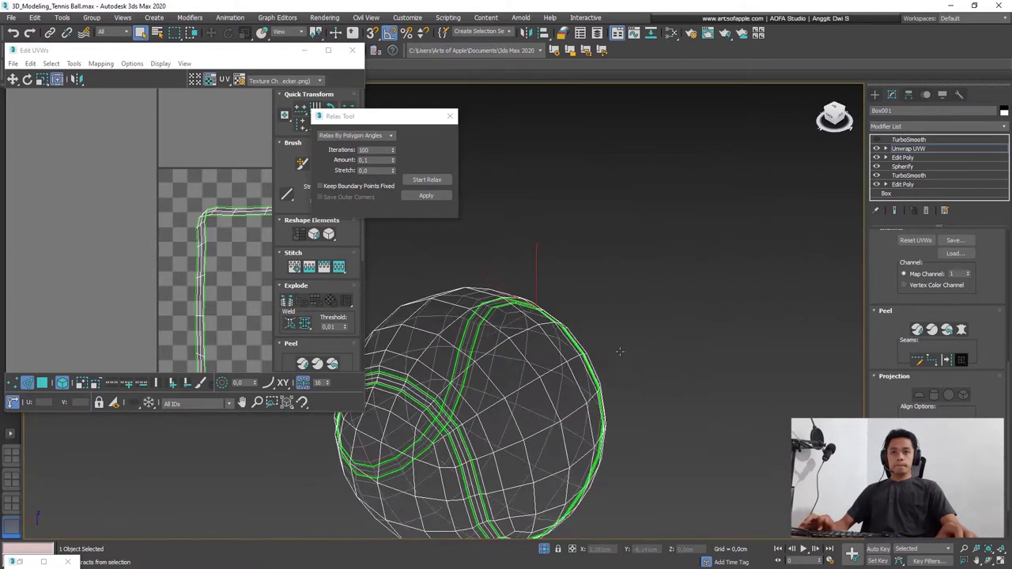
{"action": "scroll", "coordinate": [399, 393], "scroll_direction": "up", "scroll_amount": 1}
{"action": "scroll", "coordinate": [501, 312], "scroll_direction": "up", "scroll_amount": 5}
{"action": "scroll", "coordinate": [501, 312], "scroll_direction": "down", "scroll_amount": 5}
{"action": "middle_click_drag", "start_coordinate": [501, 311], "coordinate": [553, 316], "text": "alt"}
{"action": "scroll", "coordinate": [601, 324], "scroll_direction": "up", "scroll_amount": 2}
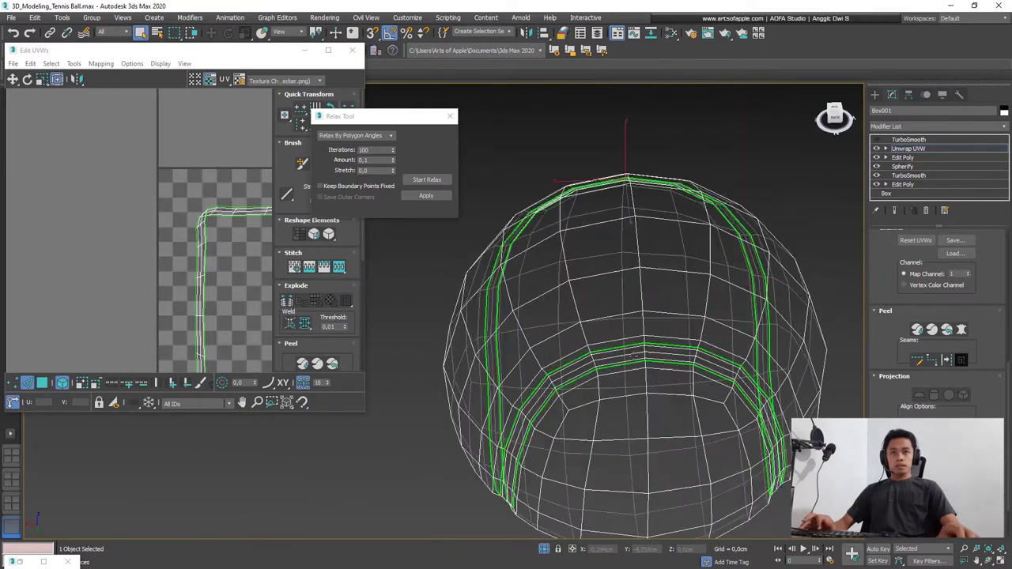
{"action": "scroll", "coordinate": [649, 331], "scroll_direction": "up", "scroll_amount": 4}
{"action": "scroll", "coordinate": [666, 277], "scroll_direction": "up", "scroll_amount": 2}
{"action": "left_click", "coordinate": [667, 269]}
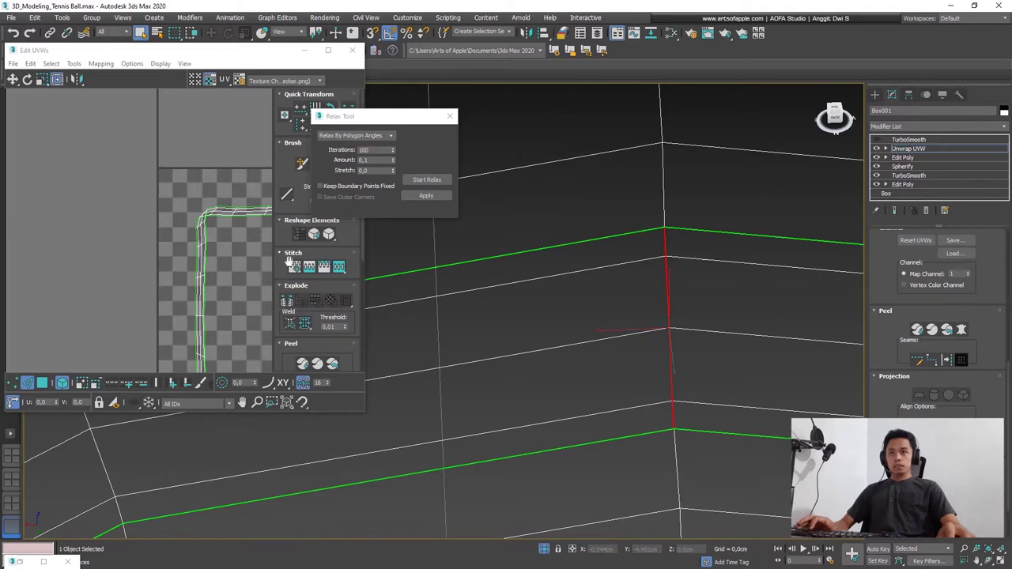
{"action": "scroll", "coordinate": [593, 287], "scroll_direction": "down", "scroll_amount": 1}
{"action": "scroll", "coordinate": [553, 299], "scroll_direction": "down", "scroll_amount": 3}
Step: Select the seam faces in face mode, move them aside and straighten them
{"action": "middle_click_drag", "start_coordinate": [553, 299], "coordinate": [475, 261], "text": "alt"}
{"action": "scroll", "coordinate": [172, 227], "scroll_direction": "down", "scroll_amount": 2}
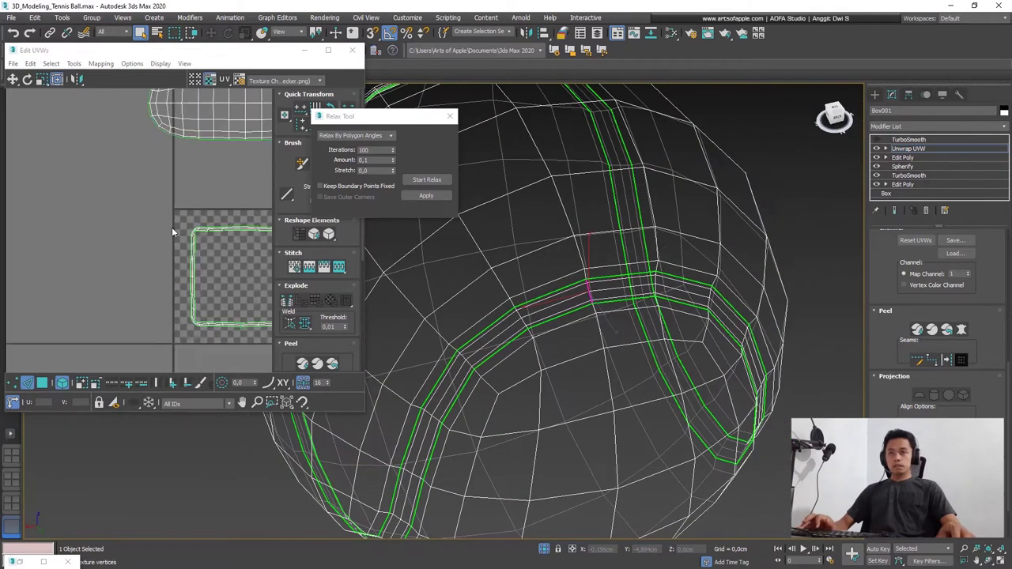
{"action": "scroll", "coordinate": [172, 227], "scroll_direction": "down", "scroll_amount": 2}
{"action": "left_click", "coordinate": [42, 383]}
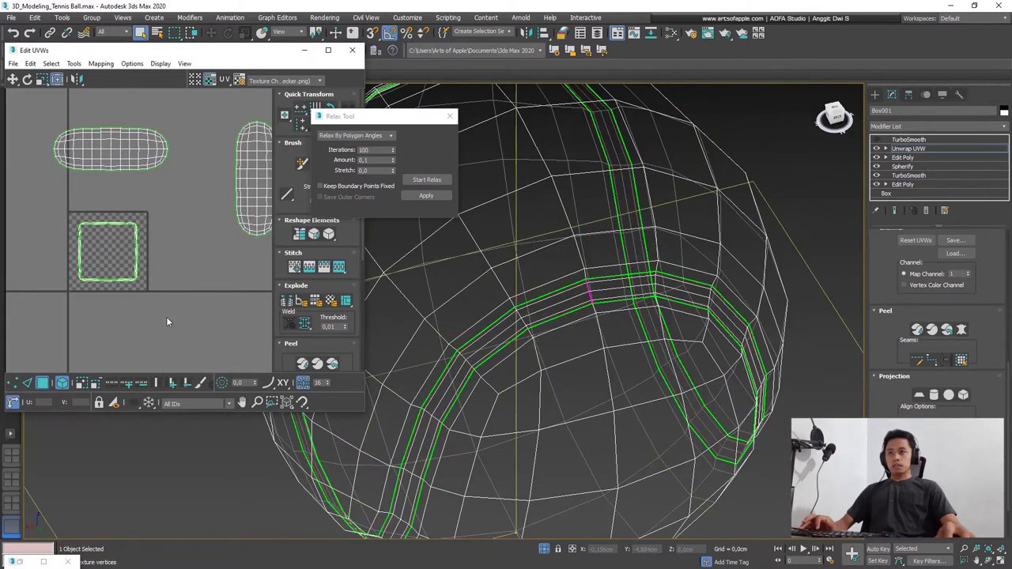
{"action": "left_click_drag", "start_coordinate": [166, 316], "coordinate": [108, 207]}
{"action": "scroll", "coordinate": [134, 250], "scroll_direction": "up", "scroll_amount": 2}
{"action": "left_click_drag", "start_coordinate": [133, 243], "coordinate": [172, 243]}
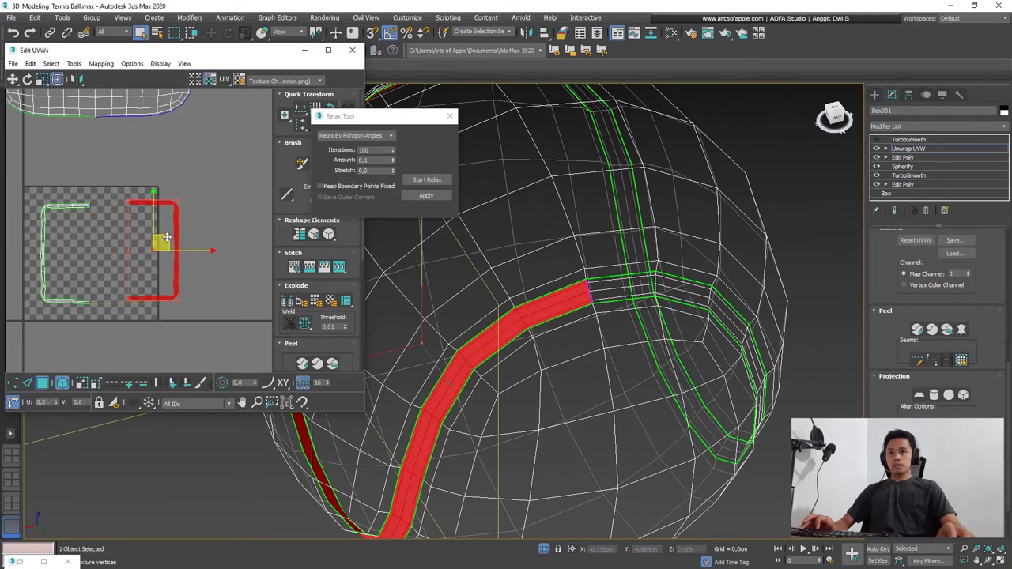
{"action": "scroll", "coordinate": [173, 243], "scroll_direction": "down", "scroll_amount": 2}
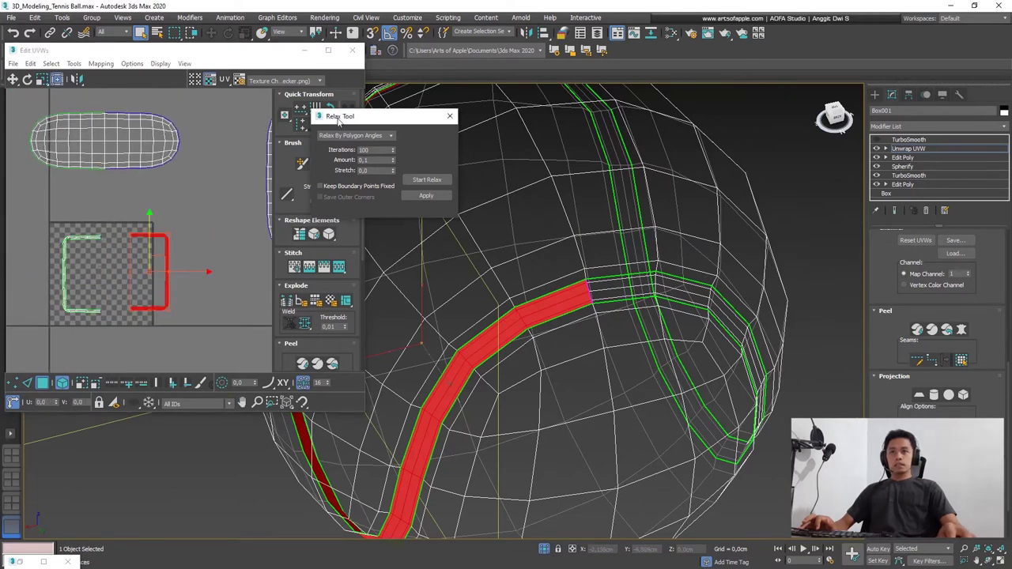
{"action": "left_click", "coordinate": [300, 235]}
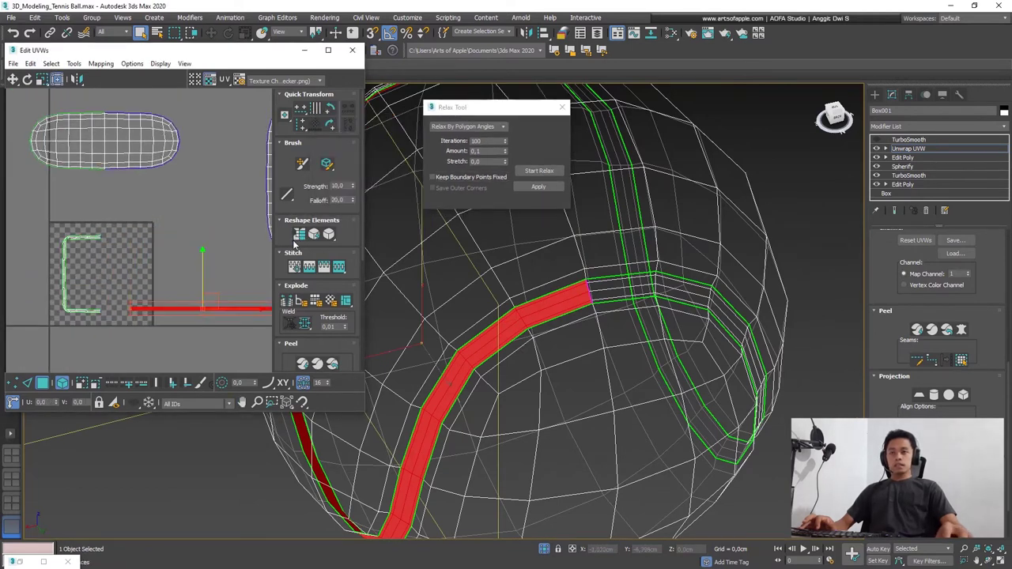
Step: Select the C-shaped seam island and straighten it into a line
{"action": "scroll", "coordinate": [190, 301], "scroll_direction": "up", "scroll_amount": 3}
{"action": "scroll", "coordinate": [190, 301], "scroll_direction": "down", "scroll_amount": 5}
{"action": "middle_click_drag", "start_coordinate": [189, 300], "coordinate": [151, 254]}
{"action": "scroll", "coordinate": [151, 255], "scroll_direction": "up", "scroll_amount": 3}
{"action": "middle_click_drag", "start_coordinate": [149, 336], "coordinate": [149, 300]}
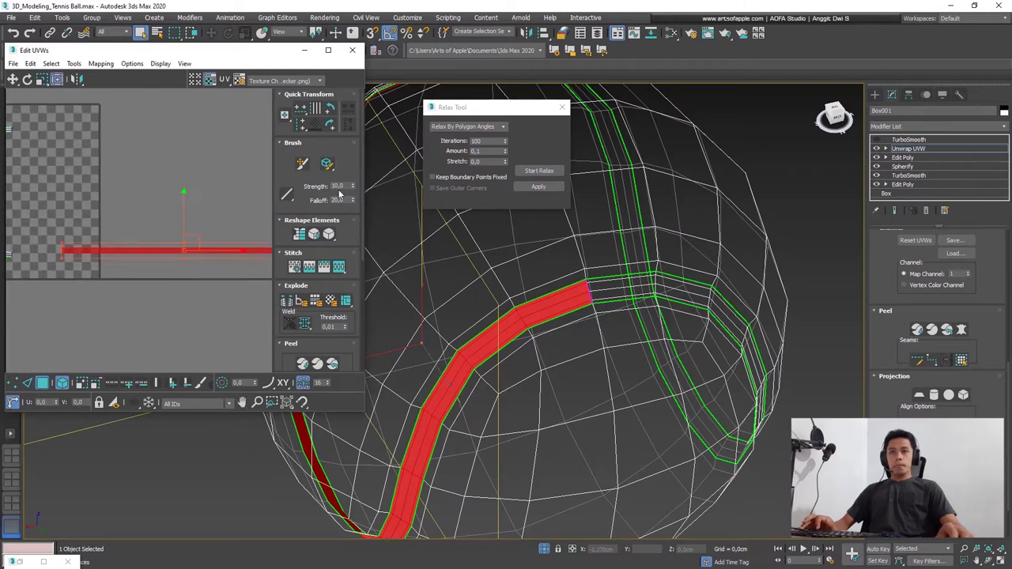
{"action": "scroll", "coordinate": [150, 300], "scroll_direction": "down", "scroll_amount": 3}
{"action": "scroll", "coordinate": [63, 213], "scroll_direction": "up", "scroll_amount": 2}
{"action": "left_click", "coordinate": [79, 213]}
{"action": "left_click", "coordinate": [300, 203]}
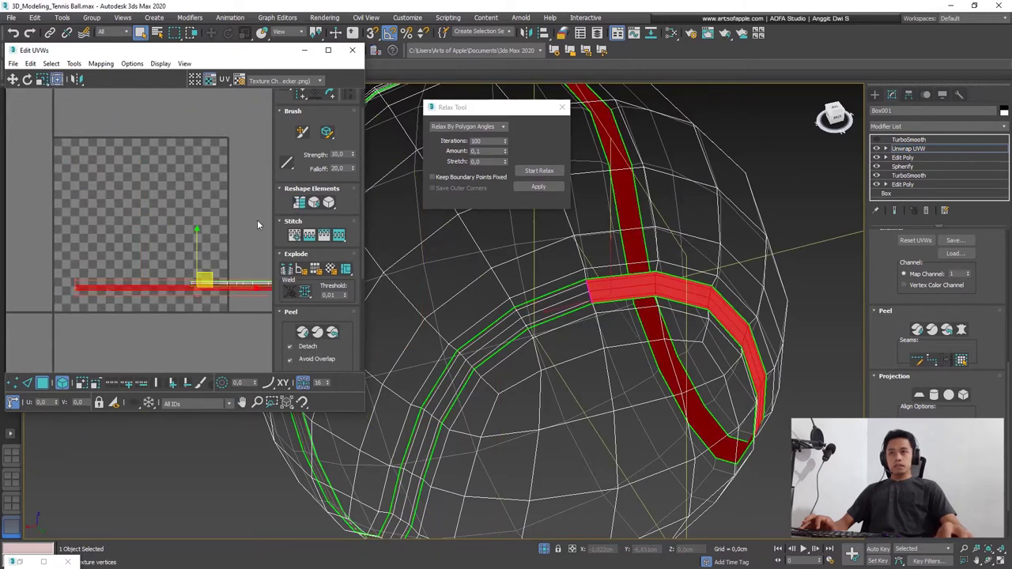
Step: Relax the straightened seam strip with Start/Stop Relax, then deselect it
{"action": "scroll", "coordinate": [111, 223], "scroll_direction": "down", "scroll_amount": 3}
{"action": "scroll", "coordinate": [167, 290], "scroll_direction": "up", "scroll_amount": 4}
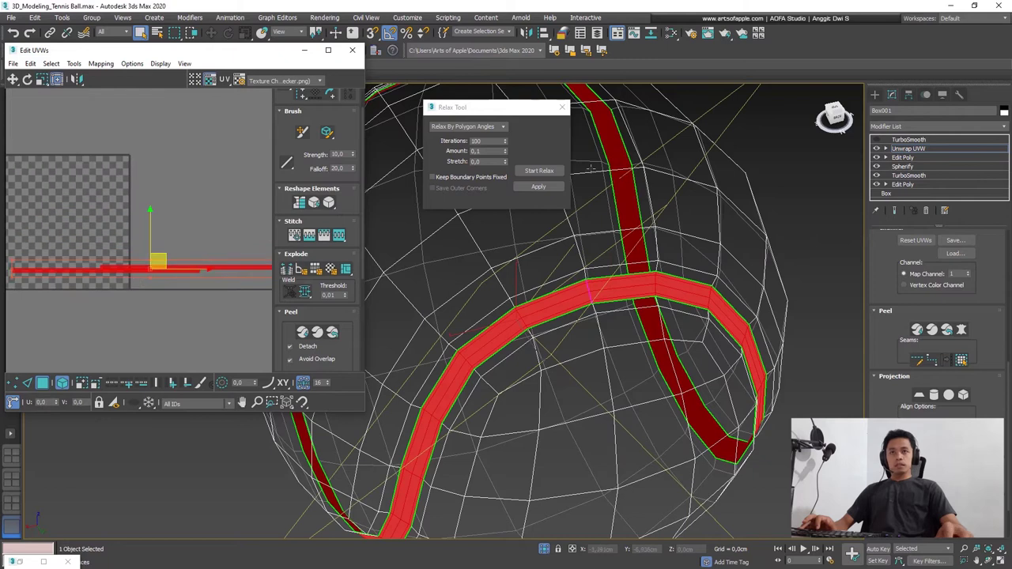
{"action": "left_click", "coordinate": [541, 171]}
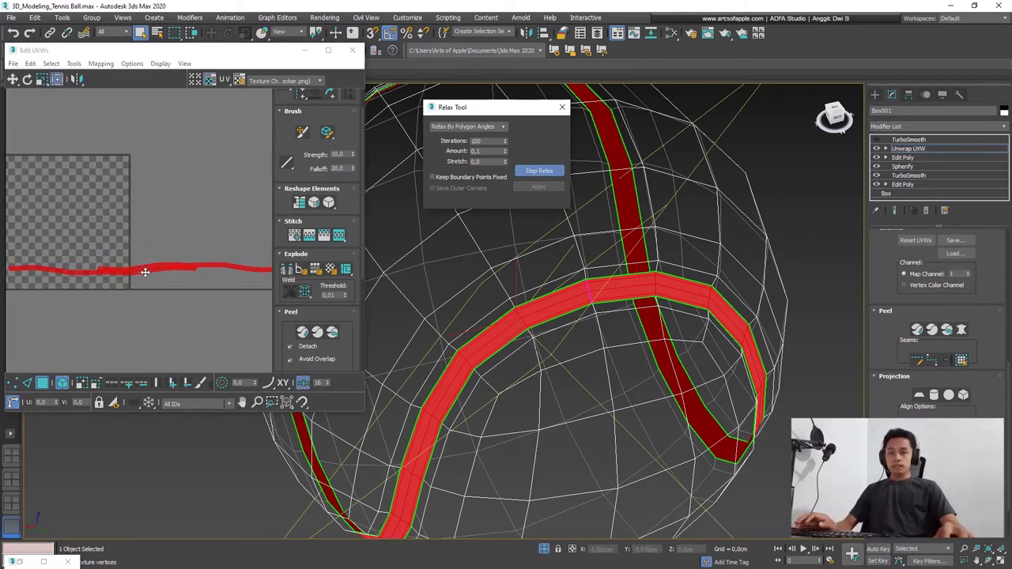
{"action": "scroll", "coordinate": [145, 271], "scroll_direction": "down", "scroll_amount": 3}
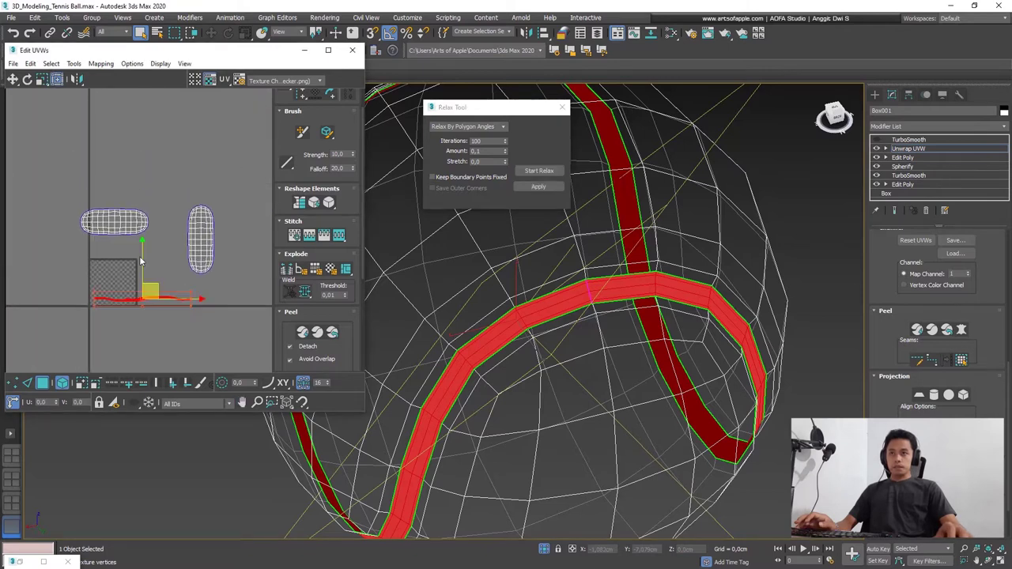
{"action": "left_click", "coordinate": [146, 289]}
{"action": "middle_click_drag", "start_coordinate": [145, 261], "coordinate": [161, 330]}
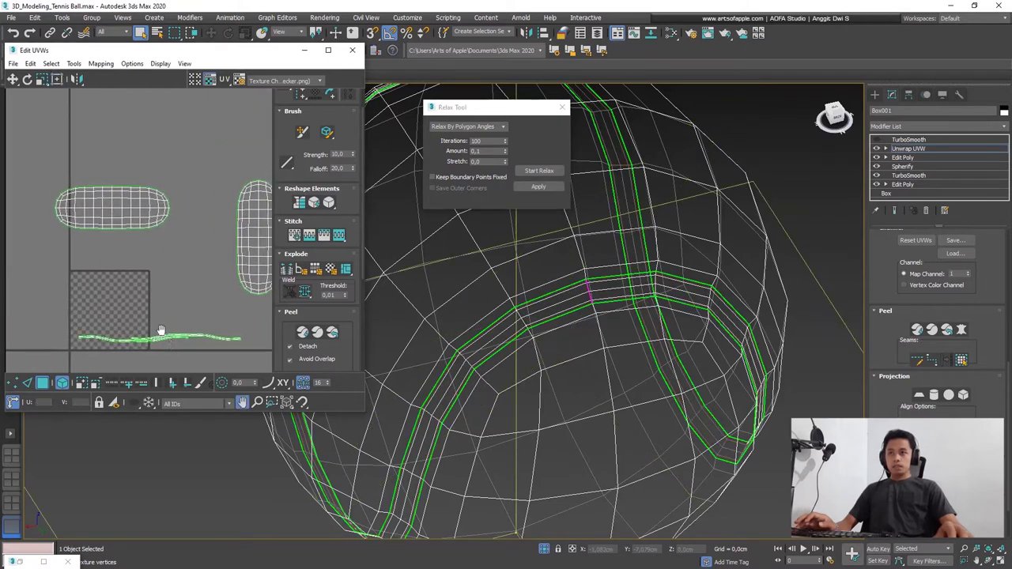
Step: Maximize Edit UVWs and rotate both seam strips upright by 90° with Quick Transform
{"action": "left_click", "coordinate": [328, 49]}
{"action": "scroll", "coordinate": [308, 271], "scroll_direction": "up", "scroll_amount": 4}
{"action": "left_click_drag", "start_coordinate": [79, 50], "coordinate": [219, 276]}
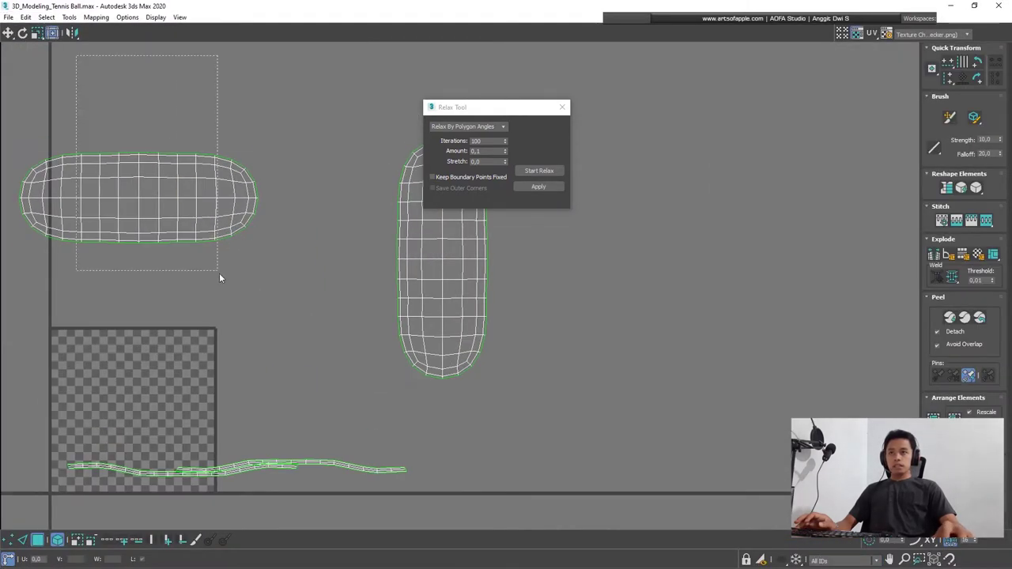
{"action": "scroll", "coordinate": [198, 407], "scroll_direction": "down", "scroll_amount": 3}
{"action": "scroll", "coordinate": [199, 407], "scroll_direction": "up", "scroll_amount": 3}
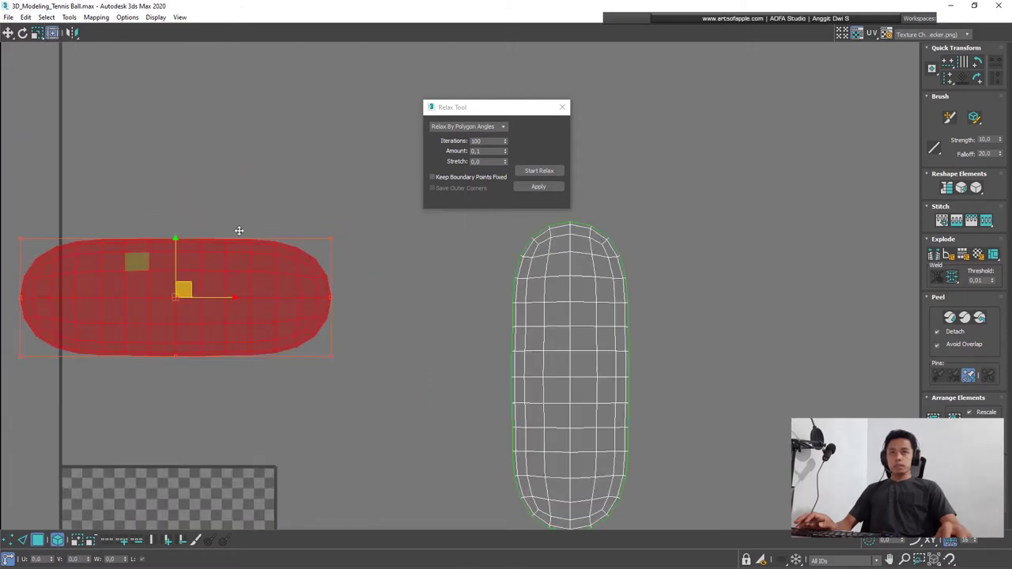
{"action": "left_click", "coordinate": [977, 65]}
{"action": "scroll", "coordinate": [346, 322], "scroll_direction": "down", "scroll_amount": 2}
{"action": "scroll", "coordinate": [401, 294], "scroll_direction": "up", "scroll_amount": 3}
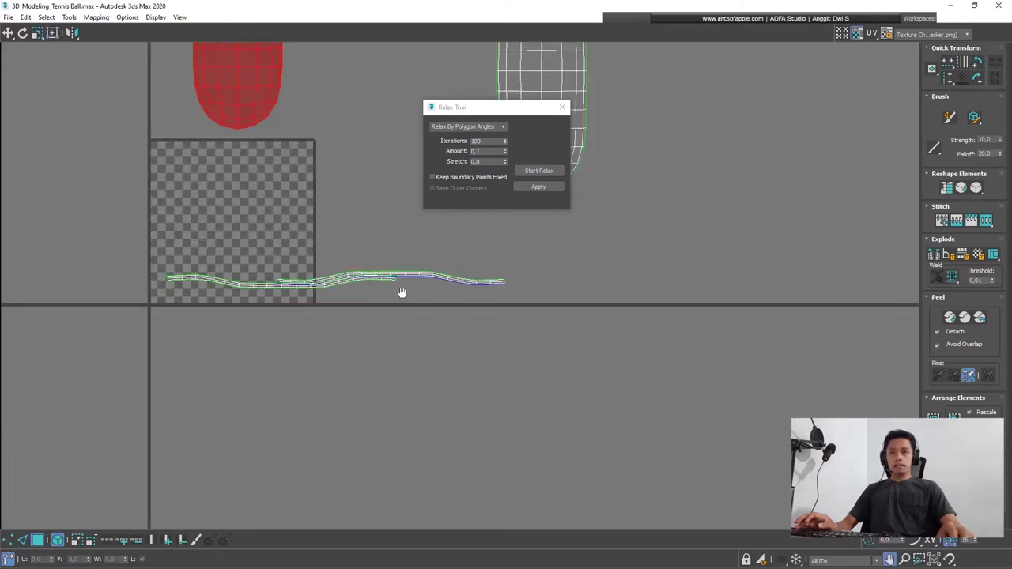
{"action": "left_click_drag", "start_coordinate": [385, 417], "coordinate": [272, 271]}
{"action": "left_click", "coordinate": [978, 63]}
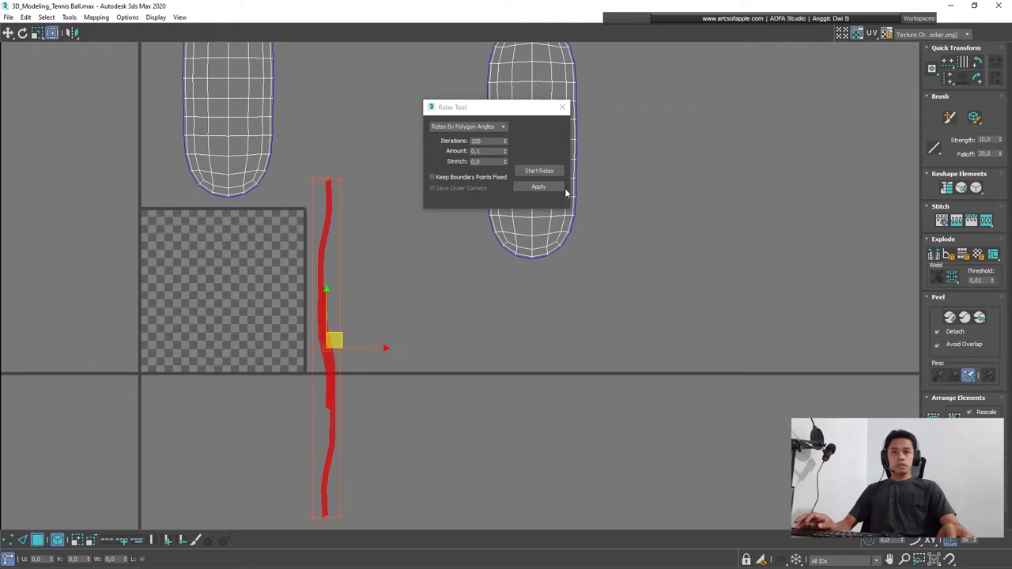
{"action": "scroll", "coordinate": [339, 322], "scroll_direction": "down", "scroll_amount": 3}
Step: Pack all UV islands into the texture square, deselect them and close the UV editor
{"action": "left_click_drag", "start_coordinate": [457, 395], "coordinate": [152, 104]}
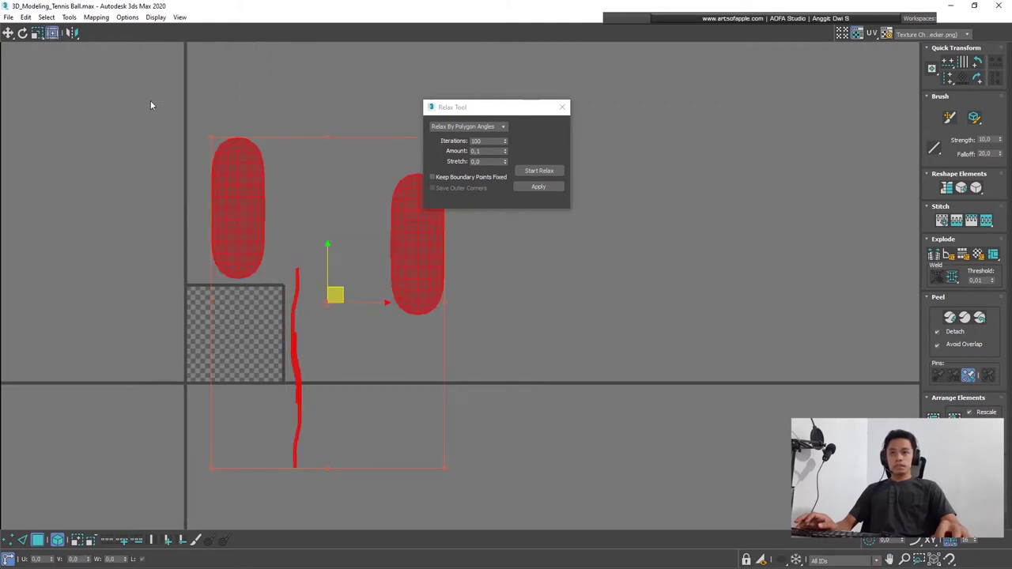
{"action": "left_click", "coordinate": [935, 415]}
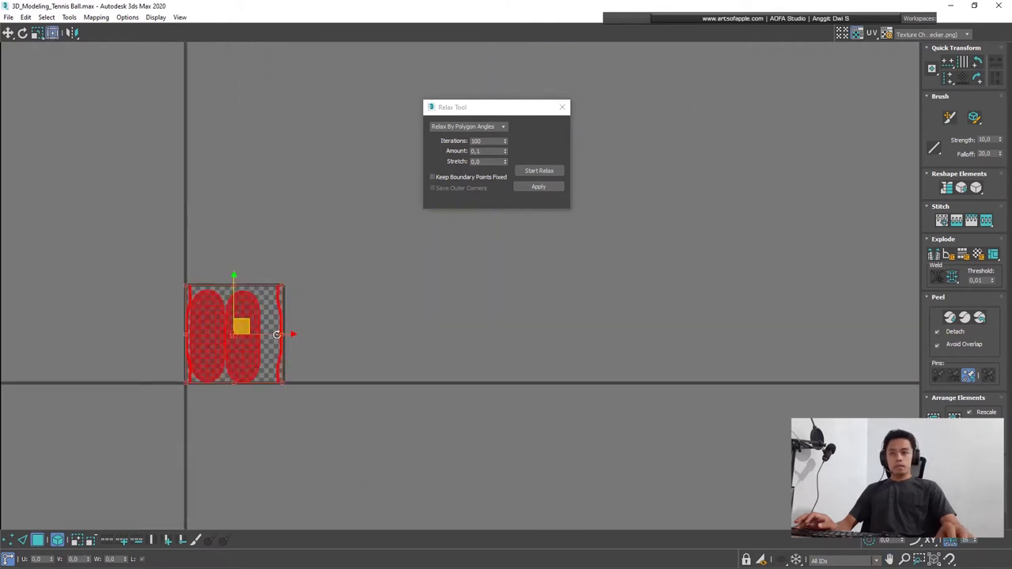
{"action": "scroll", "coordinate": [237, 340], "scroll_direction": "up", "scroll_amount": 5}
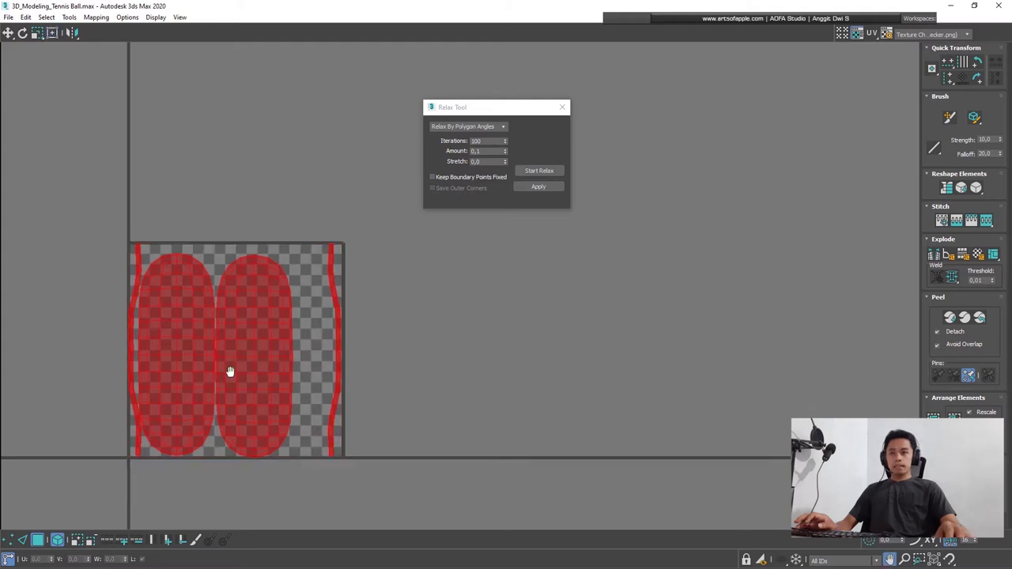
{"action": "scroll", "coordinate": [228, 372], "scroll_direction": "down", "scroll_amount": 2}
{"action": "left_click", "coordinate": [288, 410]}
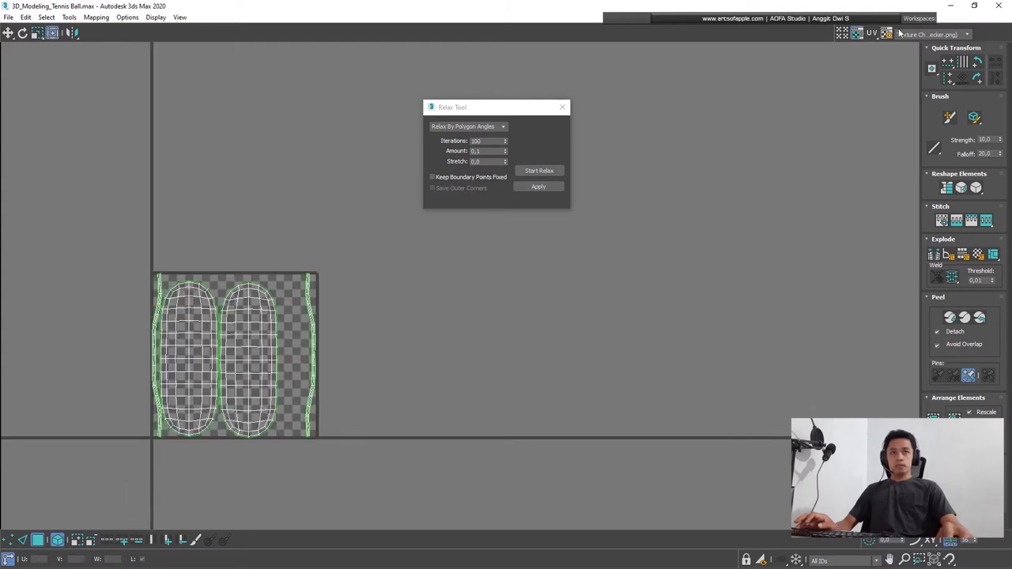
{"action": "left_click", "coordinate": [1000, 5]}
Step: Switch the viewport back to textured shading with F3 and orbit to face the seam
{"action": "scroll", "coordinate": [438, 287], "scroll_direction": "down", "scroll_amount": 5}
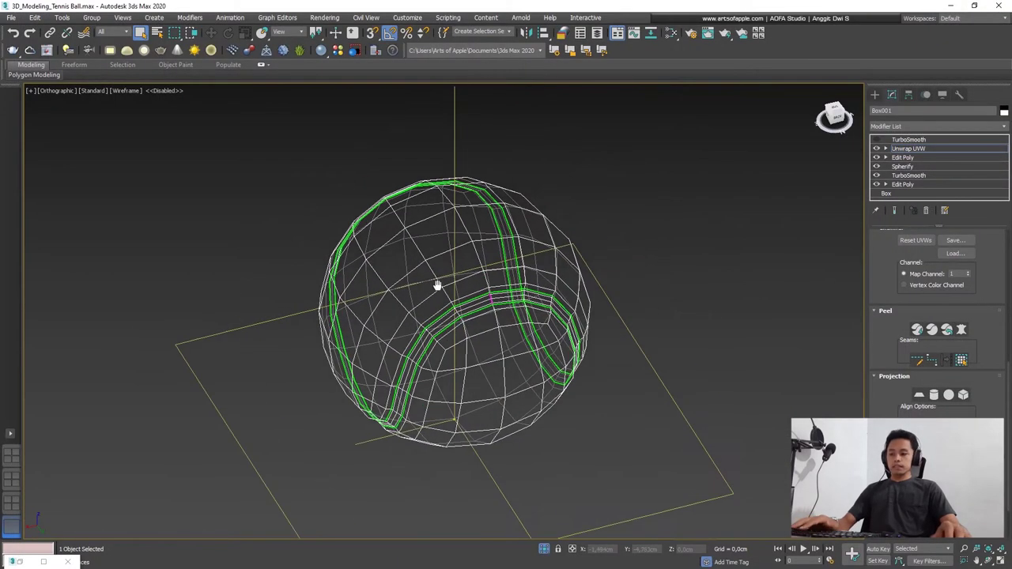
{"action": "key", "text": "F3"}
{"action": "middle_click_drag", "start_coordinate": [554, 317], "coordinate": [614, 303], "text": "alt"}
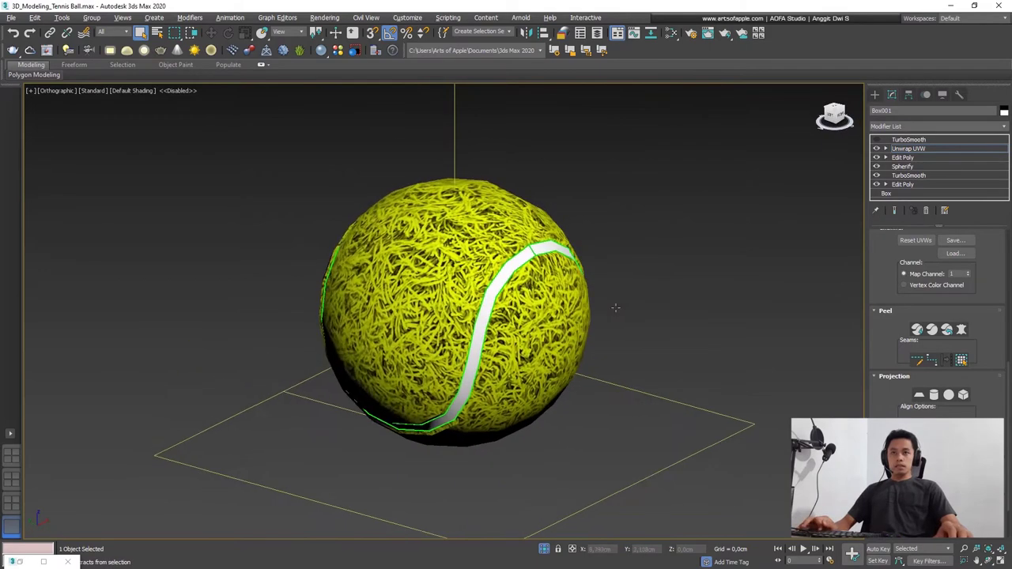
{"action": "mouse_move", "coordinate": [459, 309]}
{"action": "middle_mouse_down", "text": "alt"}
{"action": "mouse_move", "coordinate": [482, 292]}
{"action": "mouse_move", "coordinate": [475, 279]}
{"action": "mouse_move", "coordinate": [506, 285]}
{"action": "middle_mouse_up", "text": "alt"}
{"action": "scroll", "coordinate": [482, 293], "scroll_direction": "up", "scroll_amount": 5}
{"action": "scroll", "coordinate": [475, 279], "scroll_direction": "down", "scroll_amount": 5}
Step: Select the top TurboSmooth in the stack and turn on Edged Faces with F4
{"action": "left_click", "coordinate": [900, 139]}
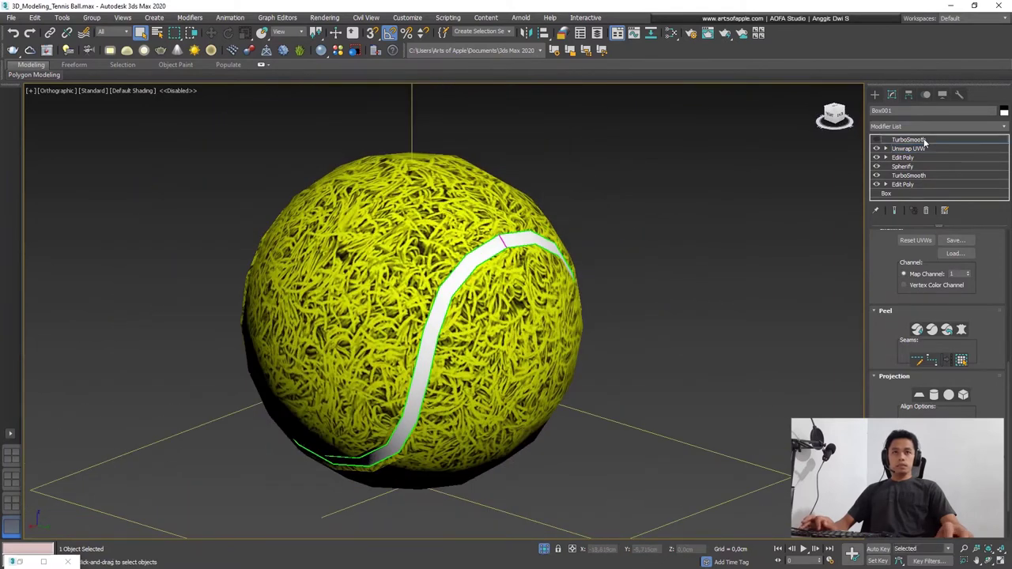
{"action": "mouse_move", "coordinate": [585, 239]}
{"action": "middle_mouse_down", "text": "alt"}
{"action": "mouse_move", "coordinate": [358, 260]}
{"action": "mouse_move", "coordinate": [434, 282]}
{"action": "mouse_move", "coordinate": [422, 279]}
{"action": "mouse_move", "coordinate": [473, 277]}
{"action": "mouse_move", "coordinate": [459, 268]}
{"action": "mouse_move", "coordinate": [471, 271]}
{"action": "mouse_move", "coordinate": [409, 278]}
{"action": "middle_mouse_up", "text": "alt"}
{"action": "scroll", "coordinate": [451, 262], "scroll_direction": "up", "scroll_amount": 5}
{"action": "scroll", "coordinate": [454, 260], "scroll_direction": "up", "scroll_amount": 2}
{"action": "scroll", "coordinate": [454, 260], "scroll_direction": "down", "scroll_amount": 8}
{"action": "key", "text": "F4"}
{"action": "scroll", "coordinate": [422, 271], "scroll_direction": "up", "scroll_amount": 3}
{"action": "scroll", "coordinate": [417, 272], "scroll_direction": "down", "scroll_amount": 2}
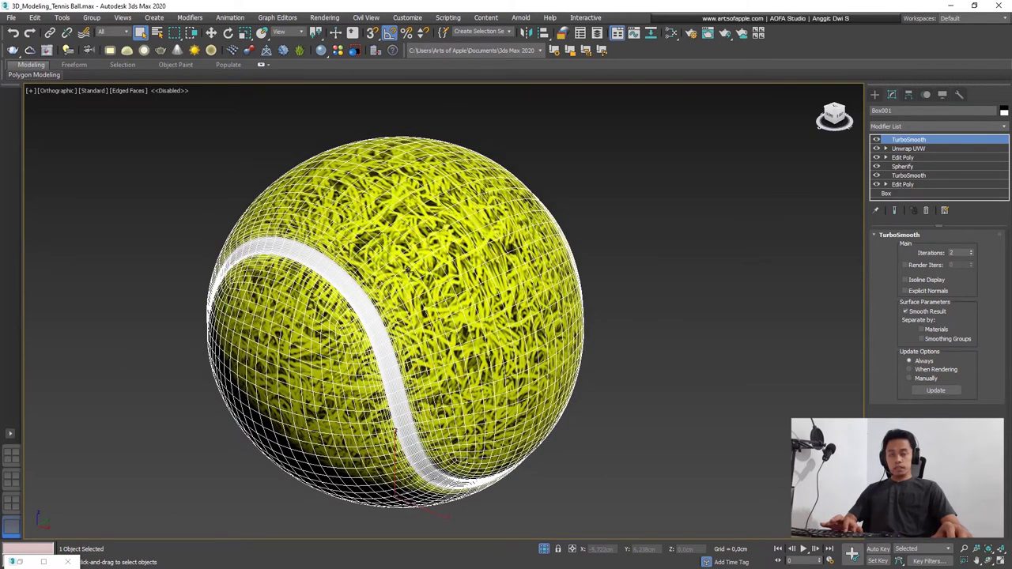
Step: In the Slate Material Editor, set the Carpet_green bitmap's width and height to 0,2cm
{"action": "key", "text": "m"}
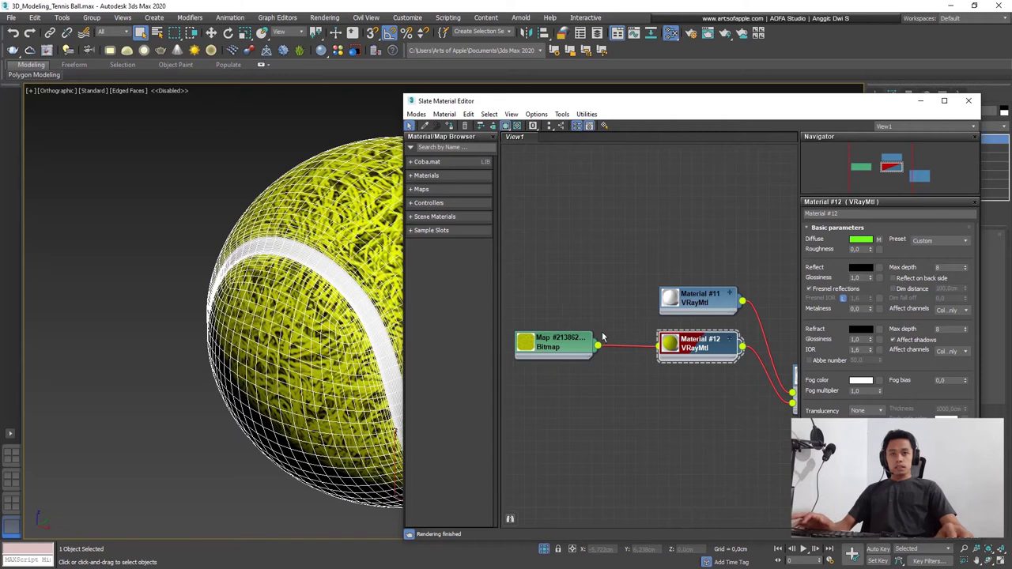
{"action": "scroll", "coordinate": [602, 337], "scroll_direction": "down", "scroll_amount": 2}
{"action": "scroll", "coordinate": [602, 338], "scroll_direction": "down", "scroll_amount": 2}
{"action": "middle_click_drag", "start_coordinate": [602, 337], "coordinate": [564, 273]}
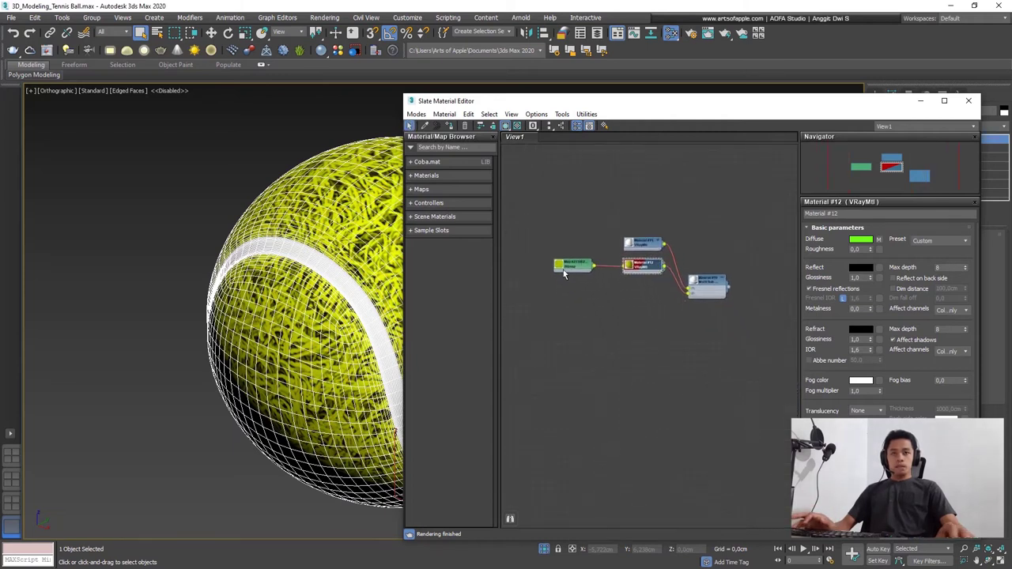
{"action": "scroll", "coordinate": [564, 272], "scroll_direction": "up", "scroll_amount": 2}
{"action": "scroll", "coordinate": [563, 272], "scroll_direction": "up", "scroll_amount": 1}
{"action": "left_click", "coordinate": [582, 261]}
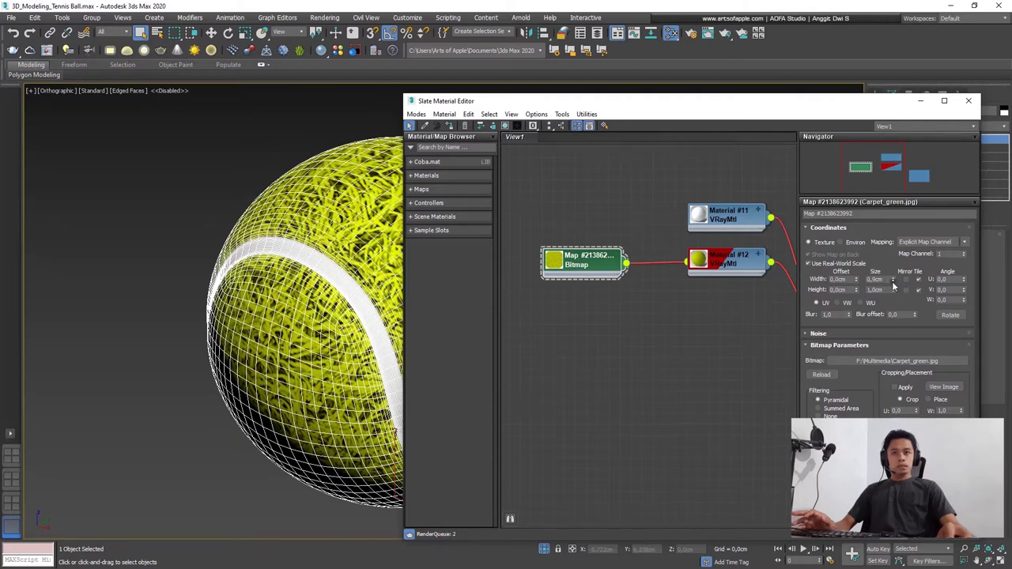
{"action": "left_click_drag", "start_coordinate": [892, 281], "coordinate": [893, 300]}
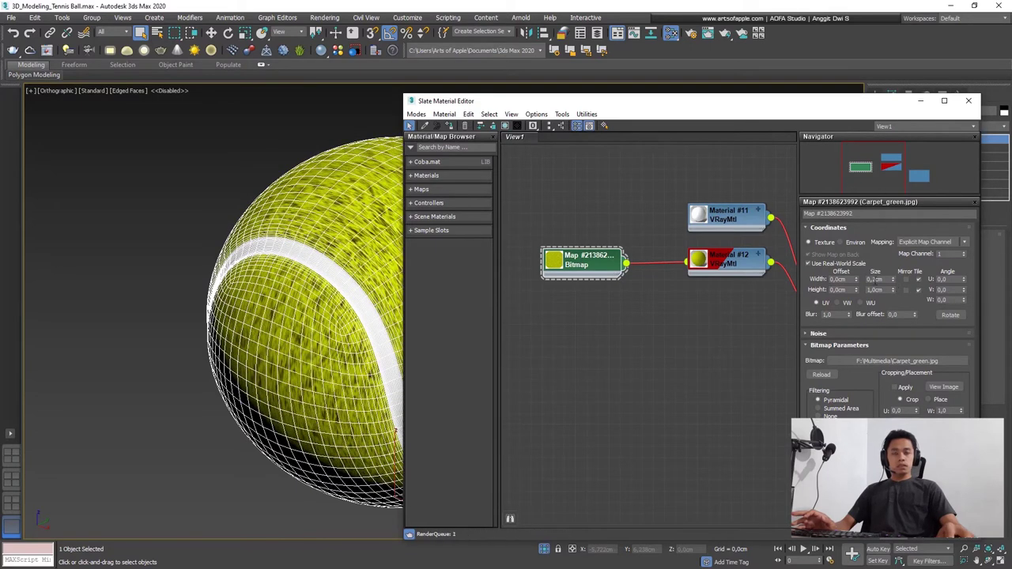
{"action": "mouse_move", "coordinate": [238, 332]}
{"action": "middle_mouse_down", "text": "alt"}
{"action": "mouse_move", "coordinate": [289, 353]}
{"action": "mouse_move", "coordinate": [232, 328]}
{"action": "middle_mouse_up", "text": "alt"}
{"action": "scroll", "coordinate": [212, 314], "scroll_direction": "up", "scroll_amount": 4}
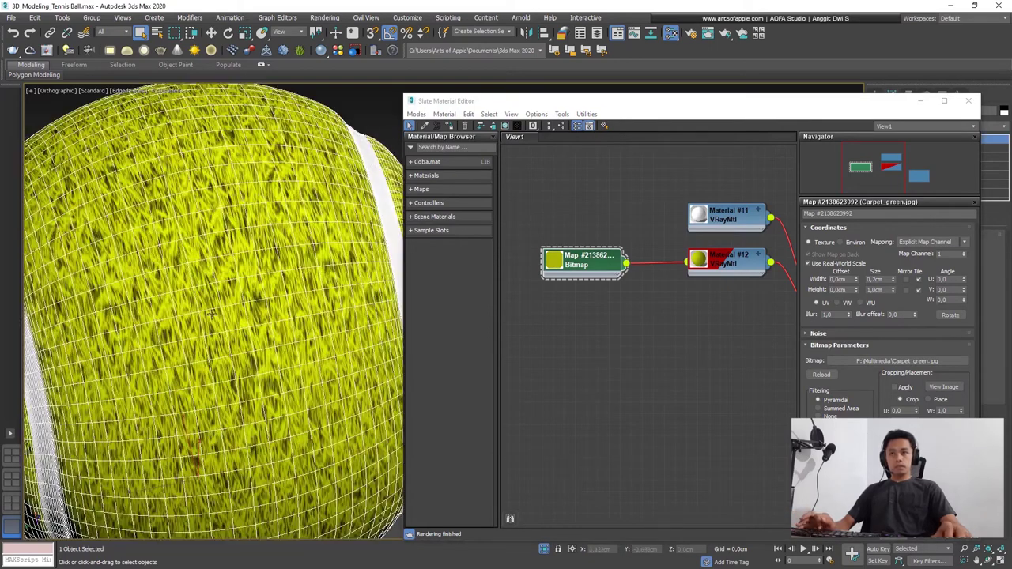
{"action": "left_click", "coordinate": [890, 290]}
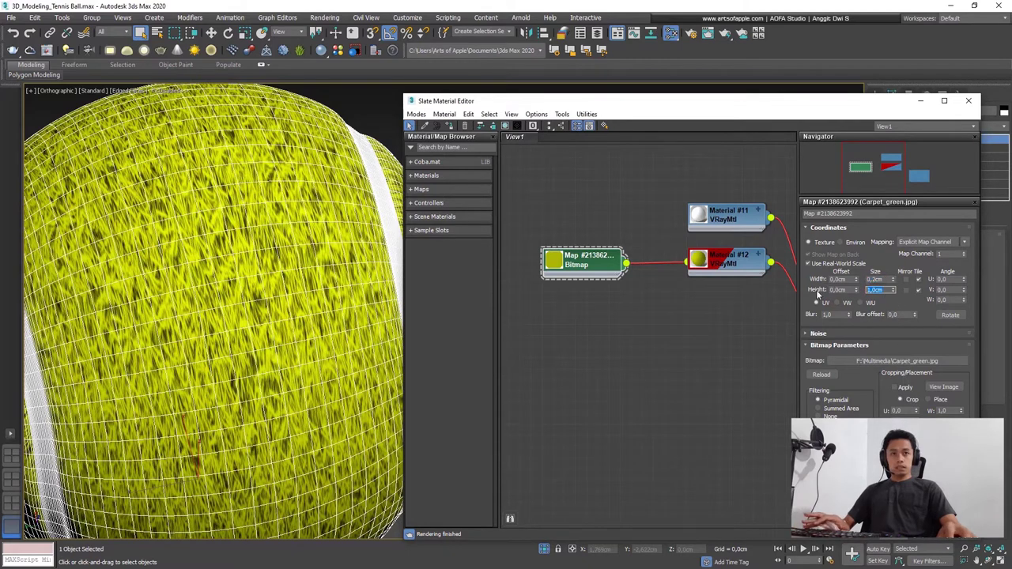
{"action": "type", "text": "0,2"}
{"action": "key", "text": "Return"}
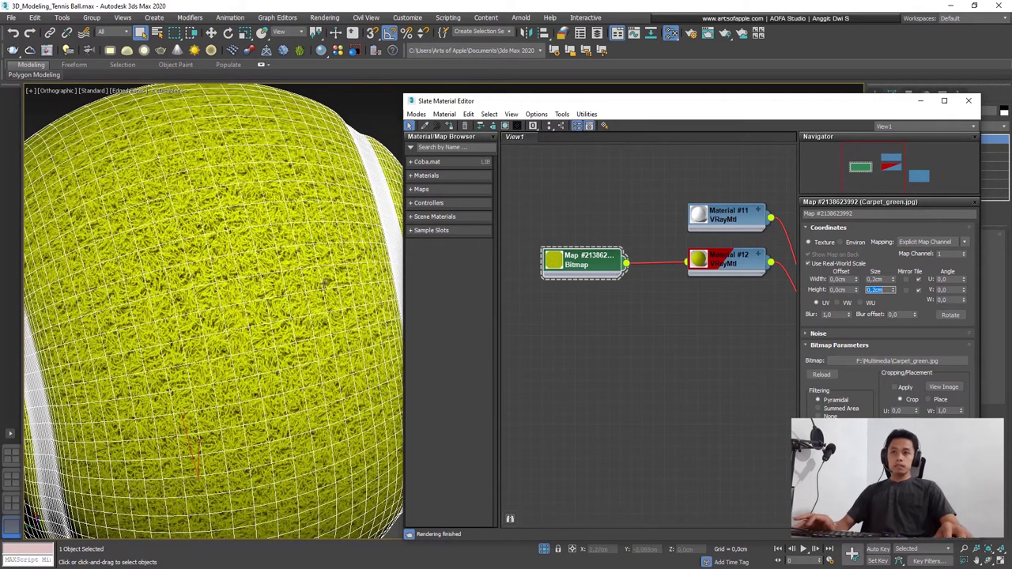
Step: Turn off Edged Faces with F4 and orbit to inspect the finer felt
{"action": "scroll", "coordinate": [274, 292], "scroll_direction": "down", "scroll_amount": 5}
{"action": "middle_click_drag", "start_coordinate": [273, 293], "coordinate": [235, 298]}
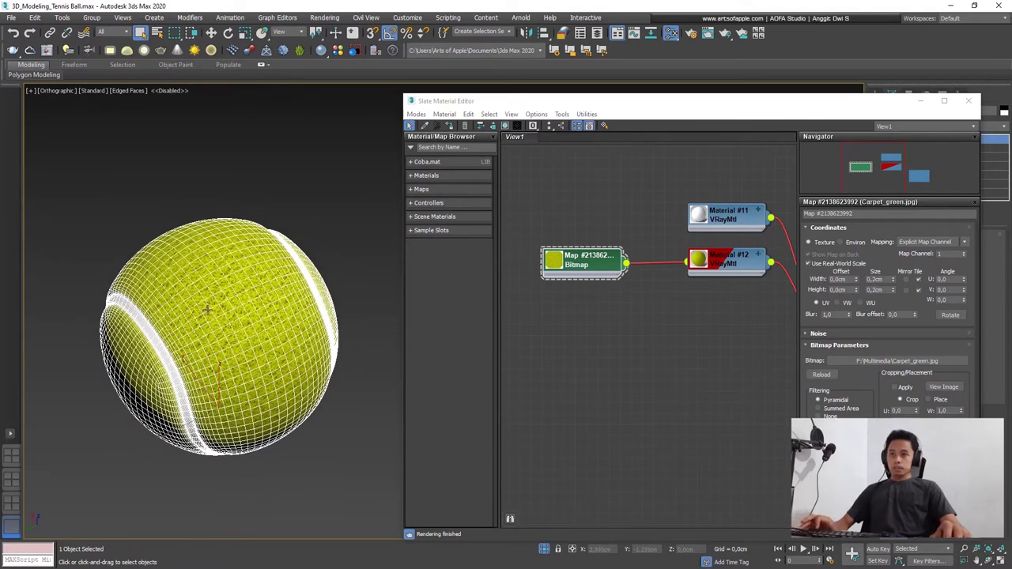
{"action": "key", "text": "F4"}
{"action": "scroll", "coordinate": [206, 310], "scroll_direction": "up", "scroll_amount": 5}
{"action": "mouse_move", "coordinate": [206, 310]}
{"action": "middle_mouse_down", "text": "alt"}
{"action": "mouse_move", "coordinate": [220, 269]}
{"action": "mouse_move", "coordinate": [209, 303]}
{"action": "mouse_move", "coordinate": [285, 277]}
{"action": "middle_mouse_up", "text": "alt"}
{"action": "scroll", "coordinate": [210, 303], "scroll_direction": "down", "scroll_amount": 5}
{"action": "scroll", "coordinate": [268, 283], "scroll_direction": "up", "scroll_amount": 5}
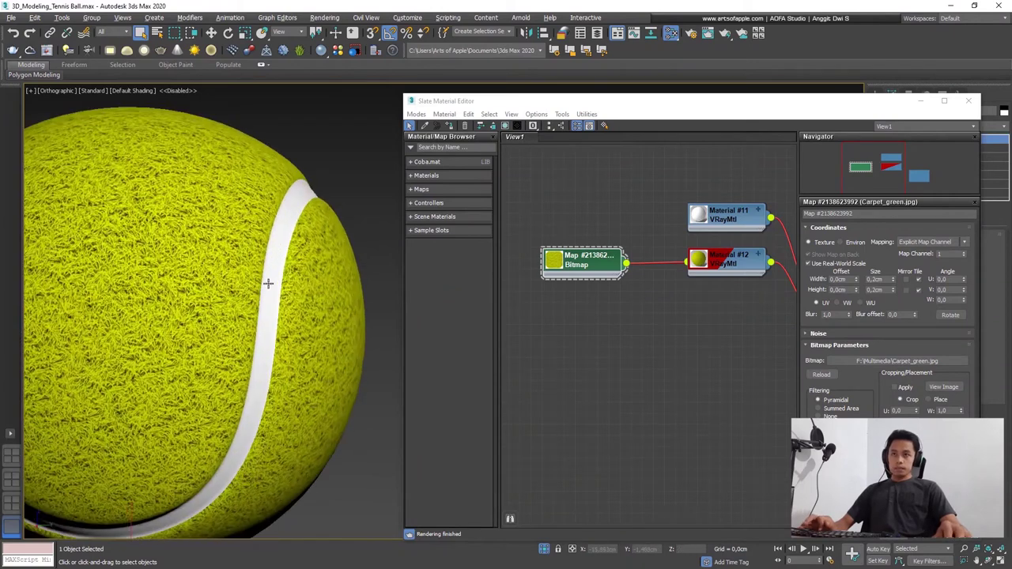
{"action": "scroll", "coordinate": [268, 284], "scroll_direction": "down", "scroll_amount": 4}
{"action": "scroll", "coordinate": [300, 277], "scroll_direction": "down", "scroll_amount": 1}
Step: Set the texture tile size to 0,1cm and close the material editor
{"action": "double_click", "coordinate": [876, 279]}
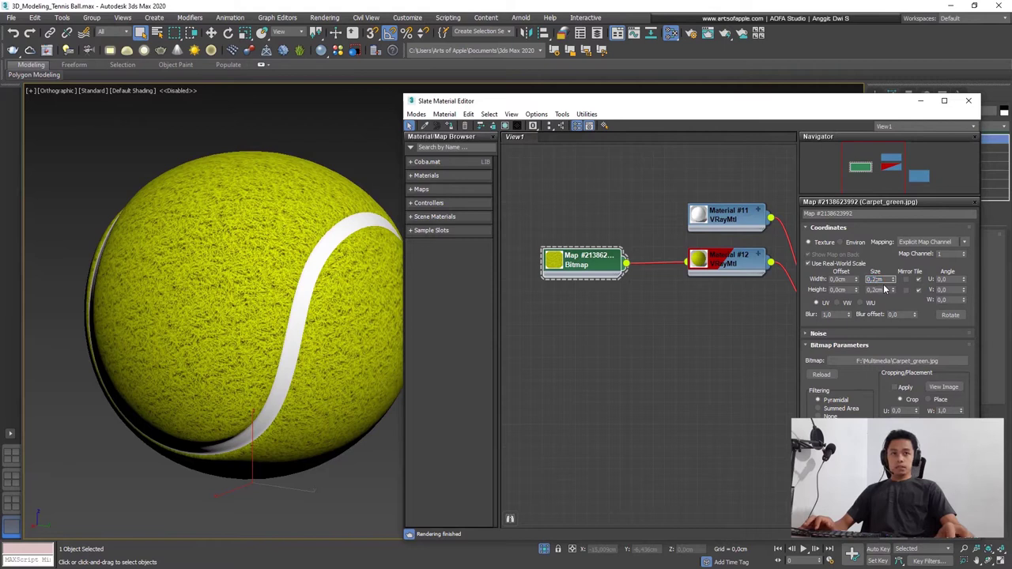
{"action": "type", "text": "0,1"}
{"action": "key", "text": "Return"}
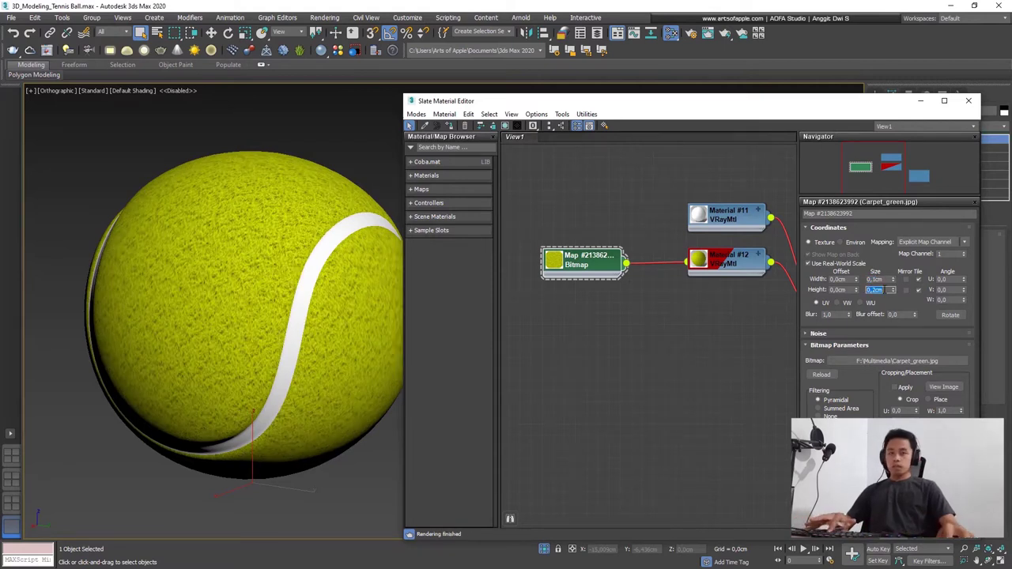
{"action": "scroll", "coordinate": [310, 307], "scroll_direction": "up", "scroll_amount": 5}
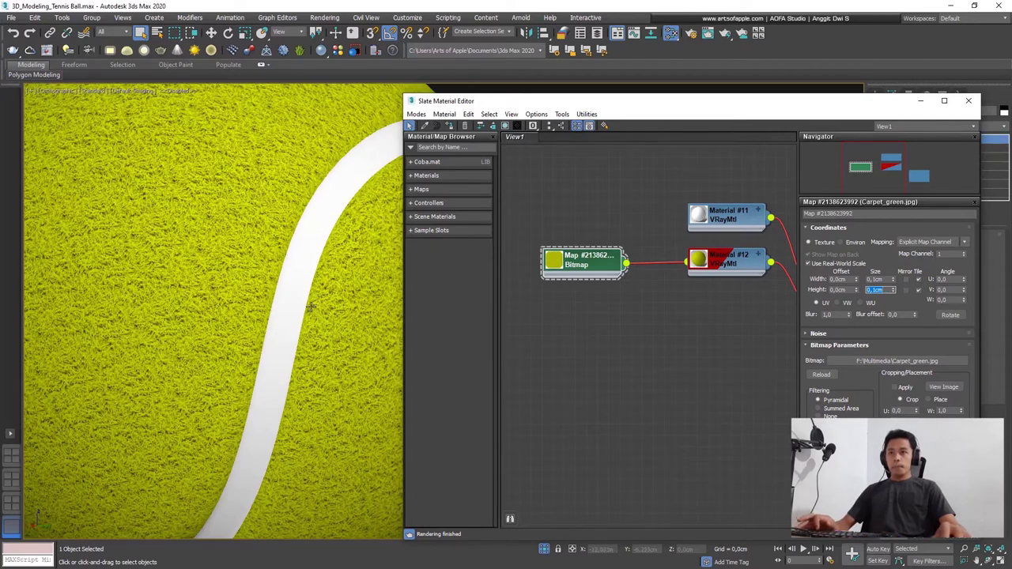
{"action": "scroll", "coordinate": [301, 285], "scroll_direction": "down", "scroll_amount": 5}
{"action": "scroll", "coordinate": [232, 254], "scroll_direction": "up", "scroll_amount": 4}
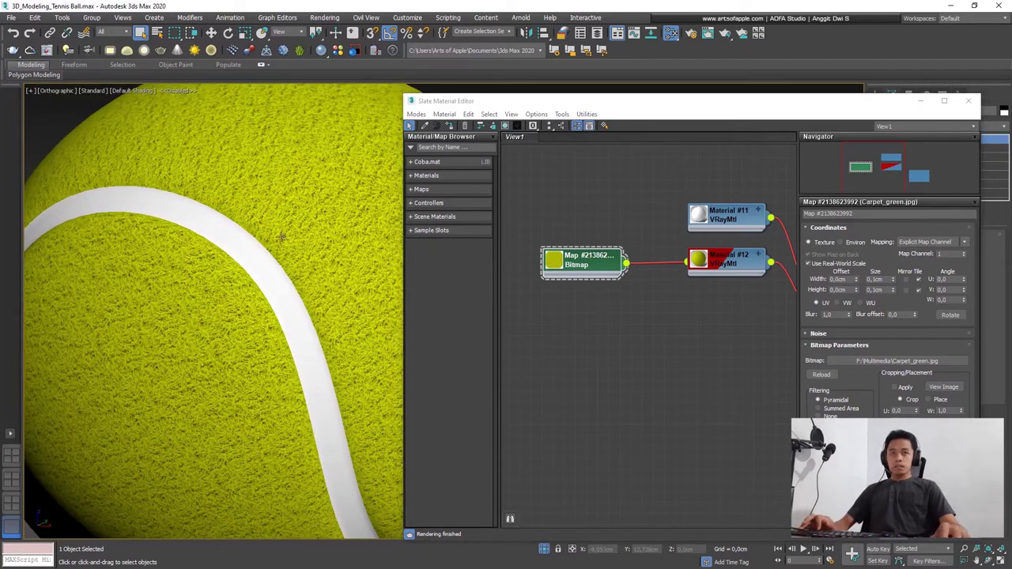
{"action": "left_click", "coordinate": [968, 100]}
{"action": "scroll", "coordinate": [369, 289], "scroll_direction": "down", "scroll_amount": 4}
Step: Orbit, pan and zoom around the ball to inspect how the seam stripe curves
{"action": "scroll", "coordinate": [340, 293], "scroll_direction": "down", "scroll_amount": 2}
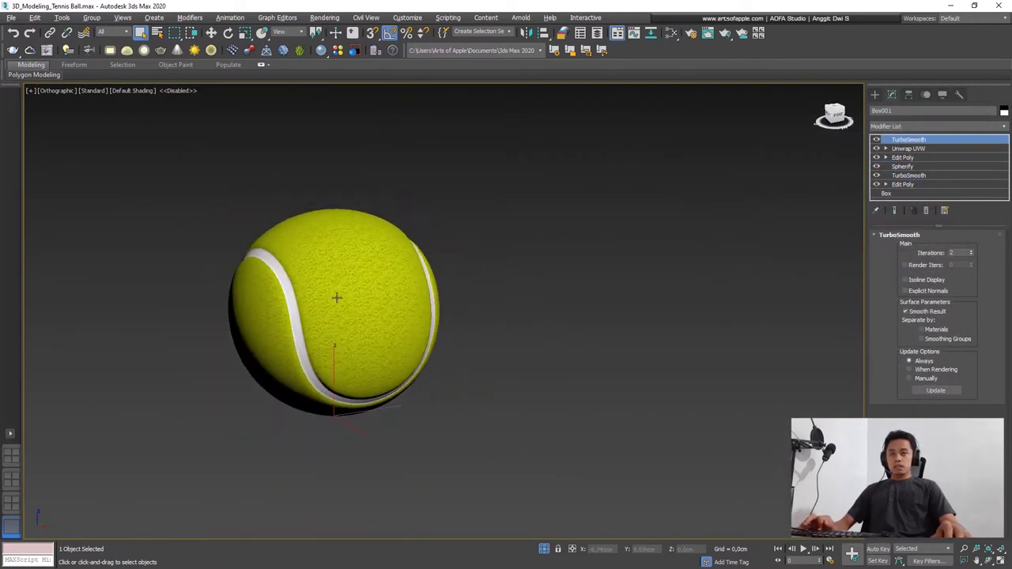
{"action": "middle_click_drag", "start_coordinate": [339, 293], "coordinate": [400, 283]}
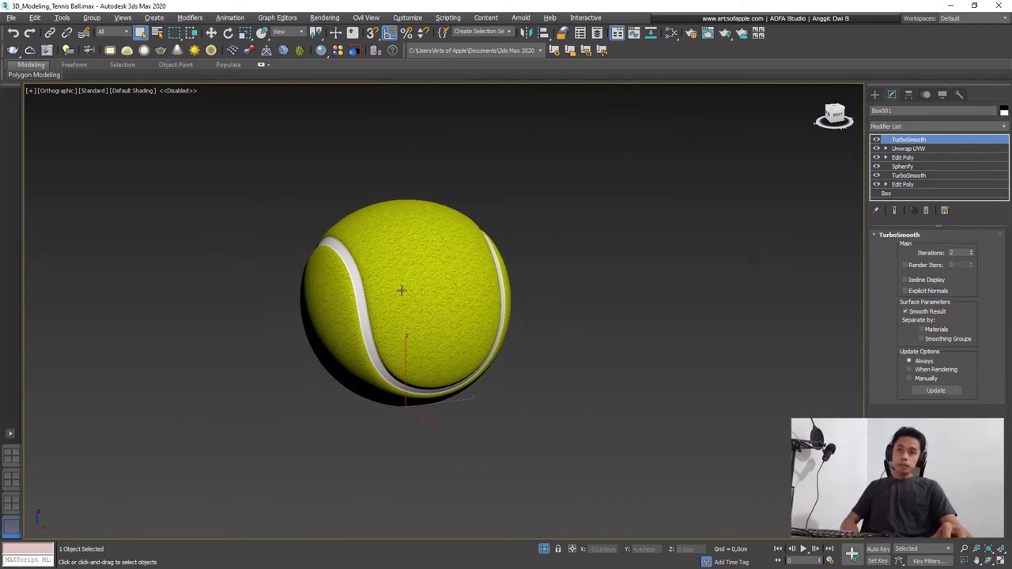
{"action": "scroll", "coordinate": [412, 321], "scroll_direction": "up", "scroll_amount": 5}
{"action": "scroll", "coordinate": [413, 320], "scroll_direction": "down", "scroll_amount": 3}
{"action": "scroll", "coordinate": [391, 296], "scroll_direction": "down", "scroll_amount": 2}
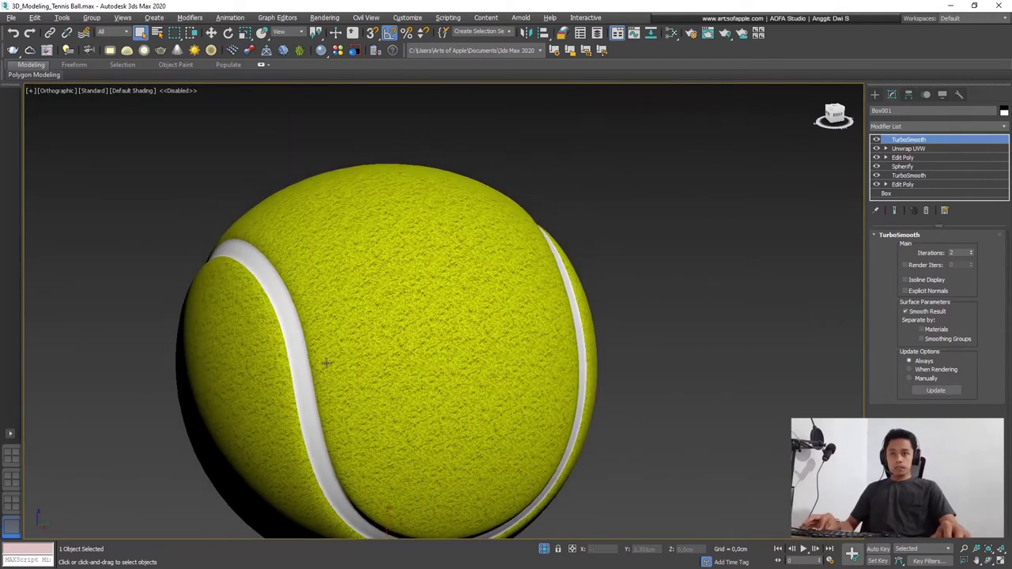
{"action": "mouse_move", "coordinate": [395, 390]}
{"action": "middle_mouse_down", "text": "alt"}
{"action": "mouse_move", "coordinate": [382, 364]}
{"action": "mouse_move", "coordinate": [511, 369]}
{"action": "mouse_move", "coordinate": [442, 344]}
{"action": "mouse_move", "coordinate": [348, 389]}
{"action": "middle_mouse_up", "text": "alt"}
{"action": "scroll", "coordinate": [376, 340], "scroll_direction": "down", "scroll_amount": 3}
{"action": "middle_click_drag", "start_coordinate": [357, 312], "coordinate": [379, 332], "text": "alt"}
{"action": "scroll", "coordinate": [379, 332], "scroll_direction": "up", "scroll_amount": 3}
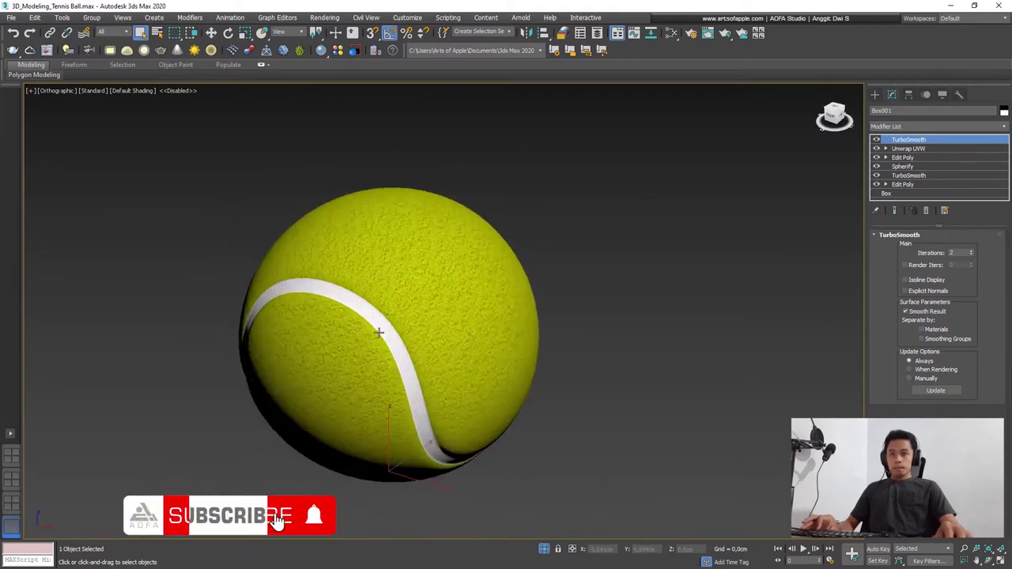
{"action": "scroll", "coordinate": [379, 333], "scroll_direction": "up", "scroll_amount": 2}
{"action": "scroll", "coordinate": [402, 333], "scroll_direction": "up", "scroll_amount": 3}
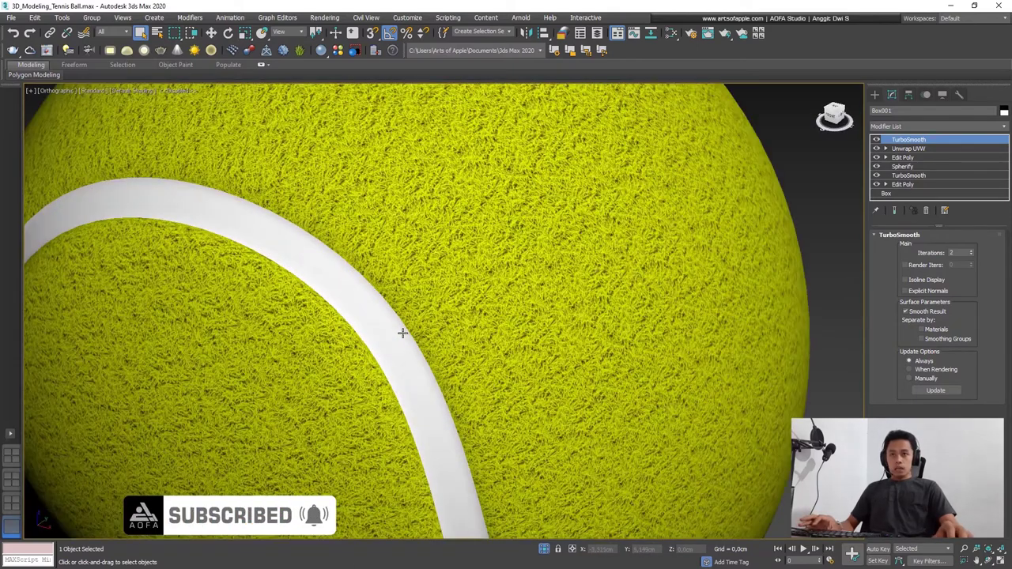
{"action": "scroll", "coordinate": [402, 333], "scroll_direction": "up", "scroll_amount": 3}
{"action": "scroll", "coordinate": [402, 333], "scroll_direction": "down", "scroll_amount": 2}
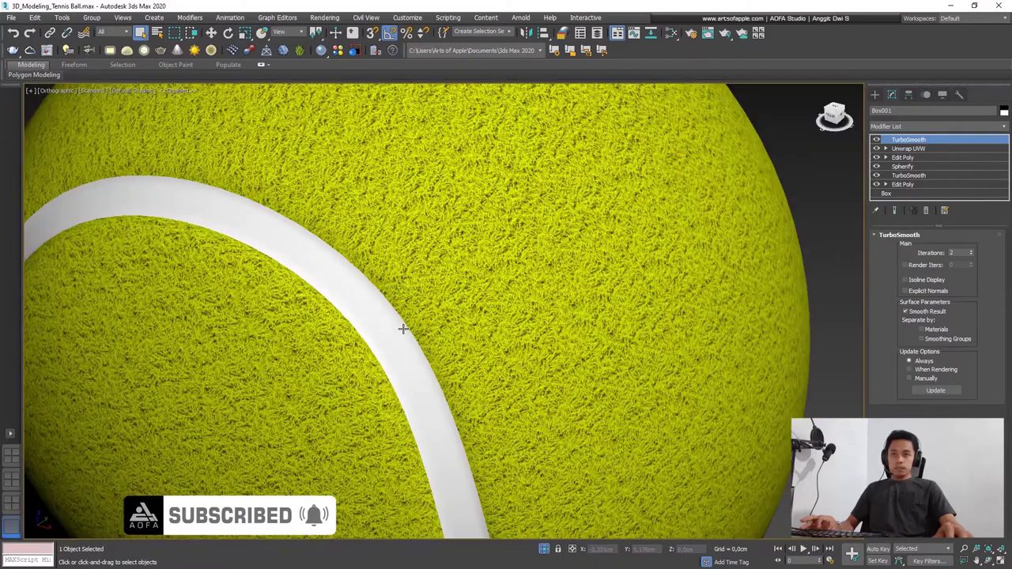
{"action": "scroll", "coordinate": [403, 329], "scroll_direction": "down", "scroll_amount": 3}
{"action": "middle_click_drag", "start_coordinate": [424, 338], "coordinate": [350, 266], "text": "alt"}
{"action": "scroll", "coordinate": [375, 312], "scroll_direction": "up", "scroll_amount": 4}
{"action": "scroll", "coordinate": [363, 309], "scroll_direction": "down", "scroll_amount": 3}
{"action": "scroll", "coordinate": [363, 308], "scroll_direction": "down", "scroll_amount": 2}
{"action": "scroll", "coordinate": [408, 320], "scroll_direction": "up", "scroll_amount": 2}
{"action": "middle_click_drag", "start_coordinate": [408, 321], "coordinate": [524, 244], "text": "alt"}
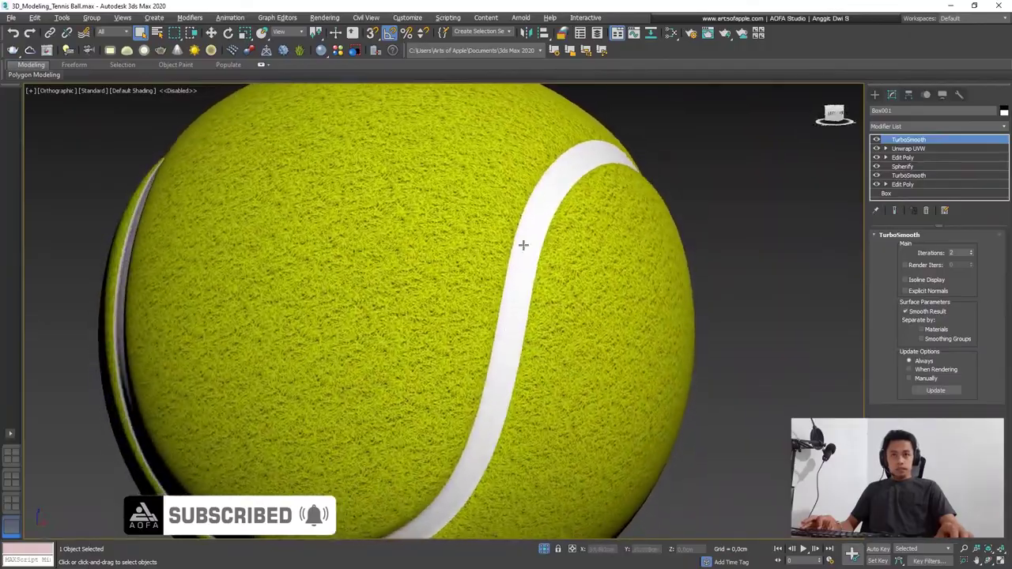
{"action": "scroll", "coordinate": [529, 242], "scroll_direction": "up", "scroll_amount": 3}
{"action": "scroll", "coordinate": [438, 345], "scroll_direction": "up", "scroll_amount": 1}
{"action": "scroll", "coordinate": [437, 346], "scroll_direction": "down", "scroll_amount": 1}
{"action": "scroll", "coordinate": [419, 332], "scroll_direction": "up", "scroll_amount": 2}
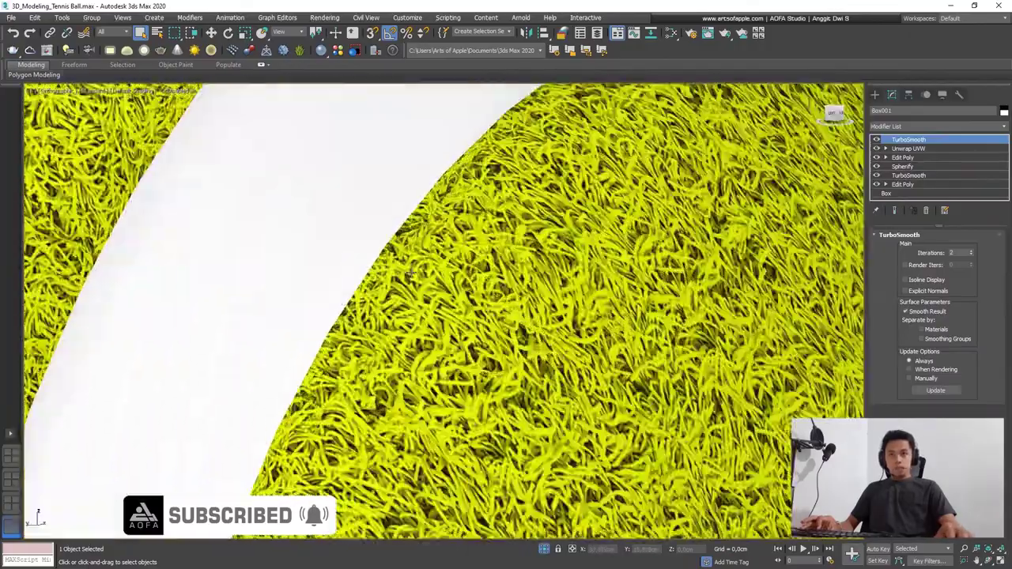
{"action": "scroll", "coordinate": [325, 289], "scroll_direction": "down", "scroll_amount": 4}
{"action": "scroll", "coordinate": [355, 251], "scroll_direction": "up", "scroll_amount": 2}
{"action": "mouse_move", "coordinate": [325, 290]}
{"action": "middle_mouse_down", "text": "alt"}
{"action": "mouse_move", "coordinate": [355, 250]}
{"action": "mouse_move", "coordinate": [522, 297]}
{"action": "mouse_move", "coordinate": [500, 236]}
{"action": "middle_mouse_up", "text": "alt"}
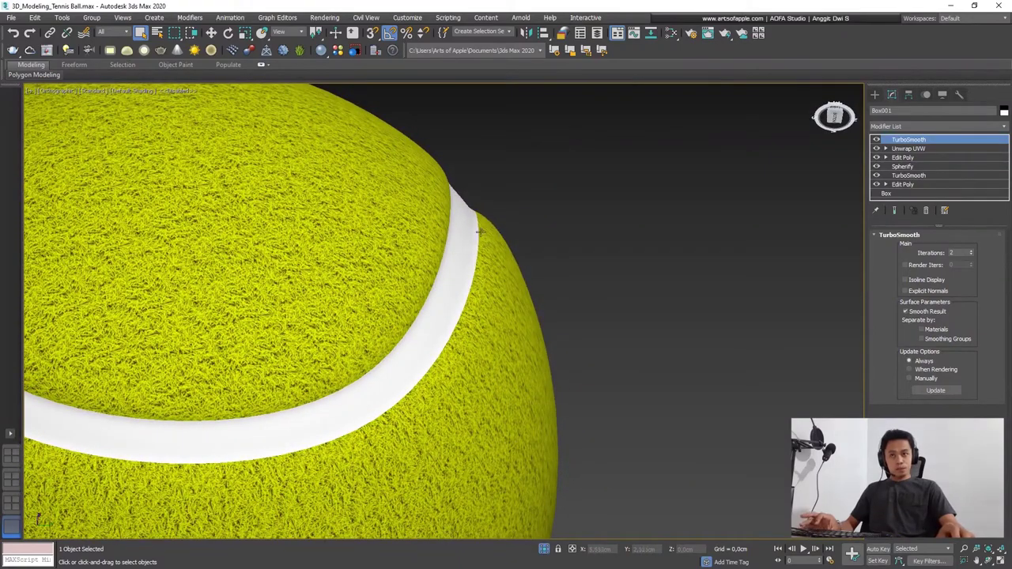
{"action": "scroll", "coordinate": [485, 238], "scroll_direction": "down", "scroll_amount": 8}
{"action": "mouse_move", "coordinate": [478, 240]}
{"action": "middle_mouse_down", "text": "alt"}
{"action": "mouse_move", "coordinate": [453, 282]}
{"action": "mouse_move", "coordinate": [445, 267]}
{"action": "mouse_move", "coordinate": [317, 277]}
{"action": "middle_mouse_up", "text": "alt"}
{"action": "scroll", "coordinate": [455, 267], "scroll_direction": "up", "scroll_amount": 3}
{"action": "scroll", "coordinate": [455, 267], "scroll_direction": "up", "scroll_amount": 2}
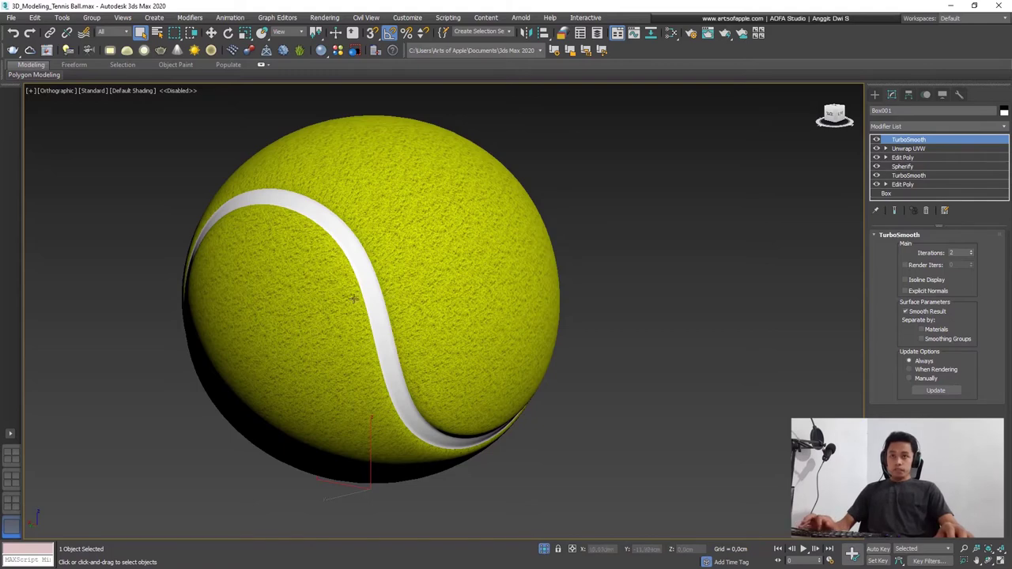
Step: Orbit to inspect the felt and view the seam from another angle
{"action": "mouse_move", "coordinate": [353, 298]}
{"action": "middle_mouse_down", "text": "alt"}
{"action": "mouse_move", "coordinate": [442, 319]}
{"action": "mouse_move", "coordinate": [477, 305]}
{"action": "middle_mouse_up", "text": "alt"}
{"action": "scroll", "coordinate": [482, 308], "scroll_direction": "up", "scroll_amount": 3}
{"action": "scroll", "coordinate": [485, 273], "scroll_direction": "up", "scroll_amount": 2}
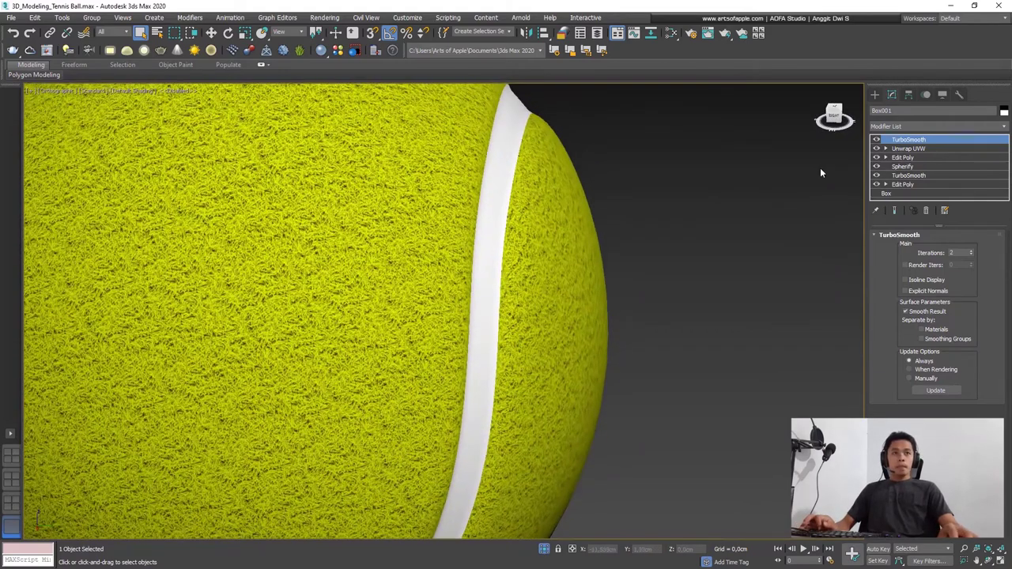
{"action": "scroll", "coordinate": [485, 259], "scroll_direction": "down", "scroll_amount": 3}
{"action": "mouse_move", "coordinate": [482, 259]}
{"action": "middle_mouse_down", "text": "alt"}
{"action": "mouse_move", "coordinate": [469, 256]}
{"action": "mouse_move", "coordinate": [431, 292]}
{"action": "mouse_move", "coordinate": [420, 253]}
{"action": "mouse_move", "coordinate": [373, 276]}
{"action": "mouse_move", "coordinate": [387, 255]}
{"action": "middle_mouse_up", "text": "alt"}
{"action": "scroll", "coordinate": [469, 257], "scroll_direction": "up", "scroll_amount": 3}
{"action": "scroll", "coordinate": [431, 292], "scroll_direction": "down", "scroll_amount": 1}
{"action": "scroll", "coordinate": [436, 284], "scroll_direction": "down", "scroll_amount": 3}
Step: Show Edged Faces with F4 and add an Edit Poly modifier from the ball's context menu
{"action": "key", "text": "F4"}
{"action": "scroll", "coordinate": [420, 253], "scroll_direction": "up", "scroll_amount": 4}
{"action": "scroll", "coordinate": [380, 239], "scroll_direction": "down", "scroll_amount": 1}
{"action": "scroll", "coordinate": [375, 249], "scroll_direction": "down", "scroll_amount": 3}
{"action": "scroll", "coordinate": [387, 256], "scroll_direction": "up", "scroll_amount": 4}
{"action": "scroll", "coordinate": [391, 280], "scroll_direction": "down", "scroll_amount": 1}
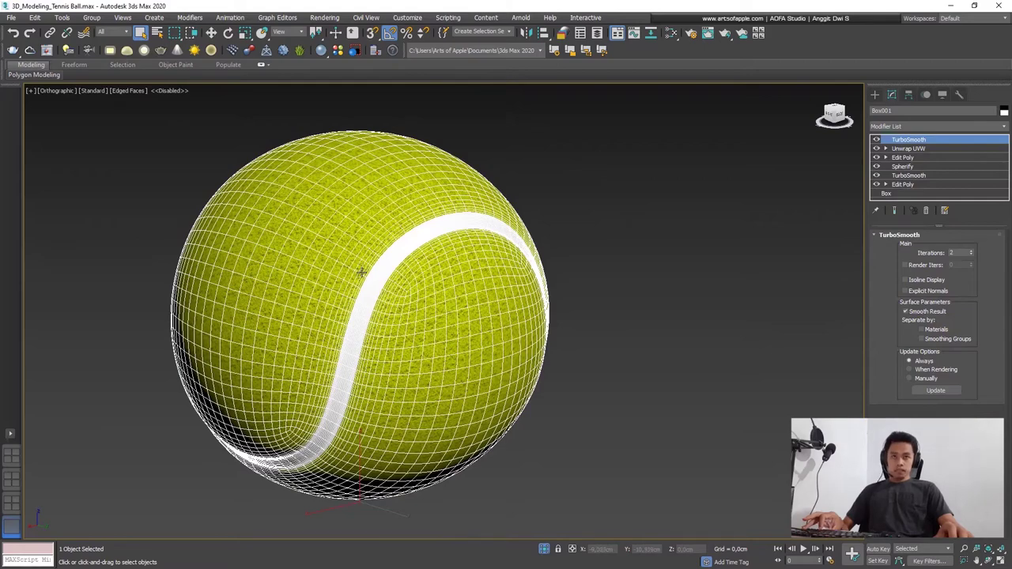
{"action": "scroll", "coordinate": [373, 272], "scroll_direction": "up", "scroll_amount": 4}
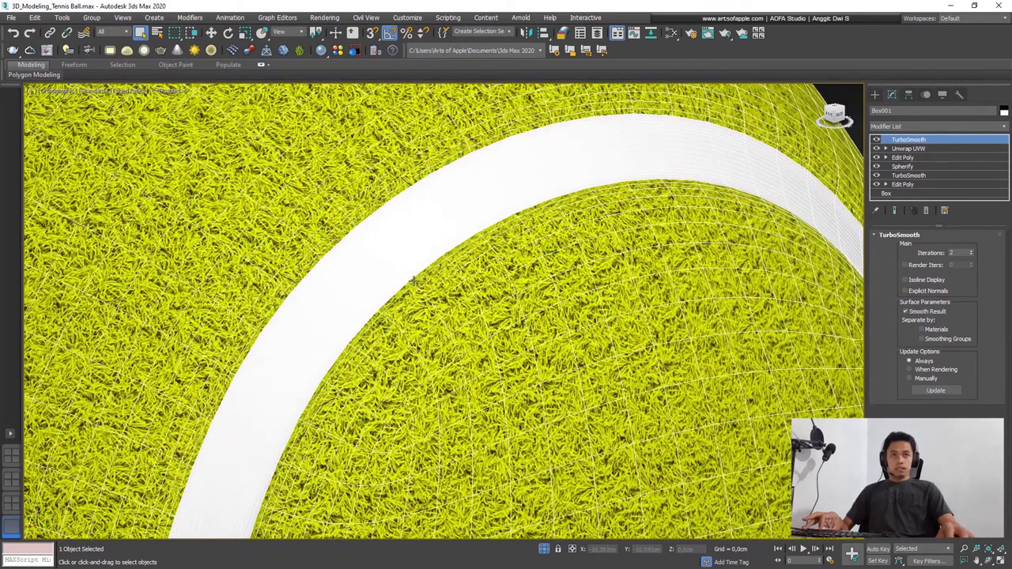
{"action": "scroll", "coordinate": [395, 276], "scroll_direction": "down", "scroll_amount": 4}
{"action": "middle_click_drag", "start_coordinate": [395, 276], "coordinate": [622, 203], "text": "alt"}
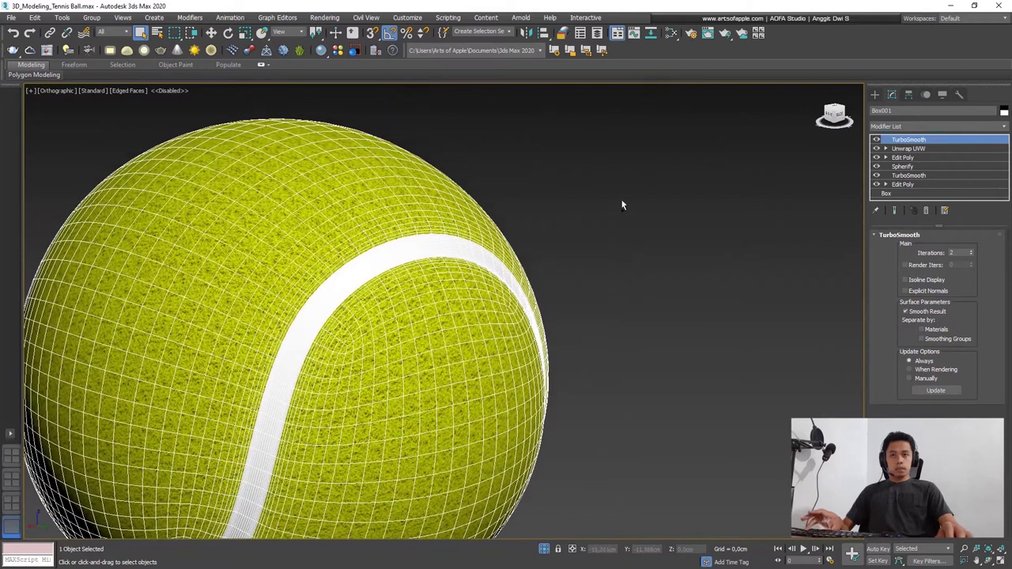
{"action": "right_click", "coordinate": [621, 203]}
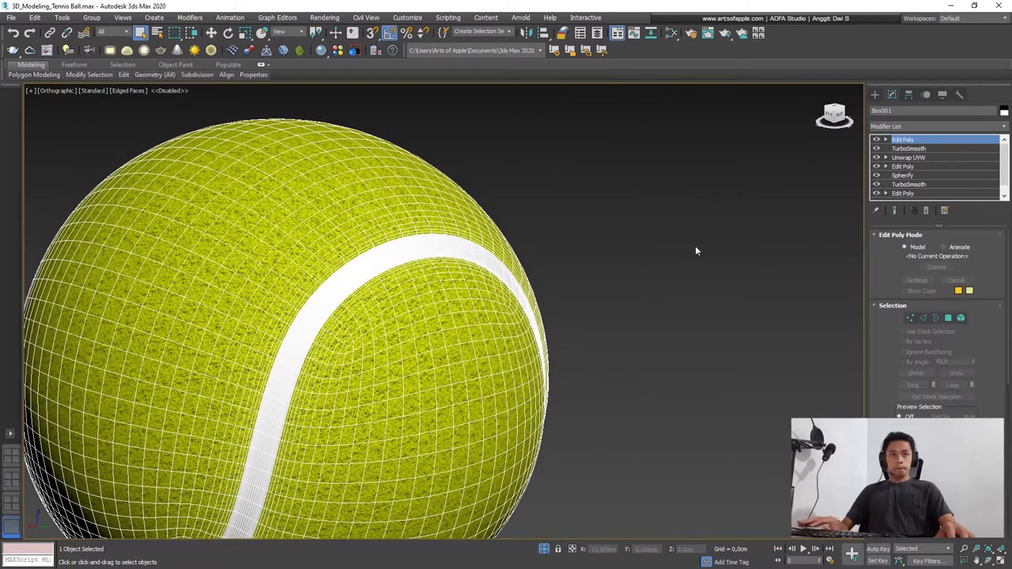
Step: Switch to Edge sub-object level and view the ball in plain wireframe with F3
{"action": "left_click", "coordinate": [923, 318]}
{"action": "scroll", "coordinate": [331, 316], "scroll_direction": "up", "scroll_amount": 5}
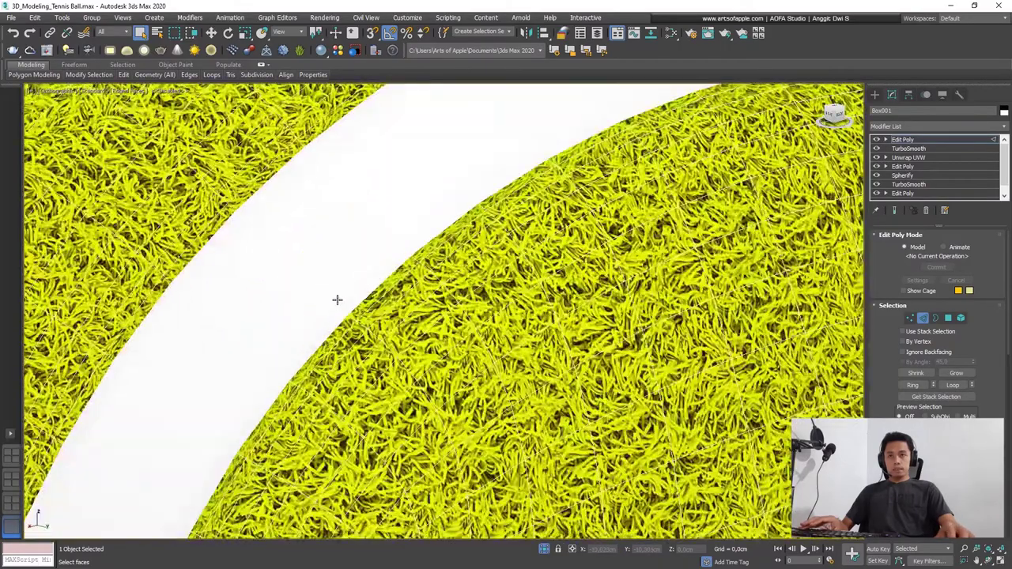
{"action": "scroll", "coordinate": [336, 298], "scroll_direction": "up", "scroll_amount": 3}
{"action": "scroll", "coordinate": [325, 298], "scroll_direction": "up", "scroll_amount": 2}
{"action": "scroll", "coordinate": [293, 305], "scroll_direction": "down", "scroll_amount": 3}
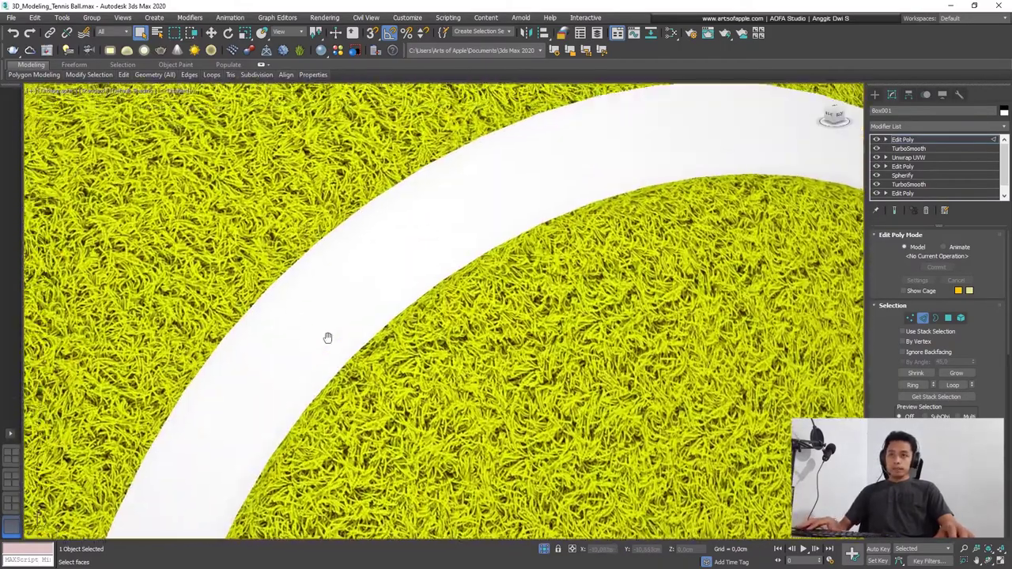
{"action": "scroll", "coordinate": [327, 337], "scroll_direction": "down", "scroll_amount": 1}
{"action": "key", "text": "F3"}
{"action": "scroll", "coordinate": [319, 305], "scroll_direction": "up", "scroll_amount": 1}
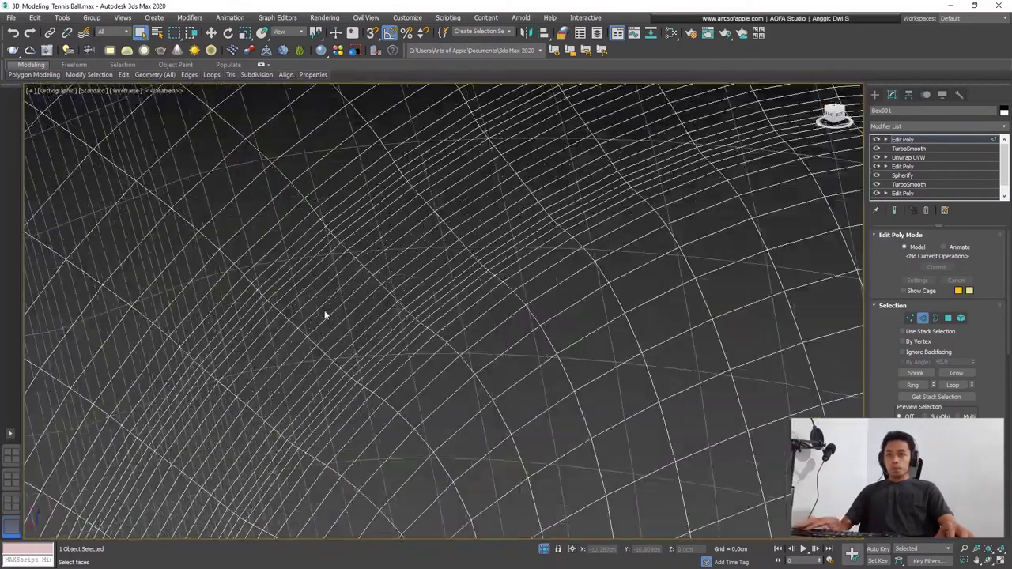
{"action": "scroll", "coordinate": [331, 313], "scroll_direction": "down", "scroll_amount": 2}
{"action": "scroll", "coordinate": [332, 313], "scroll_direction": "up", "scroll_amount": 1}
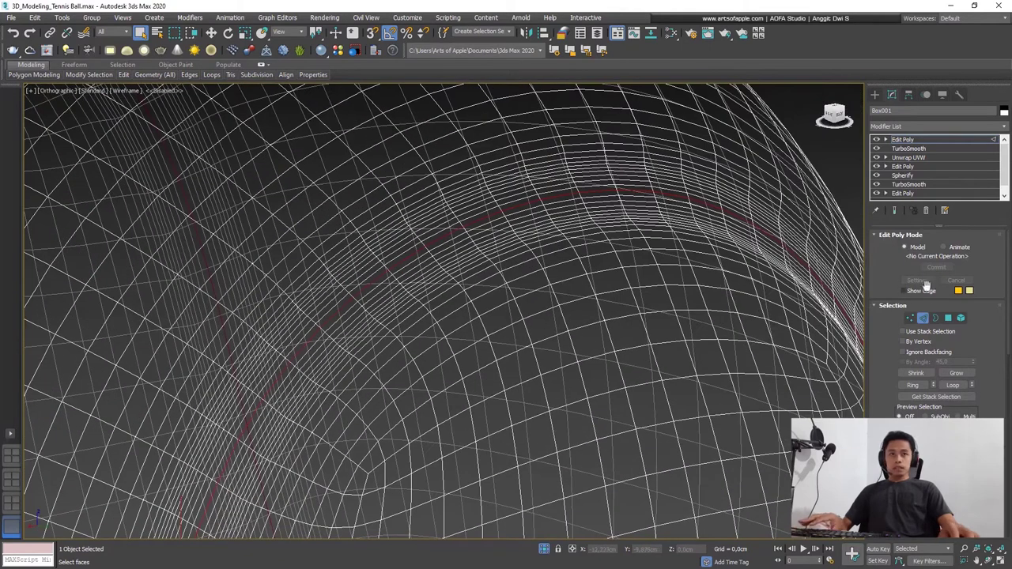
Step: At Polygon level, grow the seam face selection several rings and return to shaded view
{"action": "left_click", "coordinate": [948, 318]}
{"action": "scroll", "coordinate": [422, 316], "scroll_direction": "up", "scroll_amount": 1}
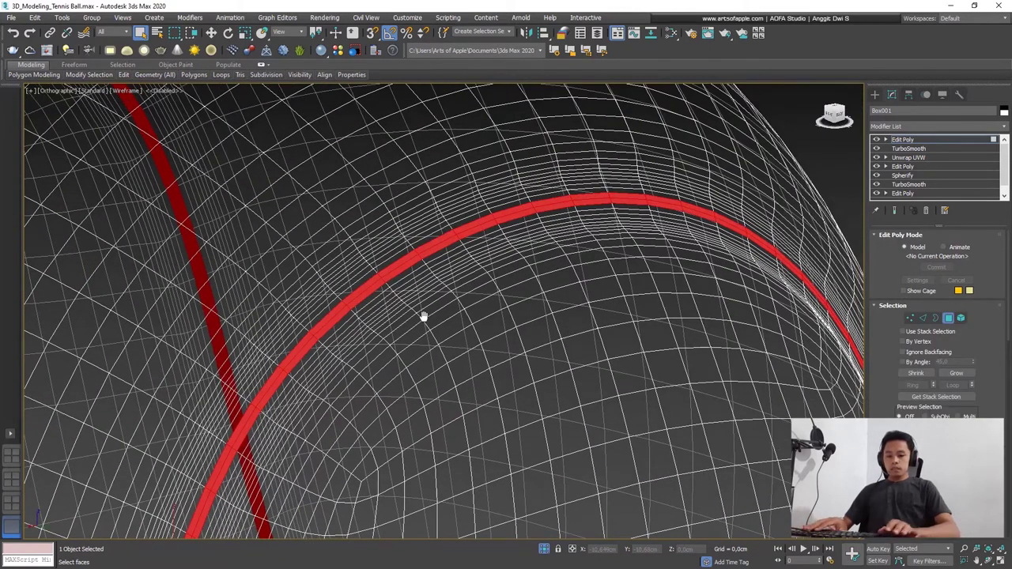
{"action": "middle_click_drag", "start_coordinate": [423, 316], "coordinate": [424, 316]}
{"action": "scroll", "coordinate": [423, 316], "scroll_direction": "up", "scroll_amount": 1}
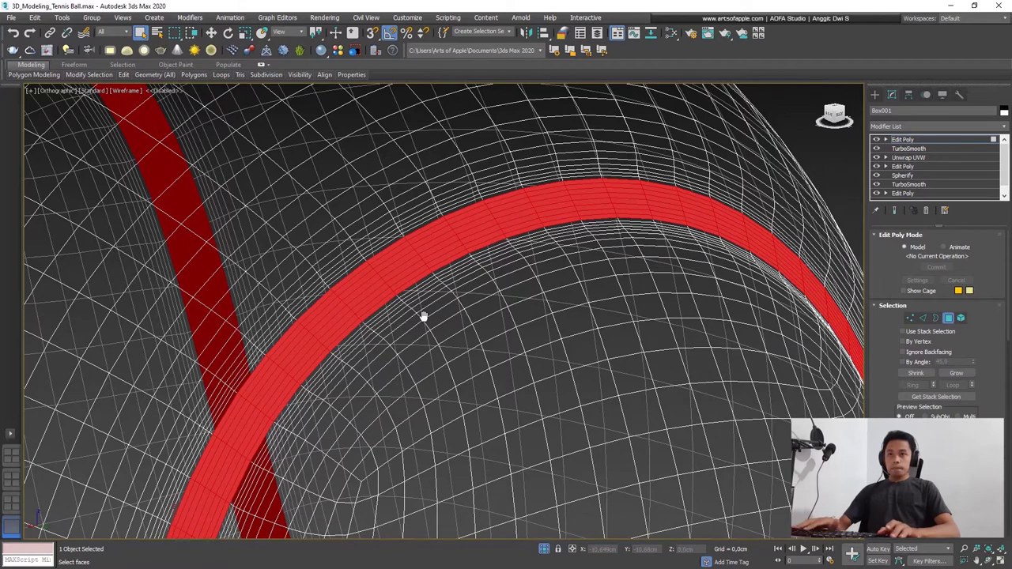
{"action": "middle_click_drag", "start_coordinate": [330, 321], "coordinate": [400, 332]}
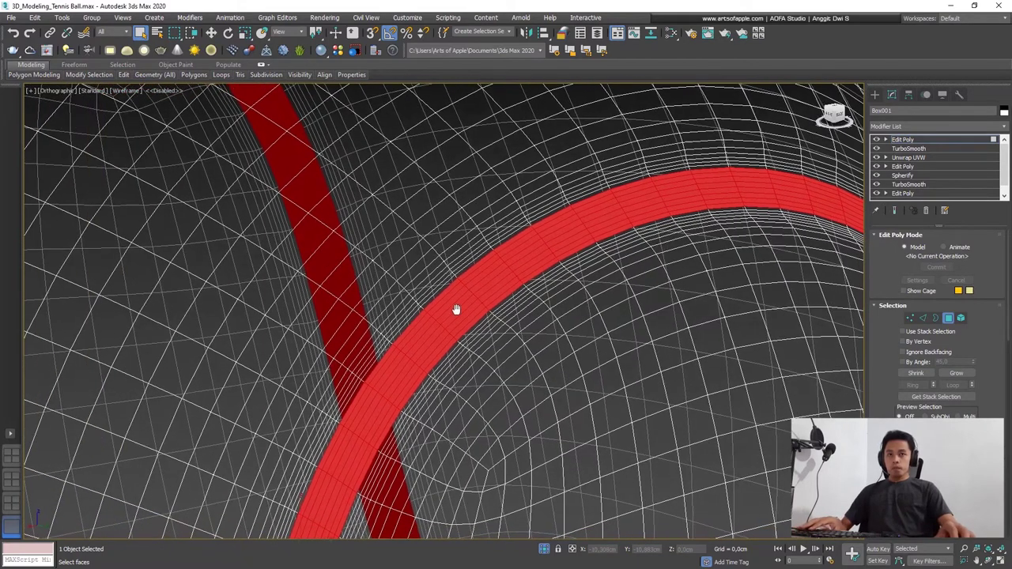
{"action": "left_click", "coordinate": [956, 374]}
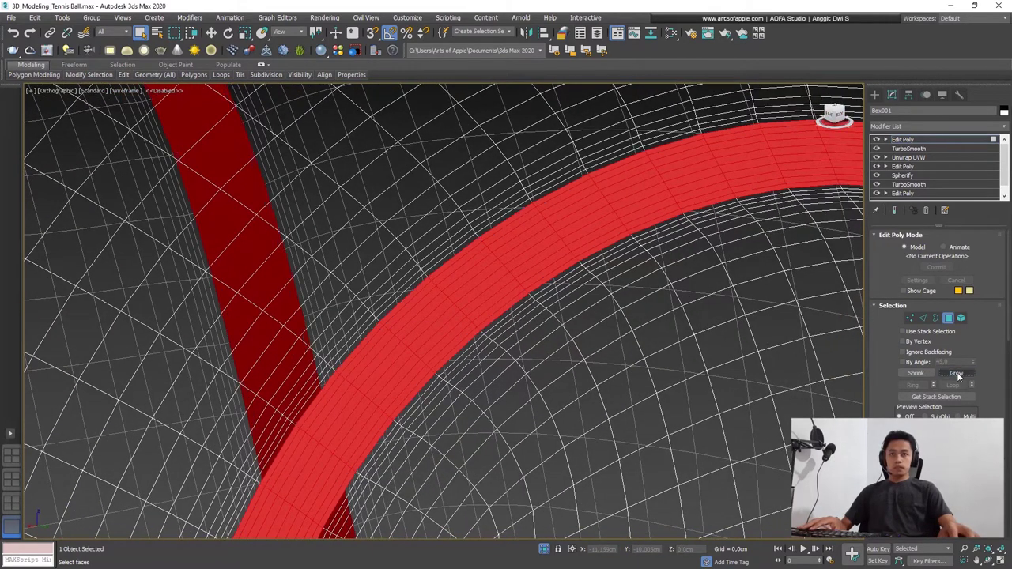
{"action": "key", "text": "F3"}
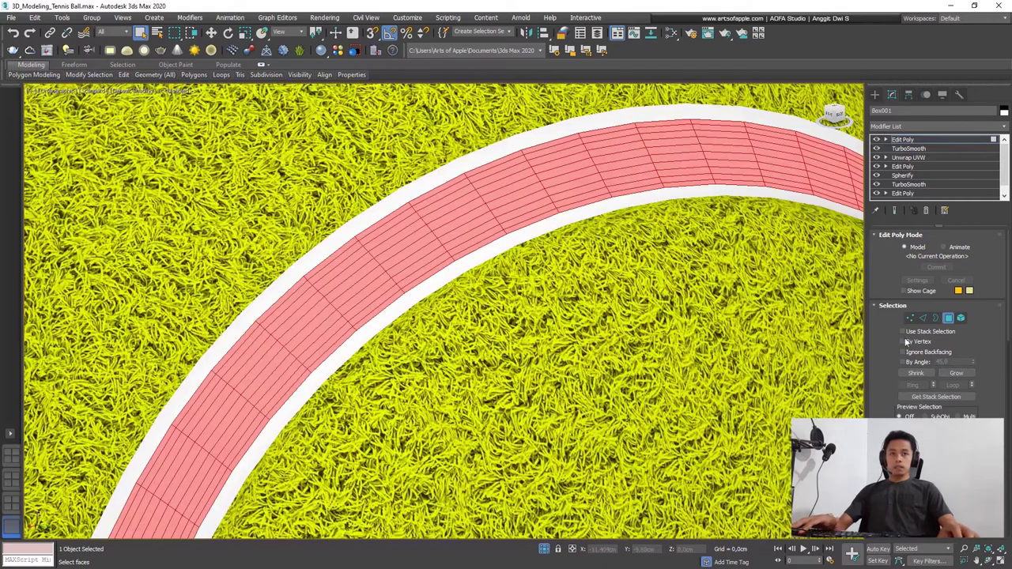
{"action": "left_click", "coordinate": [966, 378]}
{"action": "left_click", "coordinate": [967, 377]}
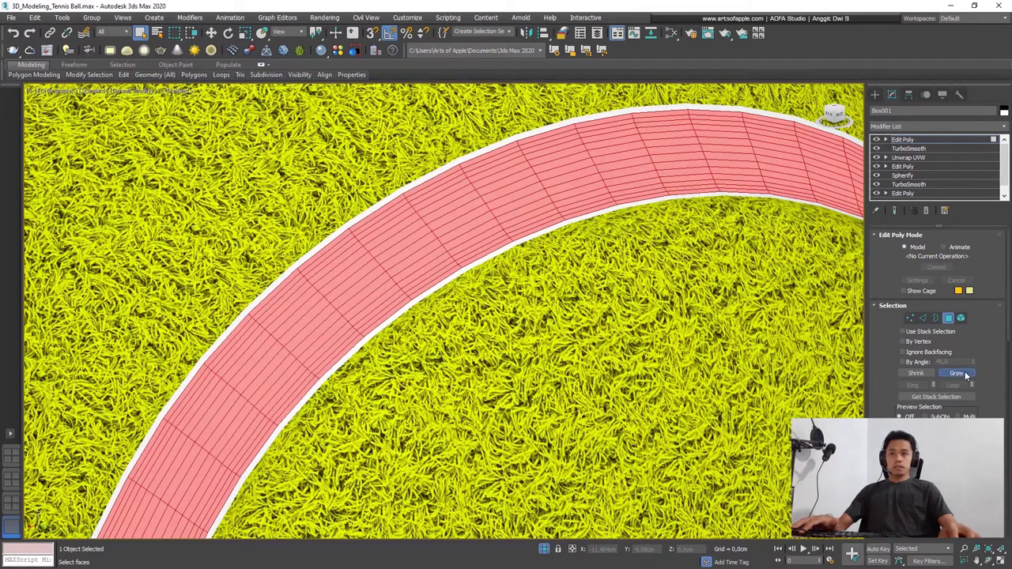
Step: Orbit and zoom out to see the whole ball, then clear the seam face selection with Ctrl+D
{"action": "scroll", "coordinate": [503, 319], "scroll_direction": "down", "scroll_amount": 10}
{"action": "mouse_move", "coordinate": [443, 301]}
{"action": "middle_mouse_down", "text": "alt"}
{"action": "mouse_move", "coordinate": [503, 319]}
{"action": "mouse_move", "coordinate": [425, 299]}
{"action": "middle_mouse_up", "text": "alt"}
{"action": "scroll", "coordinate": [446, 294], "scroll_direction": "up", "scroll_amount": 3}
{"action": "scroll", "coordinate": [439, 291], "scroll_direction": "up", "scroll_amount": 4}
{"action": "scroll", "coordinate": [985, 215], "scroll_direction": "down", "scroll_amount": 2}
{"action": "scroll", "coordinate": [985, 215], "scroll_direction": "down", "scroll_amount": 2}
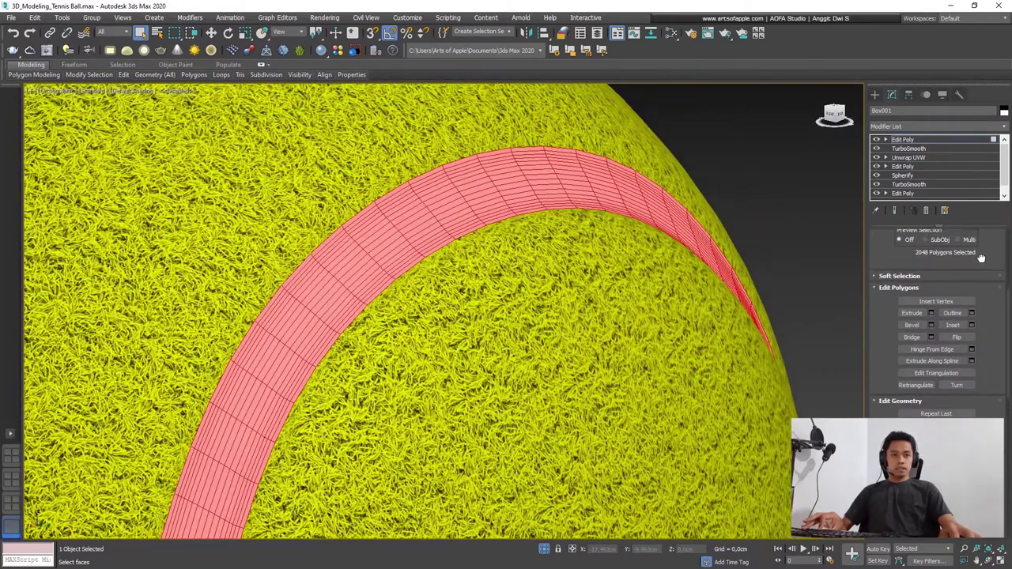
{"action": "scroll", "coordinate": [986, 215], "scroll_direction": "down", "scroll_amount": 2}
{"action": "scroll", "coordinate": [985, 215], "scroll_direction": "down", "scroll_amount": 2}
{"action": "scroll", "coordinate": [985, 215], "scroll_direction": "down", "scroll_amount": 1}
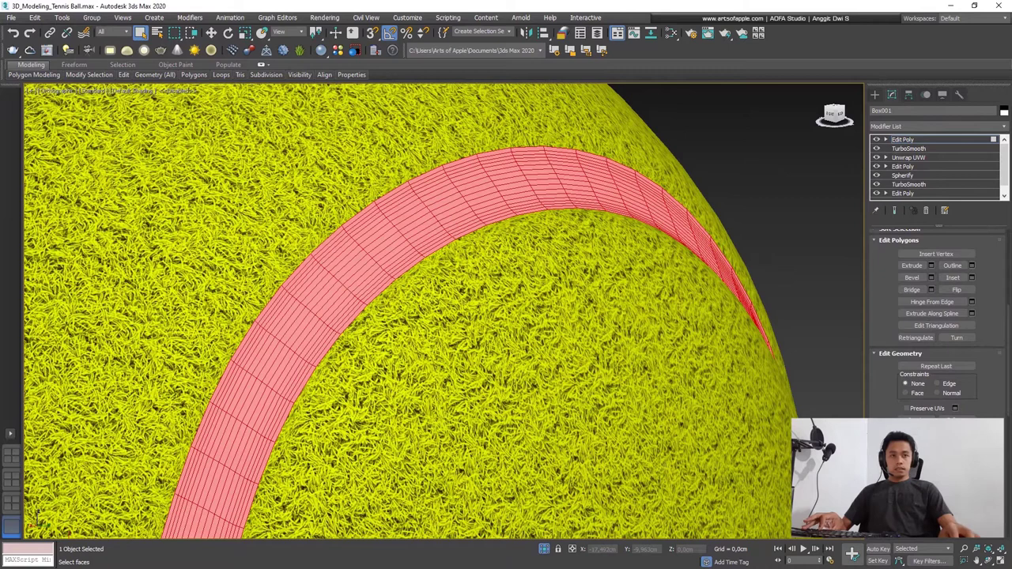
{"action": "key", "text": "ctrl+d"}
Step: Leave face editing by selecting the top Edit Poly level for the whole ball
{"action": "scroll", "coordinate": [456, 244], "scroll_direction": "down", "scroll_amount": 3}
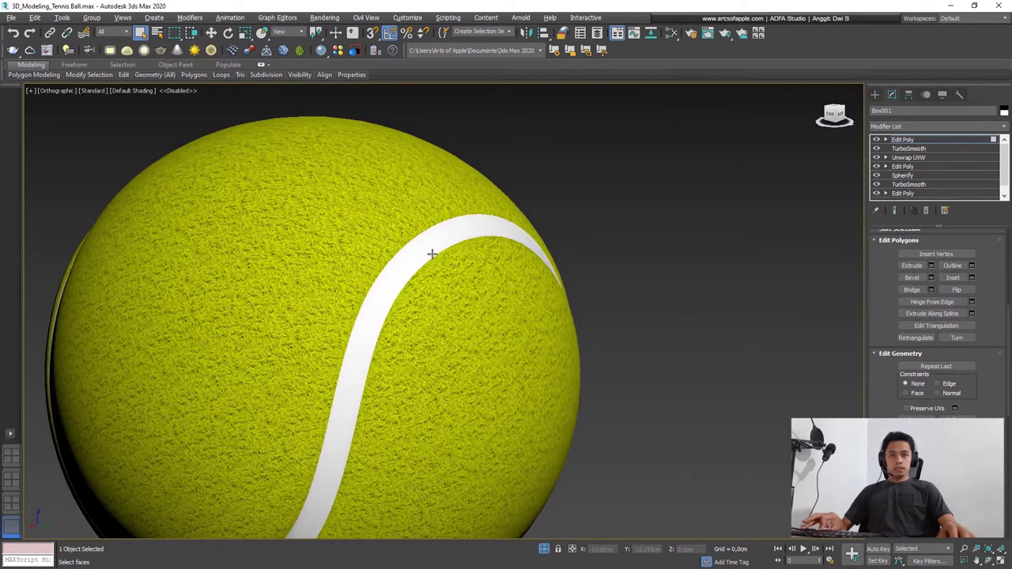
{"action": "scroll", "coordinate": [456, 244], "scroll_direction": "down", "scroll_amount": 2}
{"action": "scroll", "coordinate": [403, 240], "scroll_direction": "down", "scroll_amount": 5}
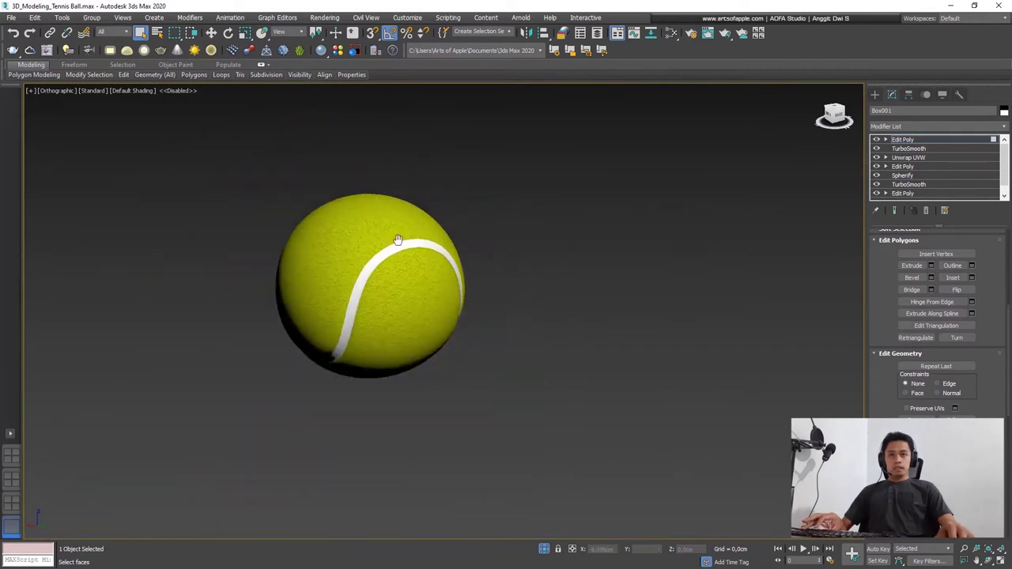
{"action": "left_click", "coordinate": [902, 140]}
{"action": "scroll", "coordinate": [365, 290], "scroll_direction": "up", "scroll_amount": 4}
{"action": "middle_click_drag", "start_coordinate": [365, 291], "coordinate": [384, 285]}
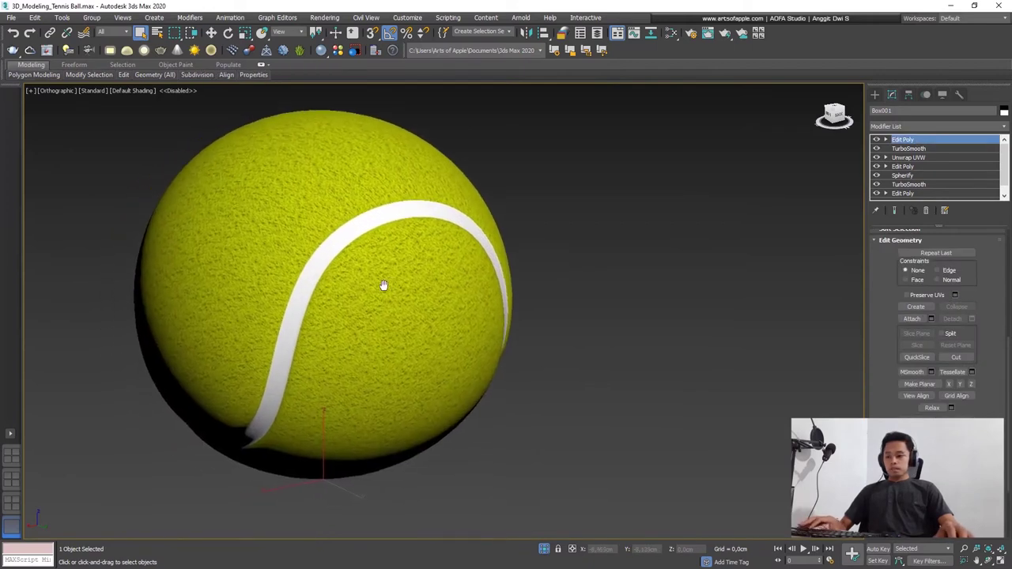
Step: Move the ball aside to reveal the separate seam strip, then undo the move
{"action": "key", "text": "w"}
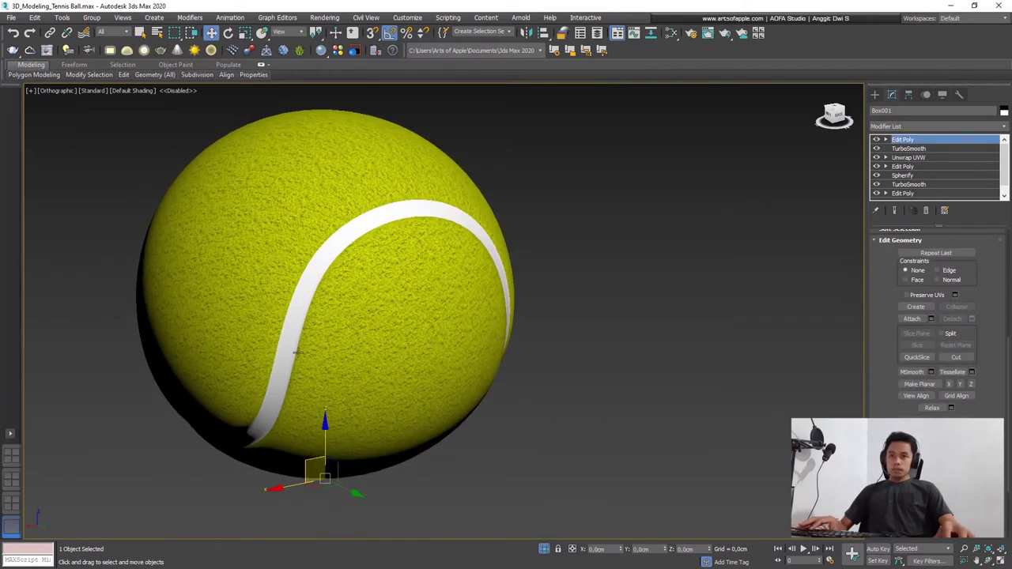
{"action": "left_click", "coordinate": [299, 364]}
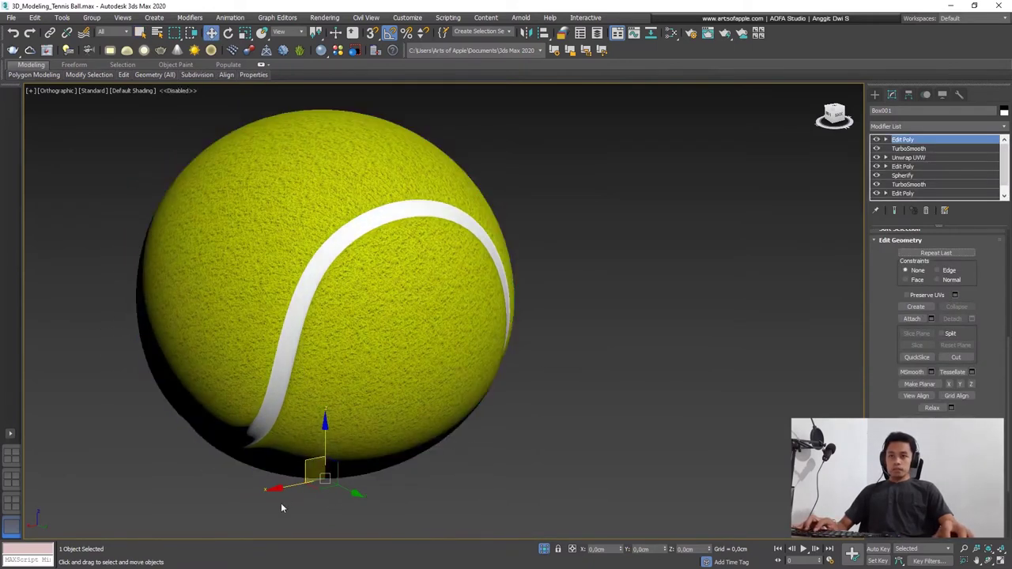
{"action": "left_click_drag", "start_coordinate": [284, 487], "coordinate": [695, 361]}
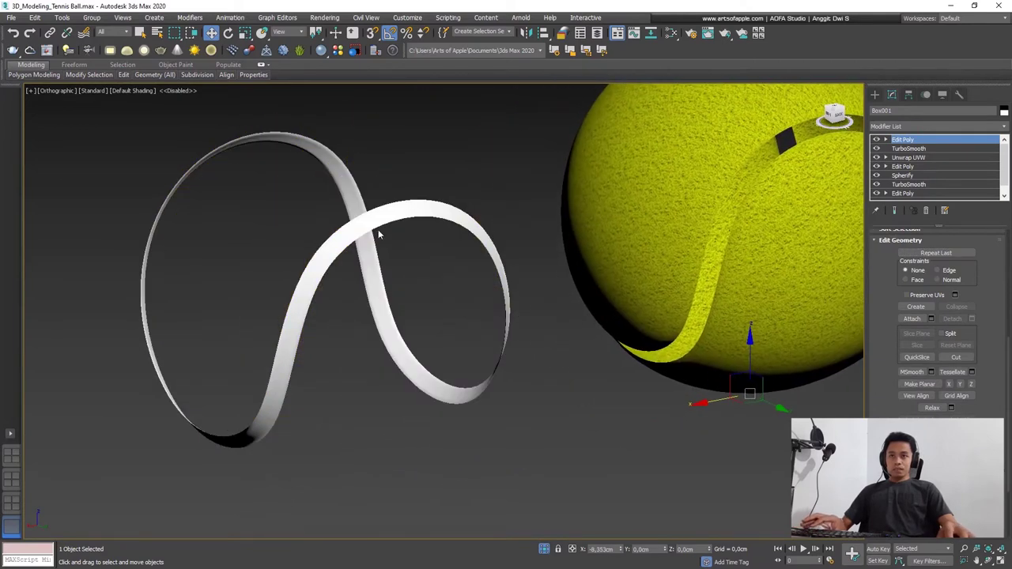
{"action": "scroll", "coordinate": [377, 225], "scroll_direction": "down", "scroll_amount": 3}
{"action": "middle_click_drag", "start_coordinate": [417, 229], "coordinate": [397, 269]}
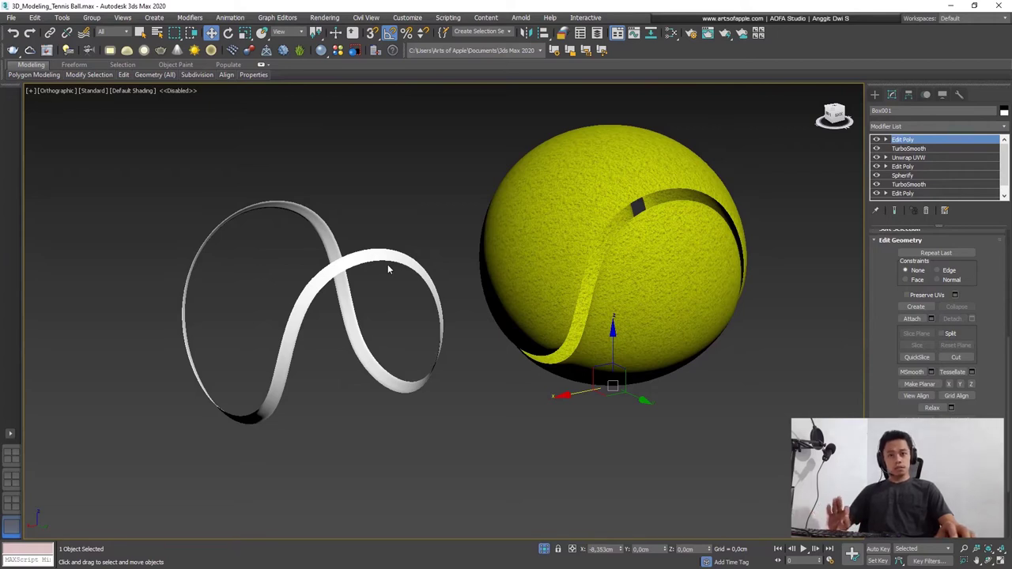
{"action": "key", "text": "ctrl+z"}
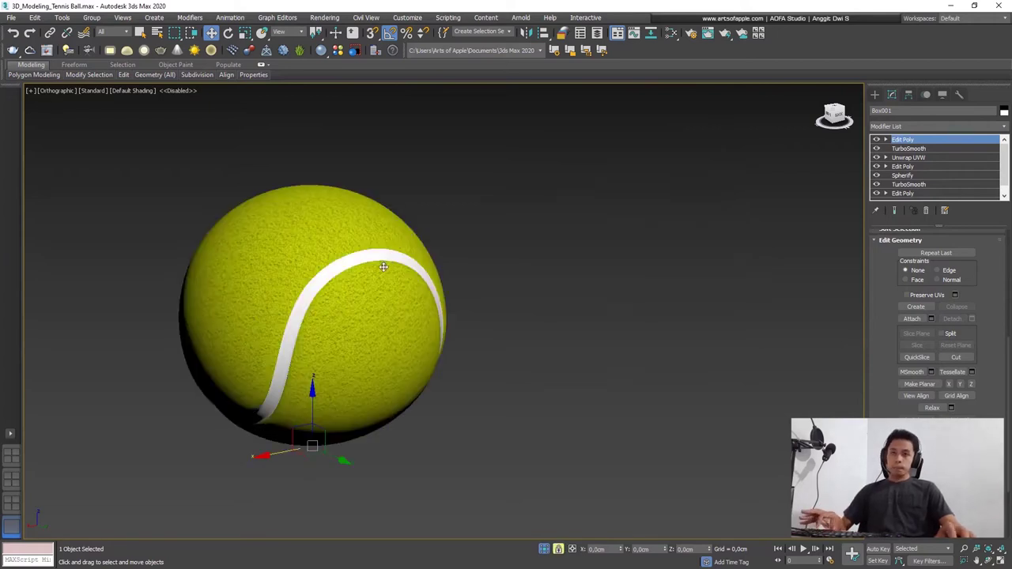
{"action": "scroll", "coordinate": [356, 294], "scroll_direction": "down", "scroll_amount": 3}
{"action": "scroll", "coordinate": [356, 295], "scroll_direction": "up", "scroll_amount": 3}
{"action": "middle_click_drag", "start_coordinate": [364, 289], "coordinate": [319, 249], "text": "alt"}
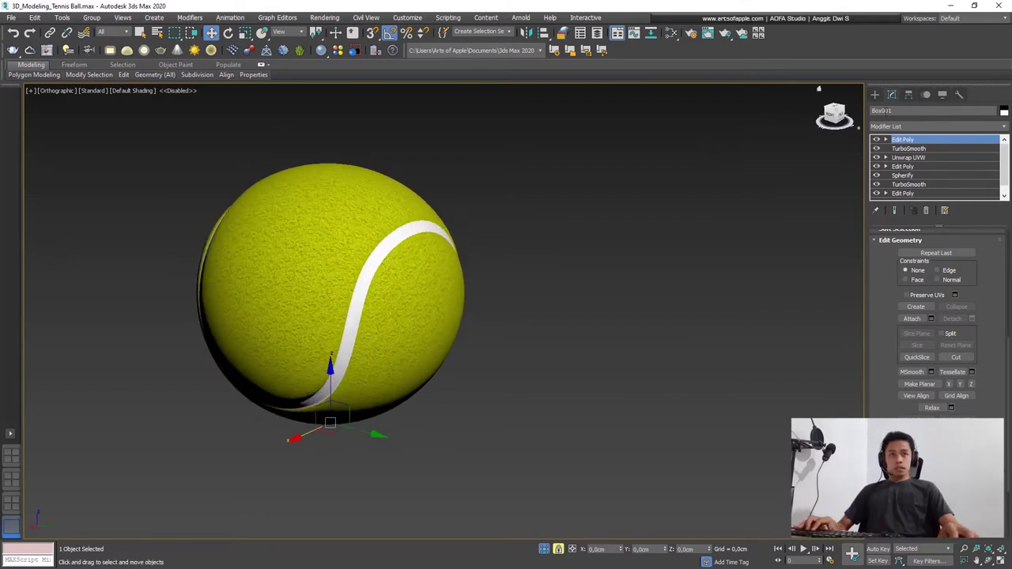
Step: Add a VRayFur object to the selected ball from the VRay geometry category
{"action": "left_click", "coordinate": [875, 94]}
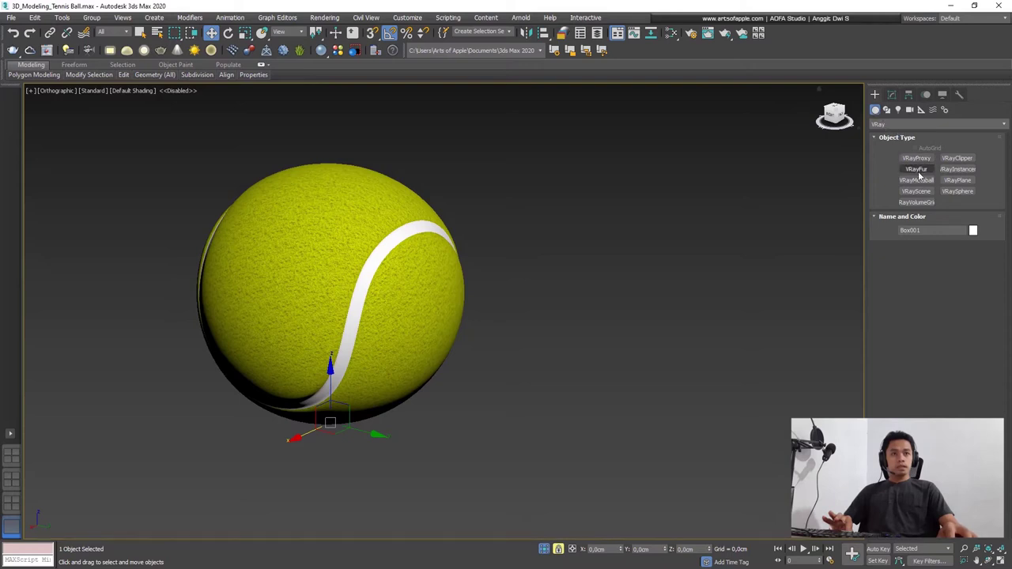
{"action": "left_click", "coordinate": [916, 125]}
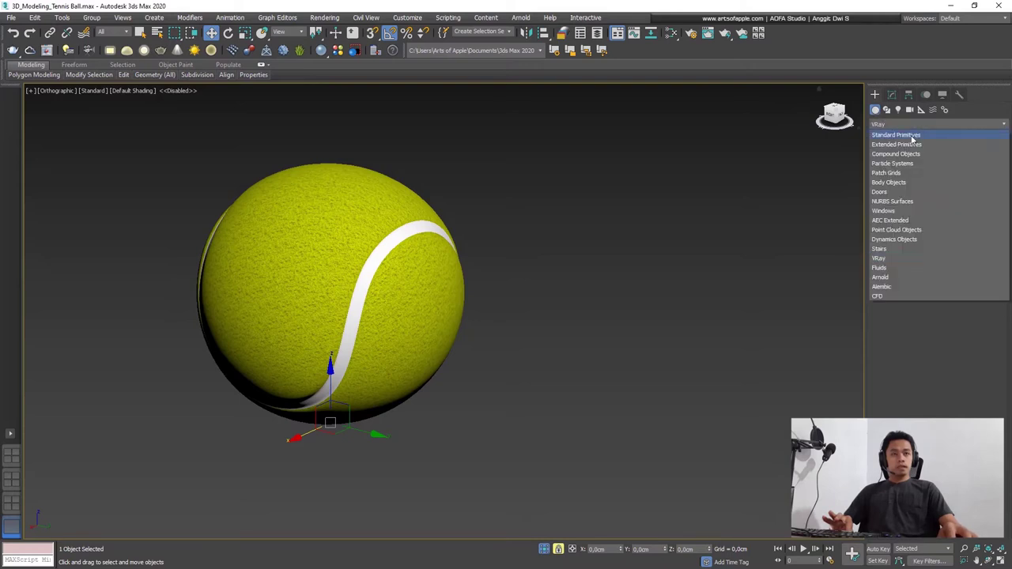
{"action": "left_click", "coordinate": [886, 259]}
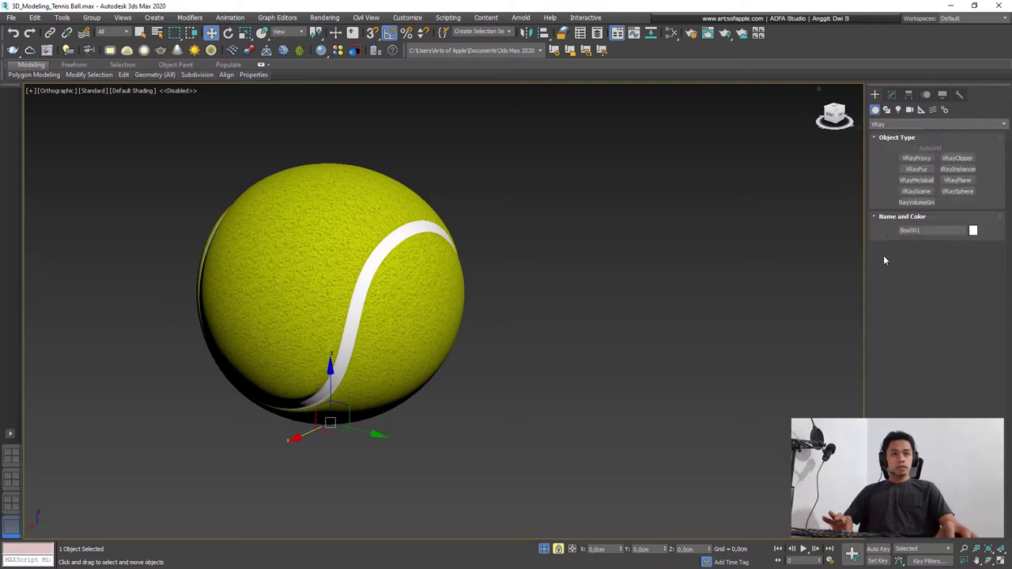
{"action": "left_click", "coordinate": [923, 171]}
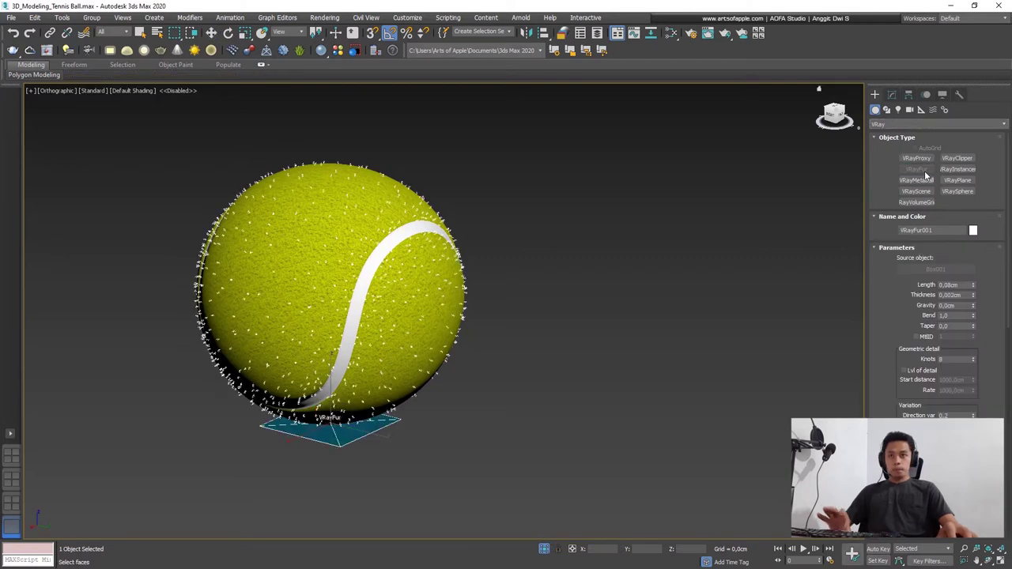
Step: Adjust a VRayFur parameter, orbit around the ball, then switch to Left view and zoom to fit
{"action": "middle_click_drag", "start_coordinate": [504, 241], "coordinate": [407, 267], "text": "alt"}
{"action": "scroll", "coordinate": [406, 267], "scroll_direction": "up", "scroll_amount": 5}
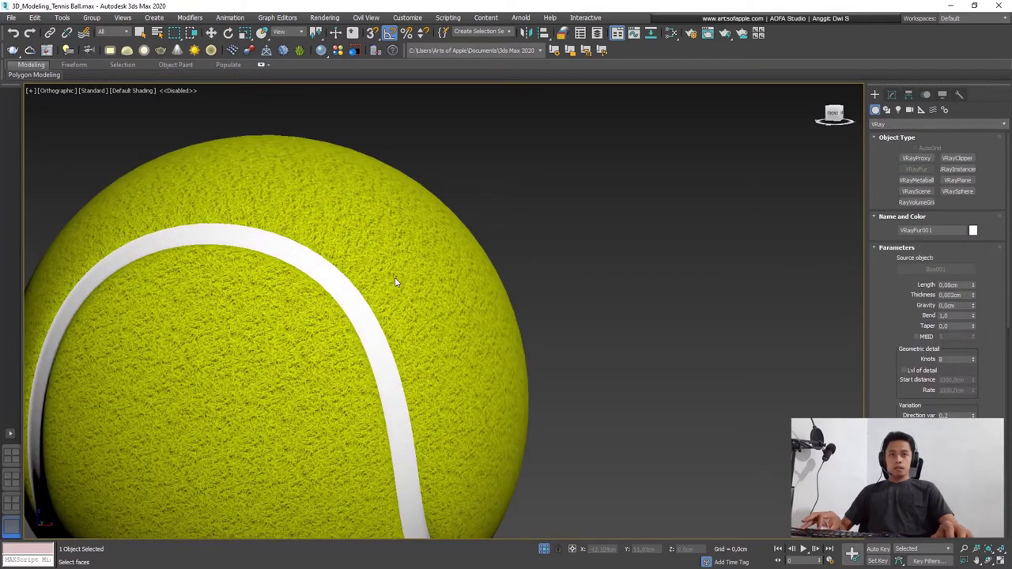
{"action": "scroll", "coordinate": [394, 277], "scroll_direction": "down", "scroll_amount": 1}
{"action": "left_click", "coordinate": [973, 288]}
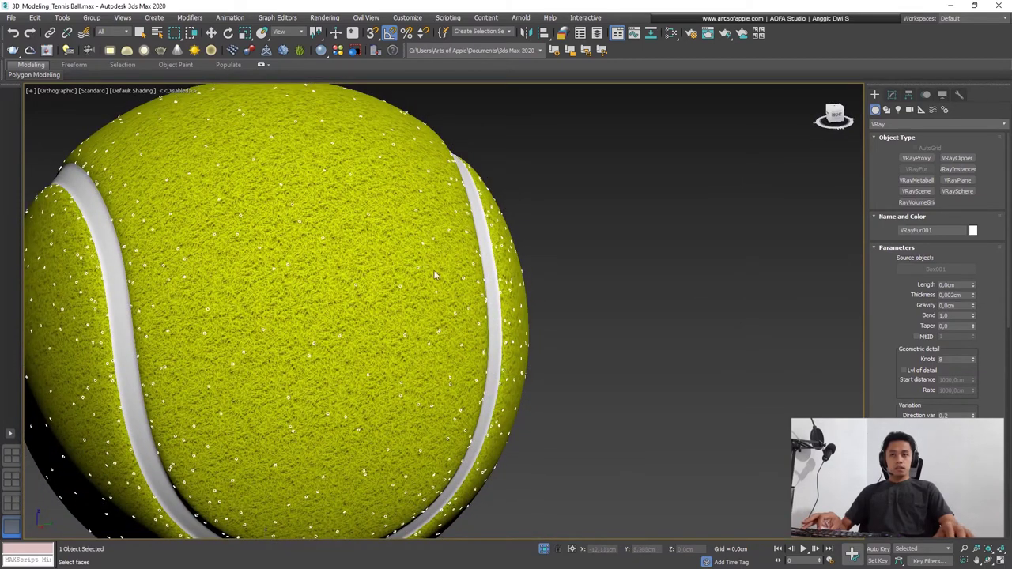
{"action": "scroll", "coordinate": [434, 274], "scroll_direction": "down", "scroll_amount": 5}
{"action": "mouse_move", "coordinate": [333, 259]}
{"action": "middle_mouse_down", "text": "alt"}
{"action": "mouse_move", "coordinate": [385, 293]}
{"action": "mouse_move", "coordinate": [829, 255]}
{"action": "middle_mouse_up", "text": "alt"}
{"action": "scroll", "coordinate": [386, 293], "scroll_direction": "up", "scroll_amount": 5}
{"action": "scroll", "coordinate": [347, 263], "scroll_direction": "up", "scroll_amount": 2}
{"action": "mouse_move", "coordinate": [805, 300]}
{"action": "middle_mouse_down", "text": "alt"}
{"action": "mouse_move", "coordinate": [328, 294]}
{"action": "mouse_move", "coordinate": [379, 258]}
{"action": "mouse_move", "coordinate": [382, 317]}
{"action": "mouse_move", "coordinate": [379, 294]}
{"action": "middle_mouse_up", "text": "alt"}
{"action": "scroll", "coordinate": [382, 317], "scroll_direction": "down", "scroll_amount": 4}
{"action": "key", "text": "l"}
{"action": "key", "text": "z"}
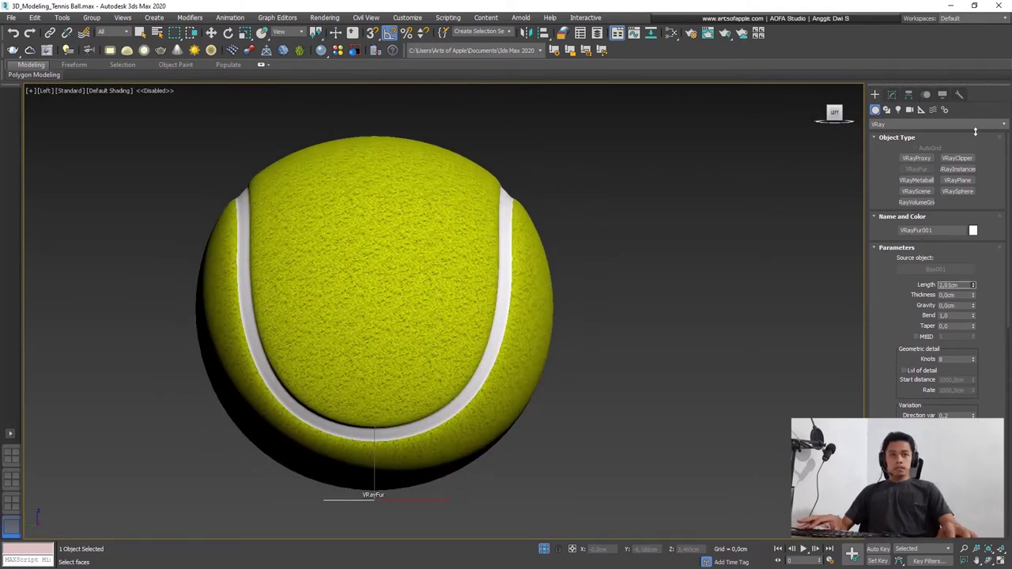
Step: Set fur Length to 3.02cm and Thickness to 1.1cm, then refit the Left view
{"action": "left_click_drag", "start_coordinate": [975, 132], "coordinate": [975, 118]}
{"action": "left_click_drag", "start_coordinate": [974, 297], "coordinate": [973, 261]}
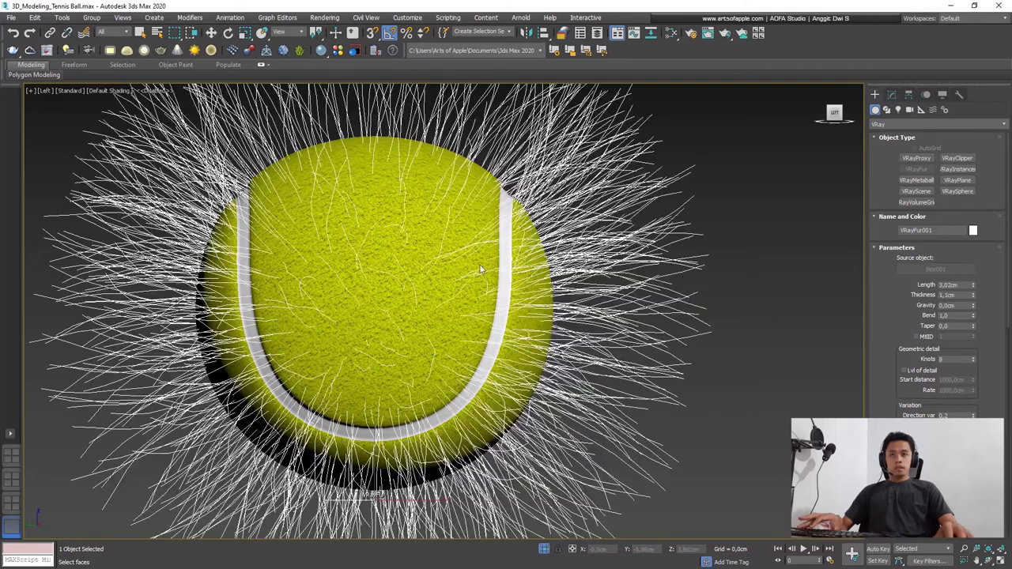
{"action": "scroll", "coordinate": [480, 268], "scroll_direction": "down", "scroll_amount": 4}
{"action": "middle_click_drag", "start_coordinate": [479, 269], "coordinate": [414, 275], "text": "alt"}
{"action": "scroll", "coordinate": [414, 275], "scroll_direction": "up", "scroll_amount": 1}
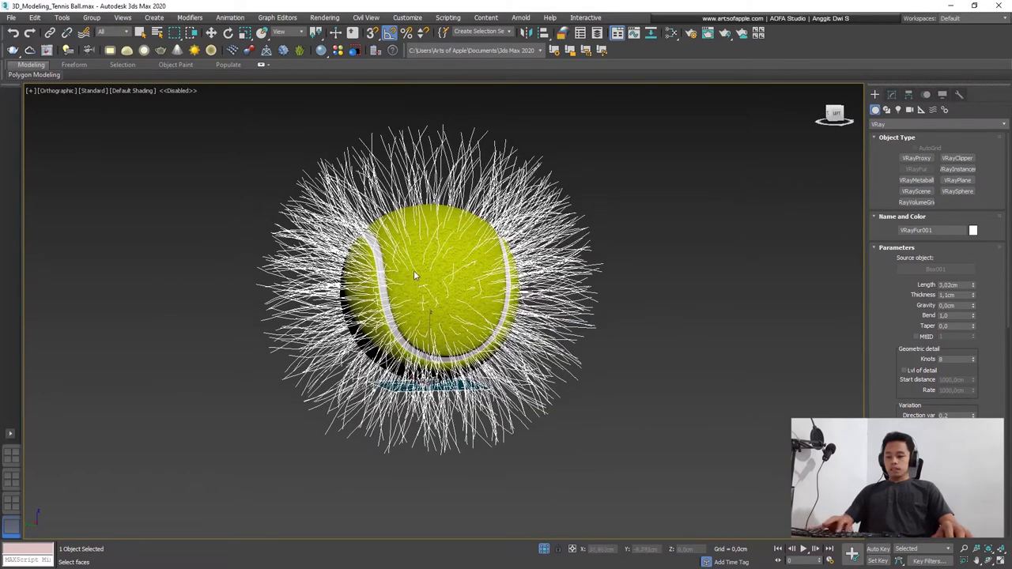
{"action": "key", "text": "l"}
{"action": "key", "text": "z"}
Step: Review the Variation and Distribution settings, resetting the direction variation spinner
{"action": "middle_click_drag", "start_coordinate": [442, 296], "coordinate": [455, 287]}
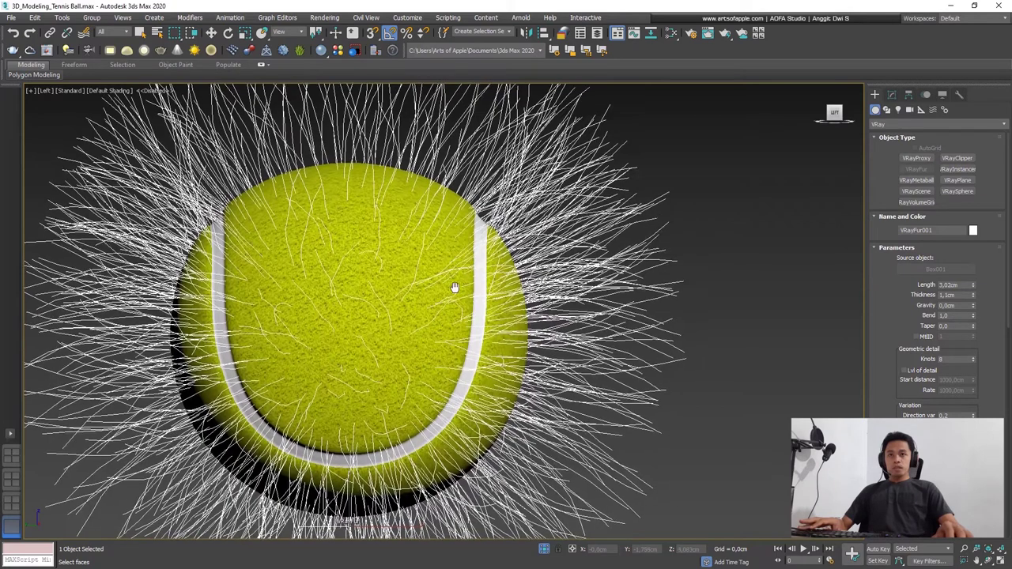
{"action": "scroll", "coordinate": [975, 401], "scroll_direction": "down", "scroll_amount": 2}
{"action": "scroll", "coordinate": [961, 413], "scroll_direction": "down", "scroll_amount": 2}
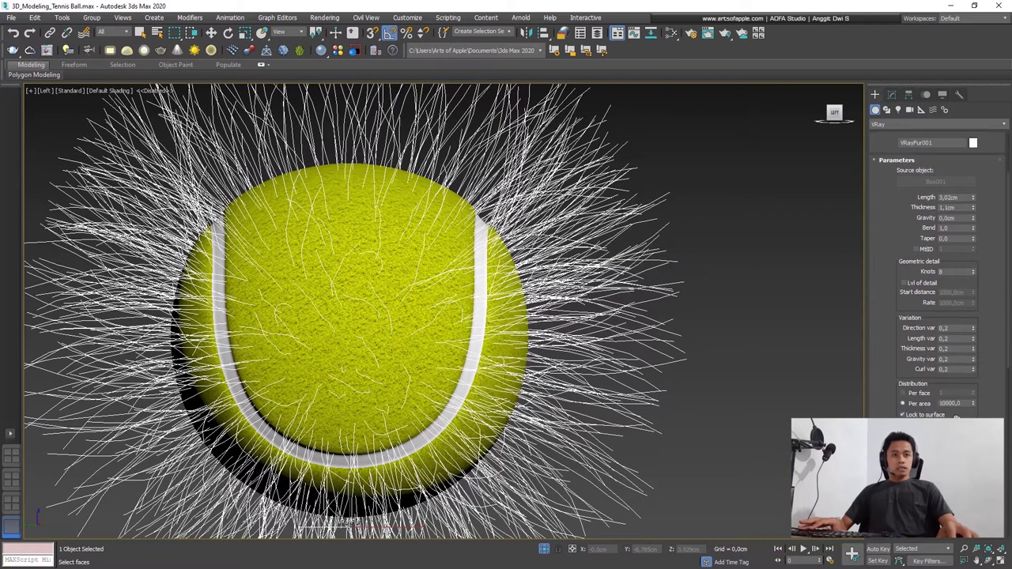
{"action": "scroll", "coordinate": [439, 328], "scroll_direction": "down", "scroll_amount": 3}
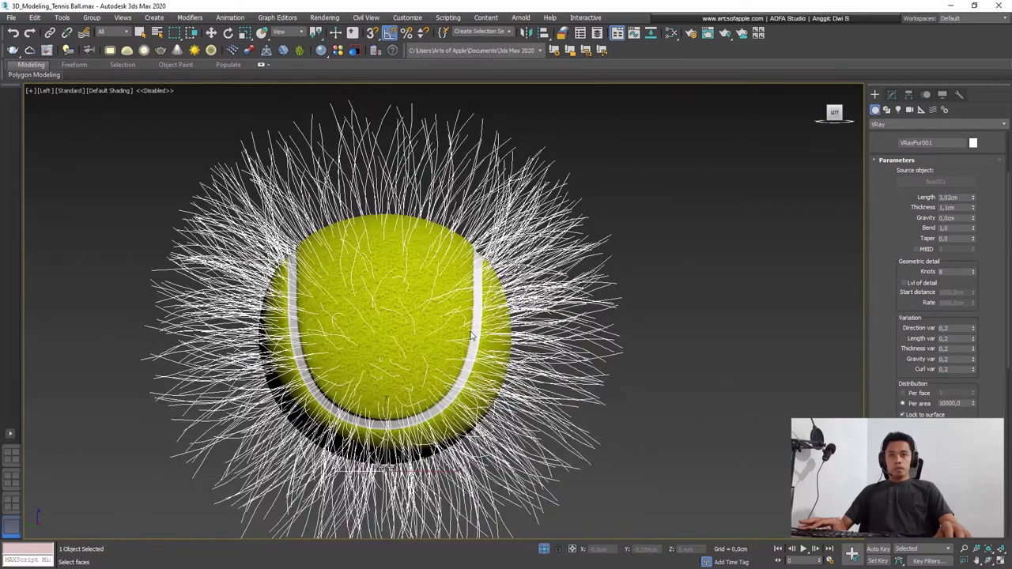
{"action": "scroll", "coordinate": [467, 301], "scroll_direction": "up", "scroll_amount": 3}
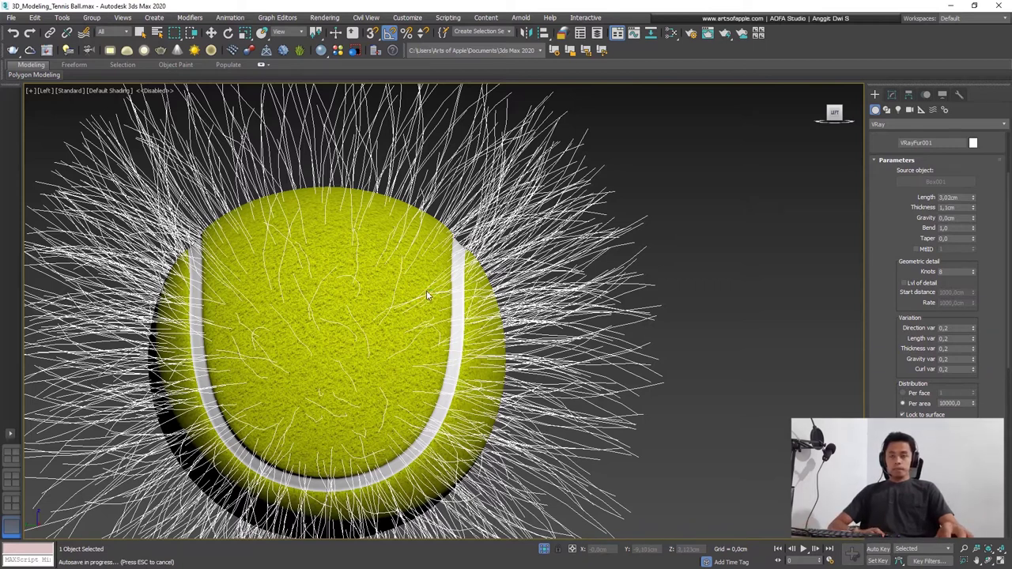
{"action": "scroll", "coordinate": [985, 286], "scroll_direction": "down", "scroll_amount": 3}
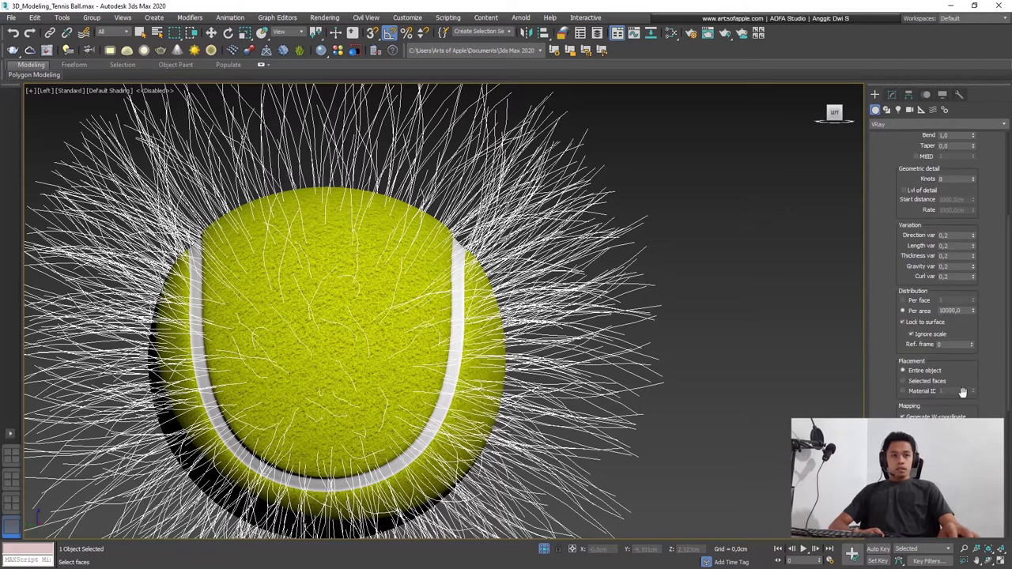
{"action": "scroll", "coordinate": [988, 235], "scroll_direction": "up", "scroll_amount": 2}
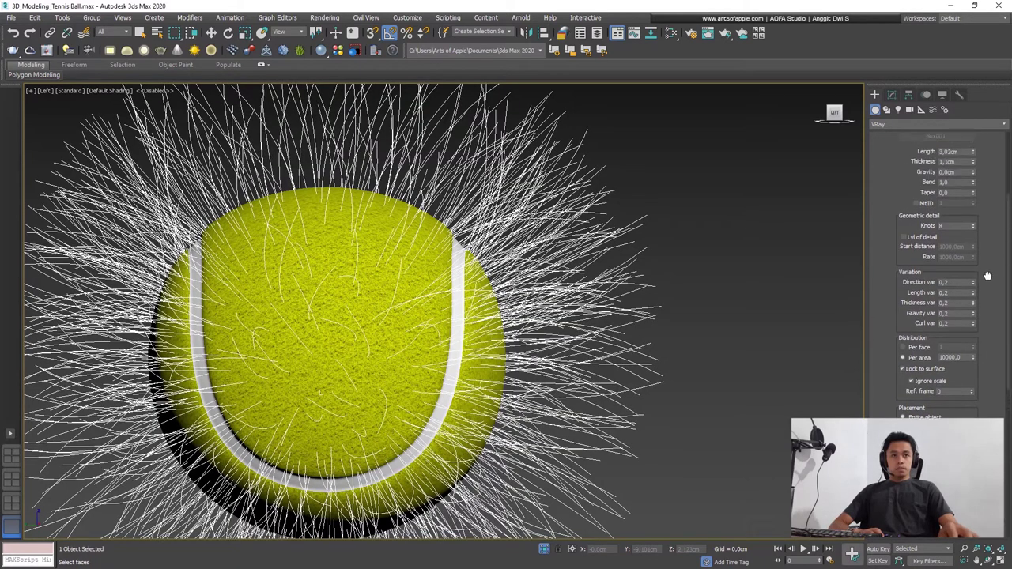
{"action": "scroll", "coordinate": [986, 261], "scroll_direction": "up", "scroll_amount": 2}
{"action": "scroll", "coordinate": [984, 293], "scroll_direction": "up", "scroll_amount": 2}
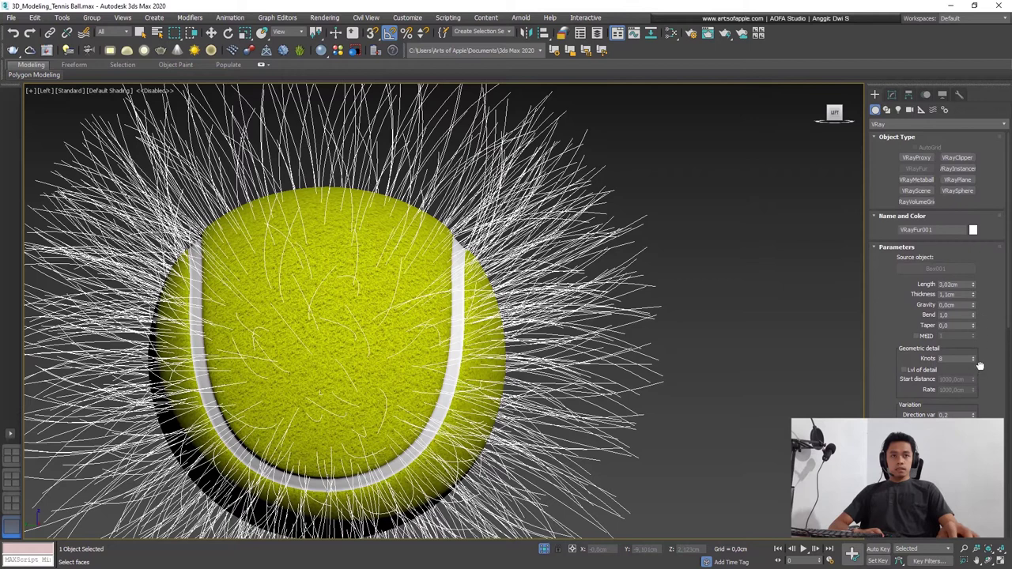
{"action": "scroll", "coordinate": [979, 365], "scroll_direction": "down", "scroll_amount": 5}
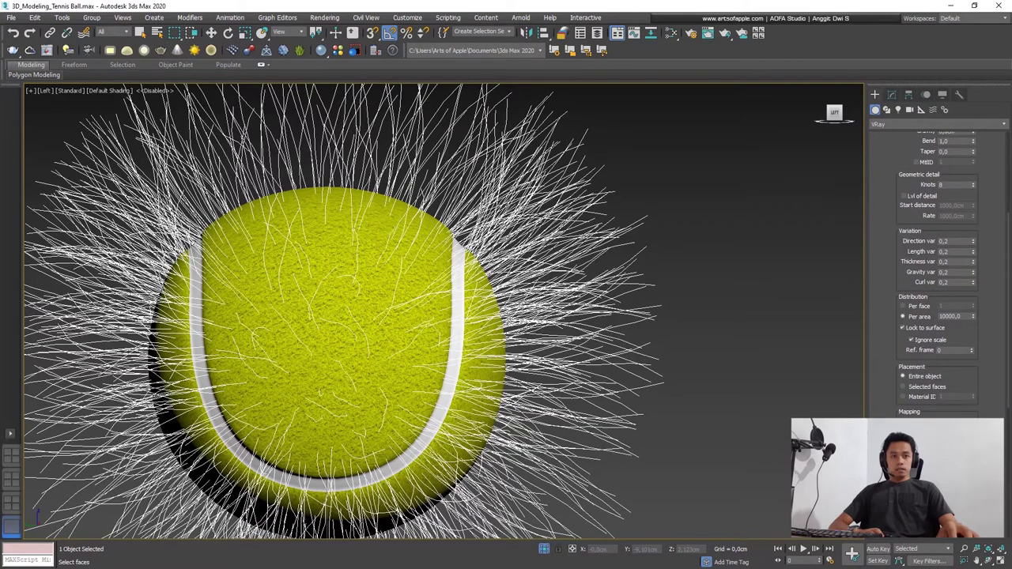
{"action": "right_click", "coordinate": [972, 240]}
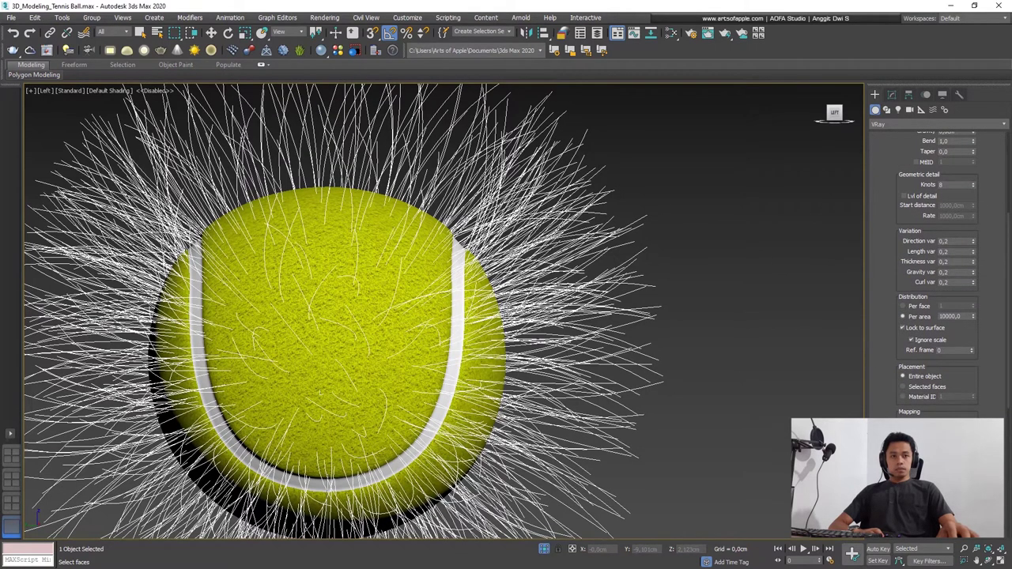
{"action": "scroll", "coordinate": [998, 259], "scroll_direction": "up", "scroll_amount": 5}
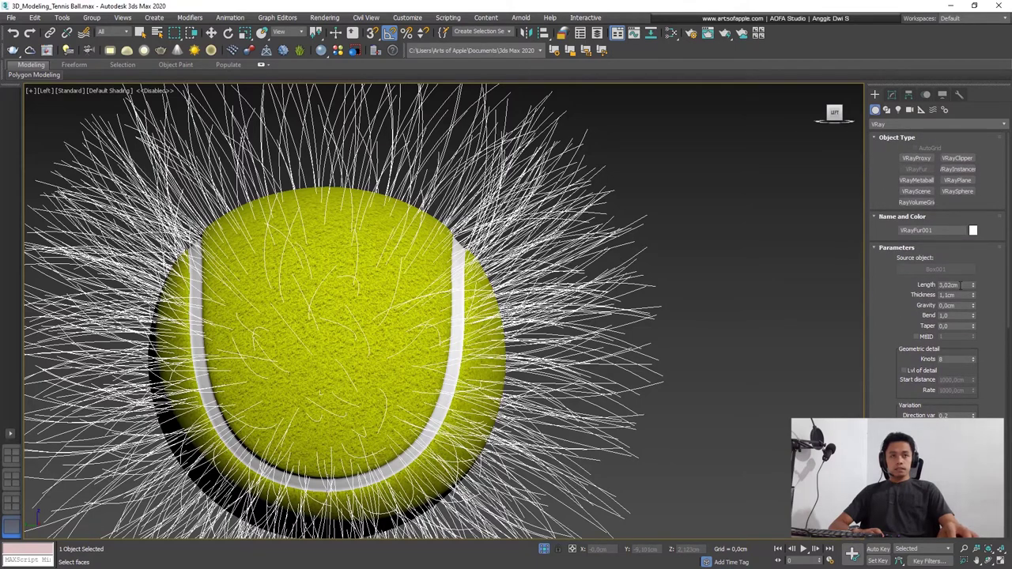
{"action": "scroll", "coordinate": [351, 324], "scroll_direction": "down", "scroll_amount": 3}
Step: Lengthen the VRayFur strands step by step to 0.08cm
{"action": "mouse_move", "coordinate": [362, 351]}
{"action": "middle_mouse_down", "text": "alt"}
{"action": "mouse_move", "coordinate": [388, 332]}
{"action": "mouse_move", "coordinate": [559, 289]}
{"action": "middle_mouse_up", "text": "alt"}
{"action": "scroll", "coordinate": [401, 308], "scroll_direction": "up", "scroll_amount": 6}
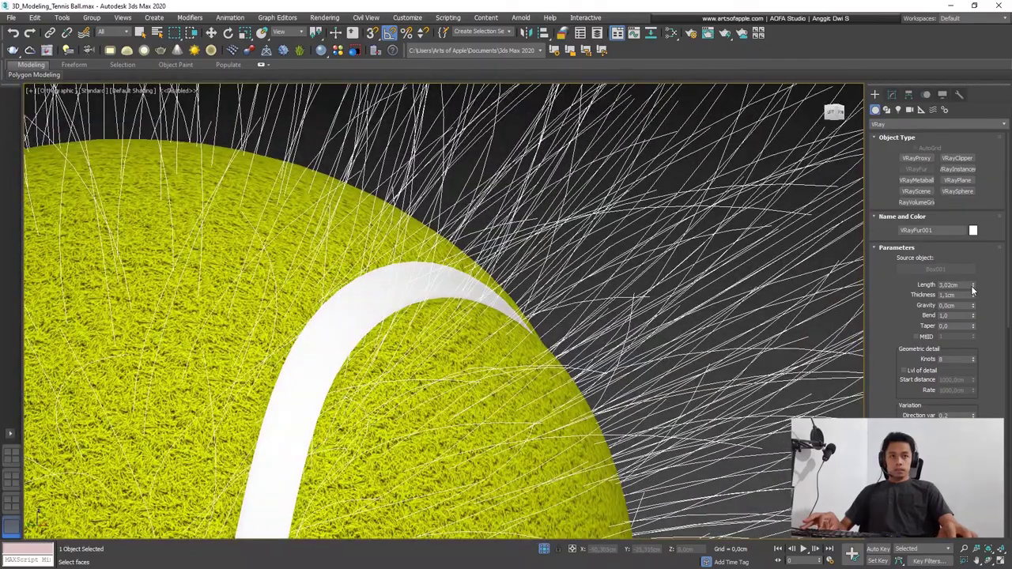
{"action": "left_click_drag", "start_coordinate": [972, 288], "coordinate": [967, 339]}
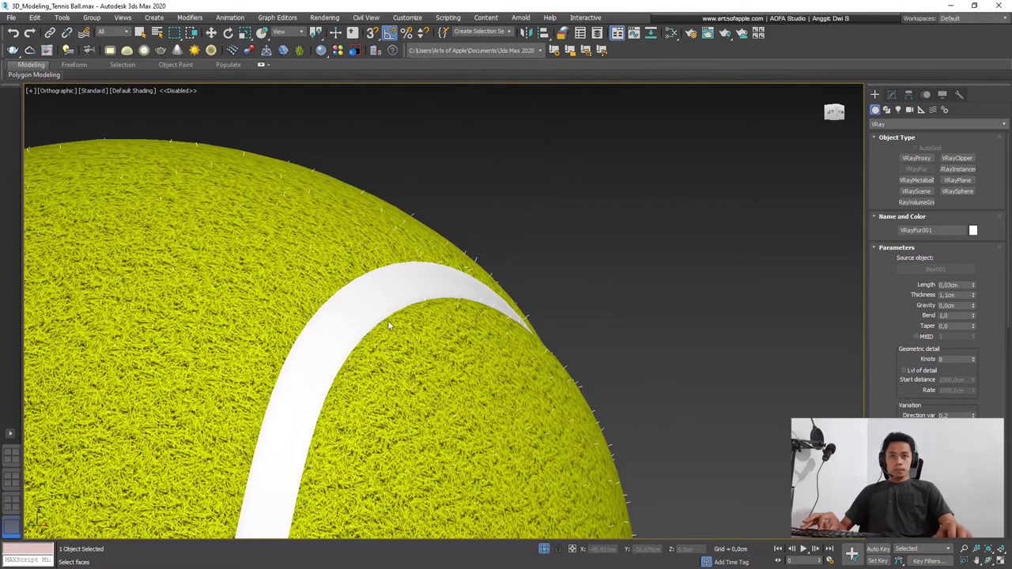
{"action": "scroll", "coordinate": [388, 320], "scroll_direction": "up", "scroll_amount": 3}
{"action": "scroll", "coordinate": [496, 293], "scroll_direction": "up", "scroll_amount": 2}
{"action": "scroll", "coordinate": [574, 350], "scroll_direction": "up", "scroll_amount": 2}
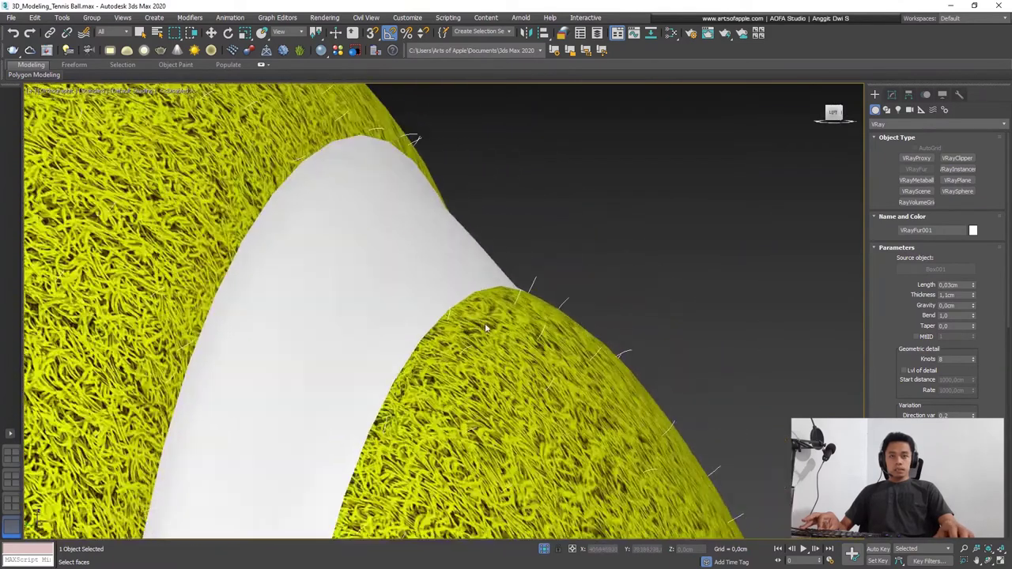
{"action": "scroll", "coordinate": [499, 316], "scroll_direction": "up", "scroll_amount": 1}
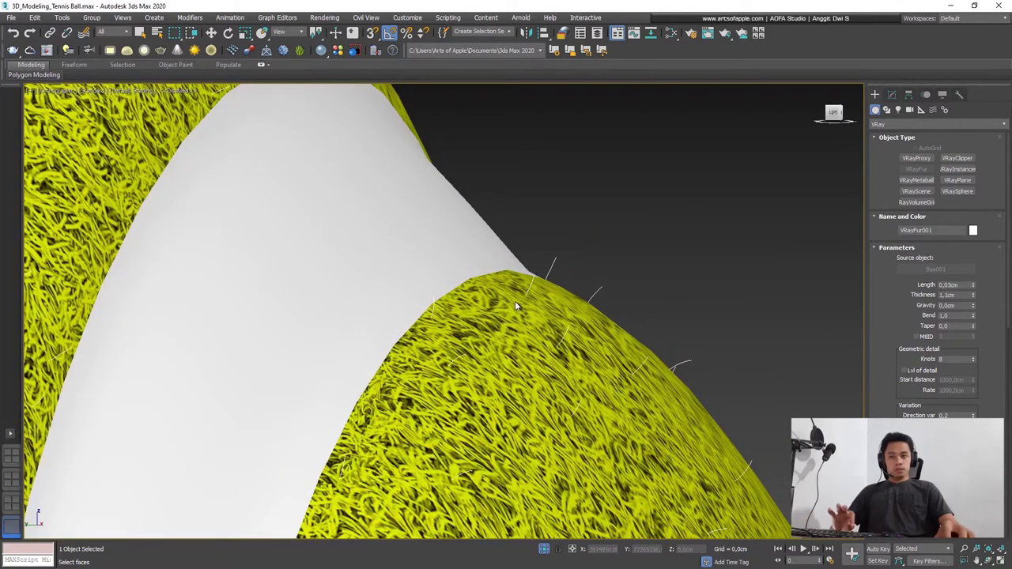
{"action": "left_click", "coordinate": [973, 285]}
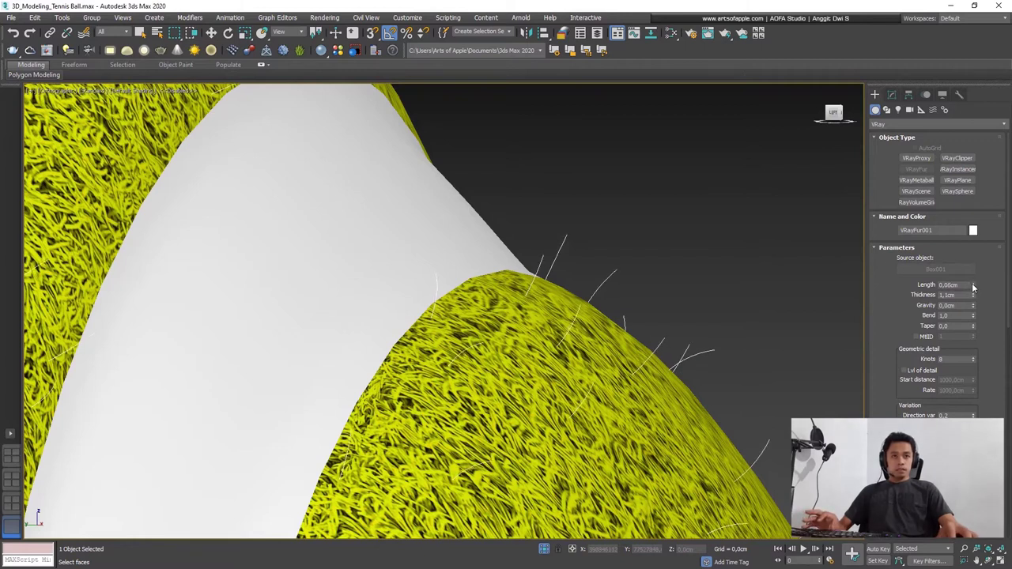
{"action": "left_click", "coordinate": [974, 285]}
{"action": "left_click", "coordinate": [973, 285]}
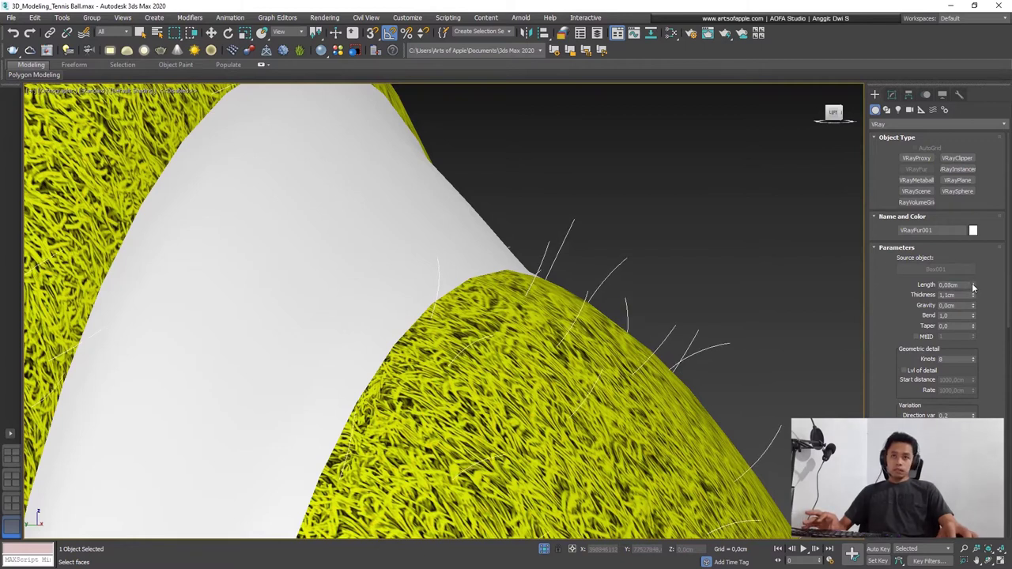
{"action": "scroll", "coordinate": [408, 263], "scroll_direction": "down", "scroll_amount": 3}
Step: Thin the fur strands to 0.002cm thickness and frame the fur object in view
{"action": "middle_click_drag", "start_coordinate": [421, 275], "coordinate": [461, 304], "text": "alt"}
{"action": "type", "text": "0,1"}
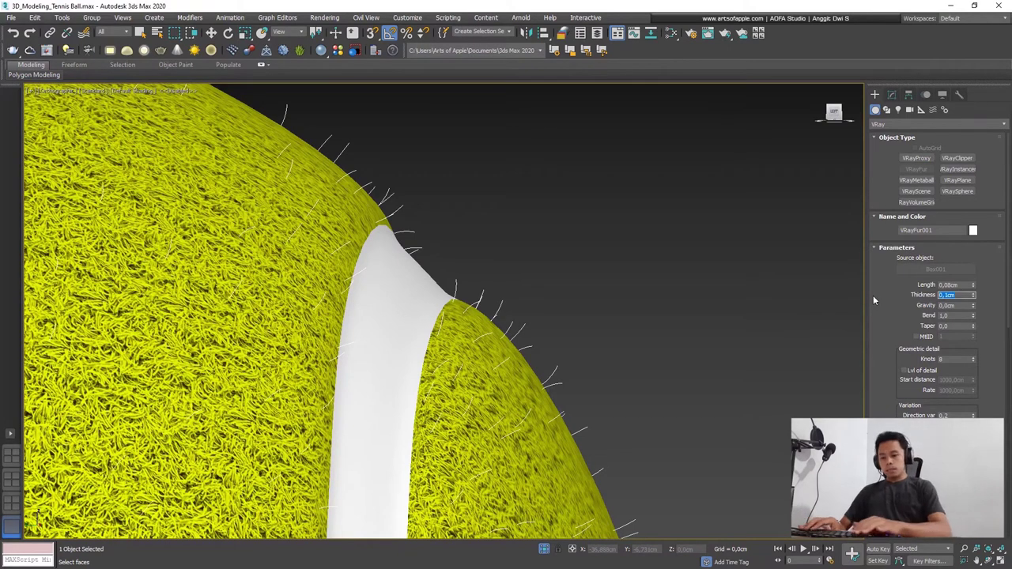
{"action": "type", "text": "00,002"}
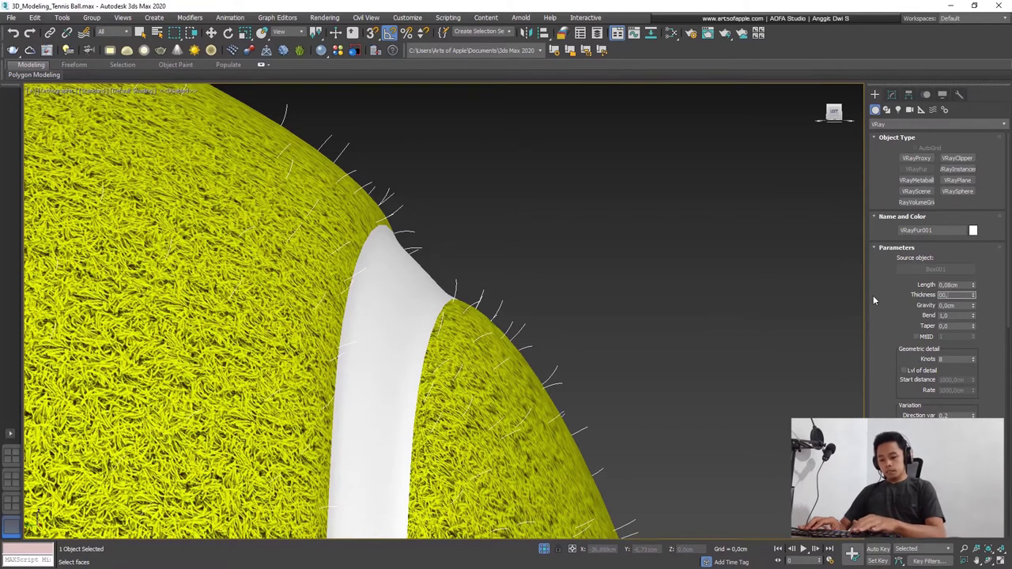
{"action": "key", "text": "Return"}
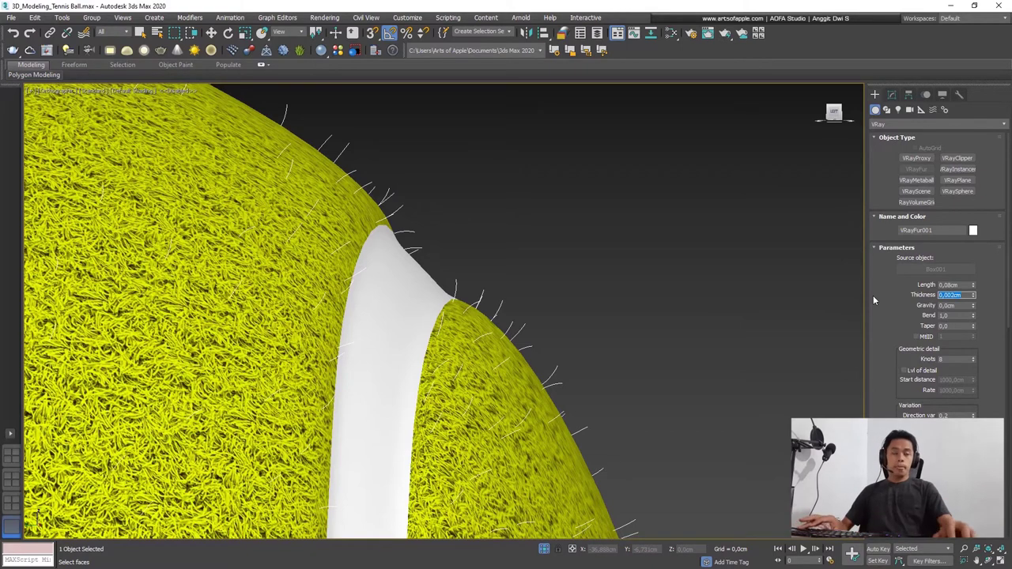
{"action": "scroll", "coordinate": [377, 253], "scroll_direction": "down", "scroll_amount": 5}
{"action": "scroll", "coordinate": [308, 316], "scroll_direction": "down", "scroll_amount": 3}
{"action": "scroll", "coordinate": [308, 316], "scroll_direction": "up", "scroll_amount": 6}
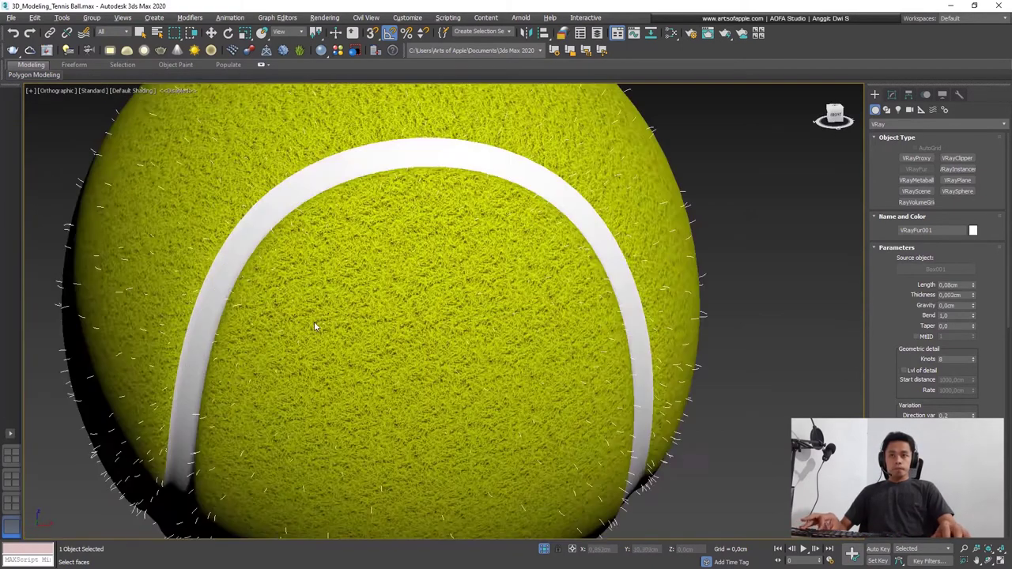
{"action": "middle_click_drag", "start_coordinate": [313, 321], "coordinate": [392, 323], "text": "alt"}
{"action": "scroll", "coordinate": [392, 317], "scroll_direction": "down", "scroll_amount": 3}
{"action": "scroll", "coordinate": [392, 307], "scroll_direction": "down", "scroll_amount": 2}
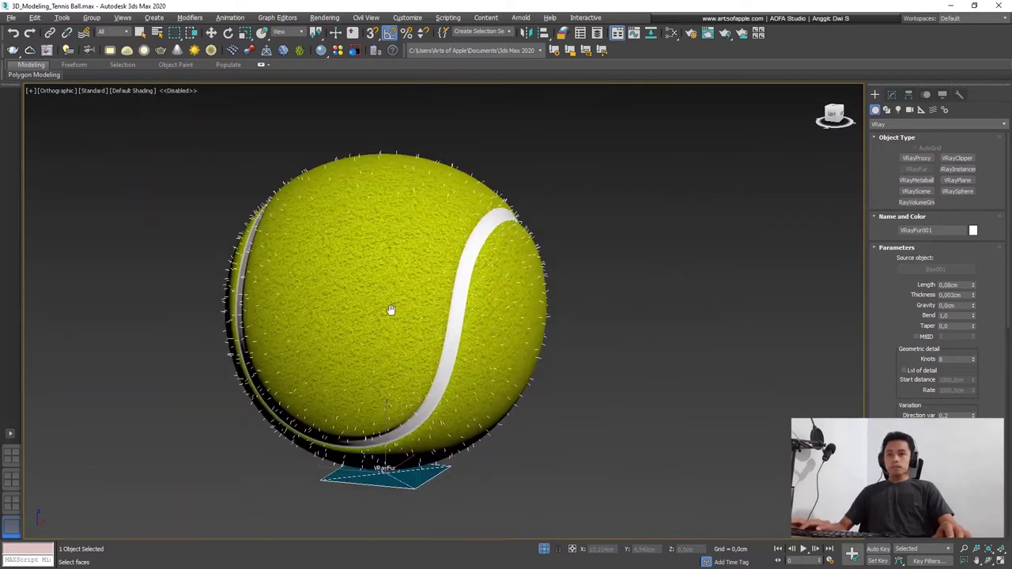
{"action": "key", "text": "alt+q"}
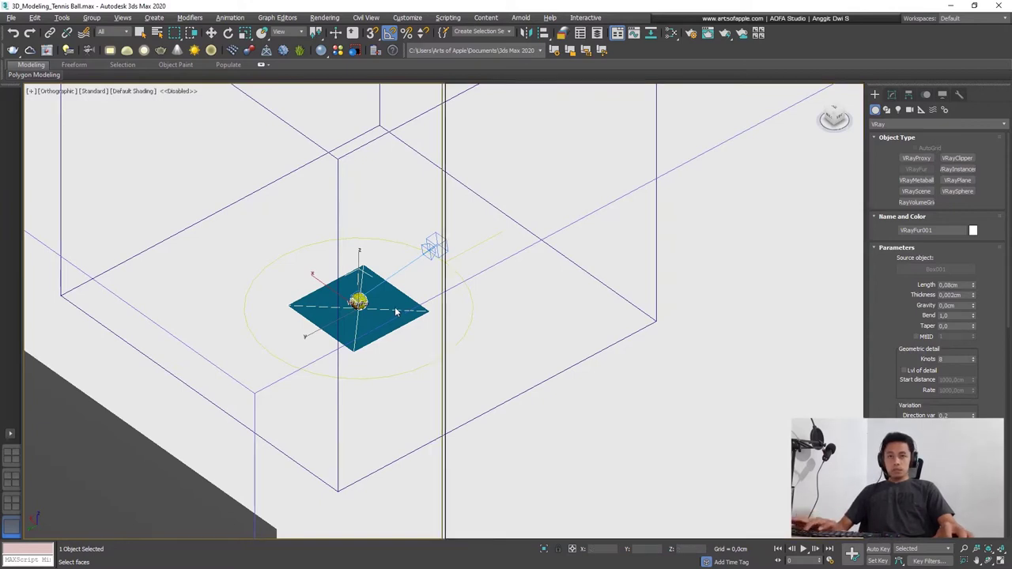
Step: Restore the two-view camera layout, test-render a region of the fur in V-Ray, then cancel
{"action": "key", "text": "alt+w"}
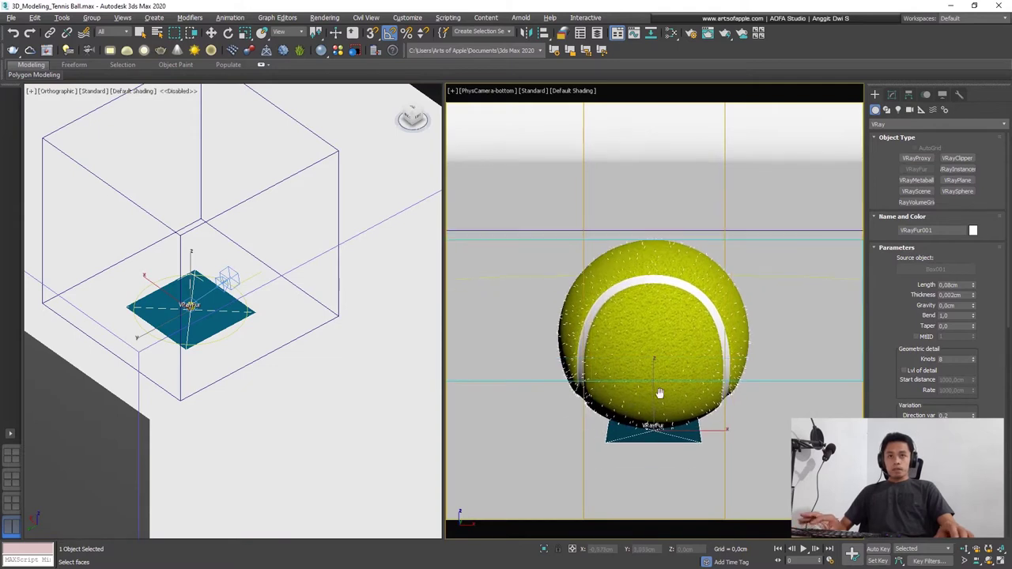
{"action": "left_click", "coordinate": [48, 50]}
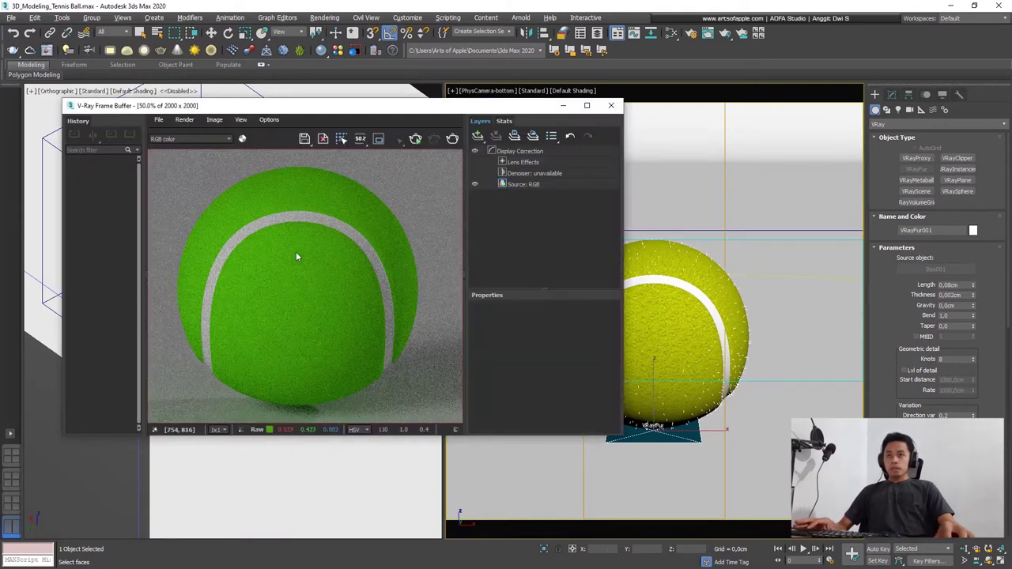
{"action": "left_click", "coordinate": [378, 140]}
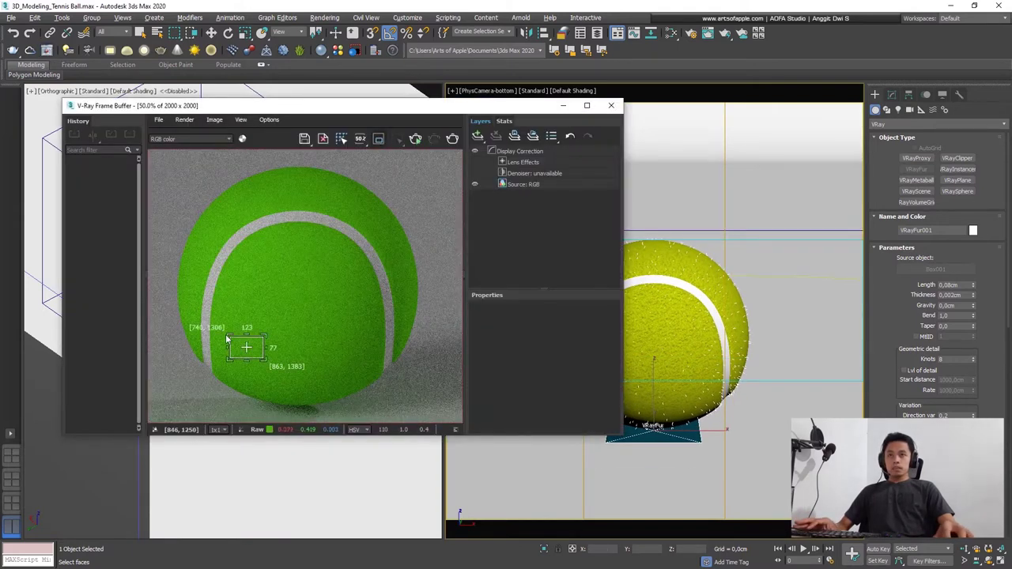
{"action": "left_click", "coordinate": [453, 143]}
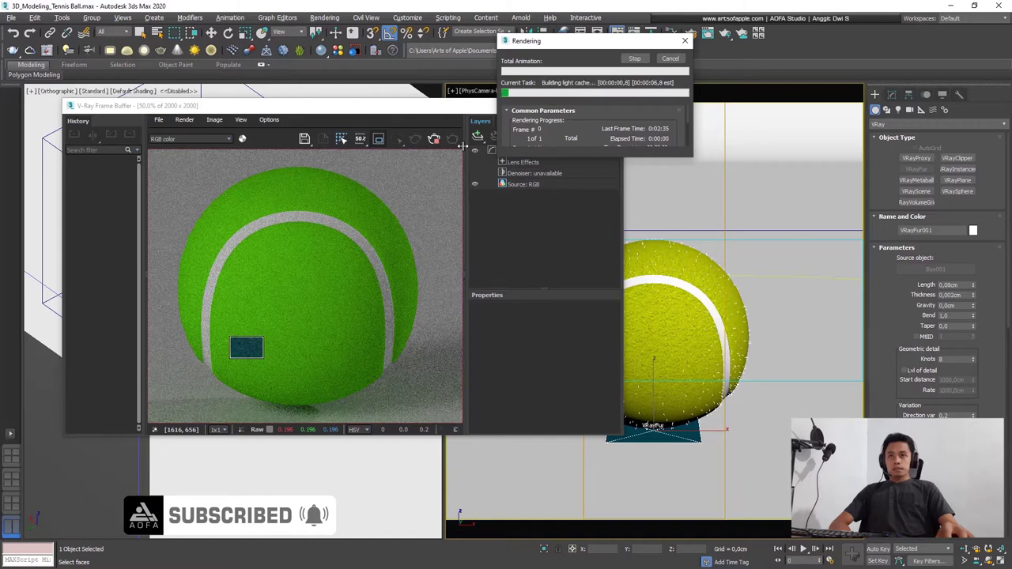
{"action": "scroll", "coordinate": [351, 385], "scroll_direction": "up", "scroll_amount": 4}
{"action": "scroll", "coordinate": [363, 361], "scroll_direction": "up", "scroll_amount": 2}
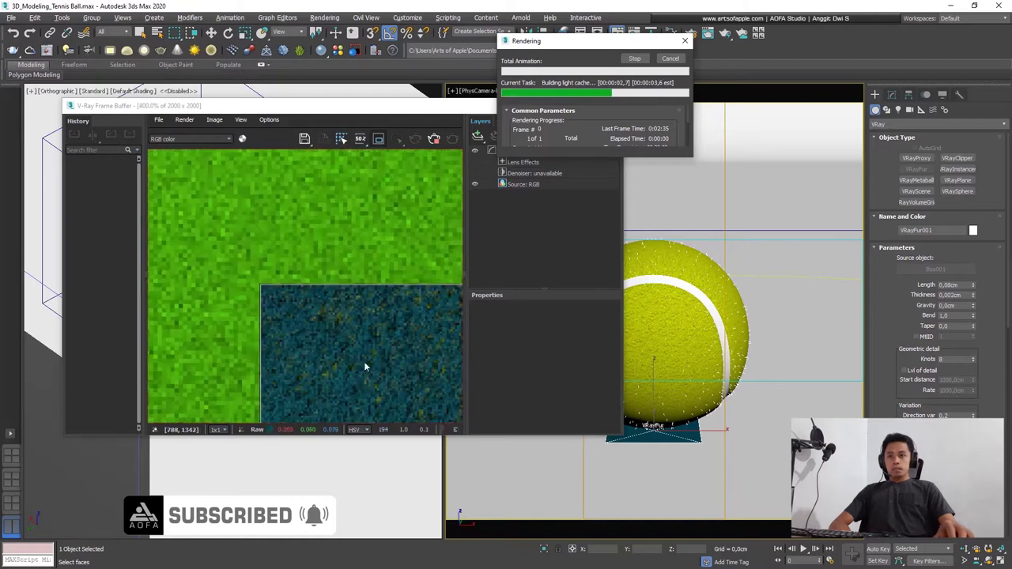
{"action": "scroll", "coordinate": [282, 294], "scroll_direction": "up", "scroll_amount": 3}
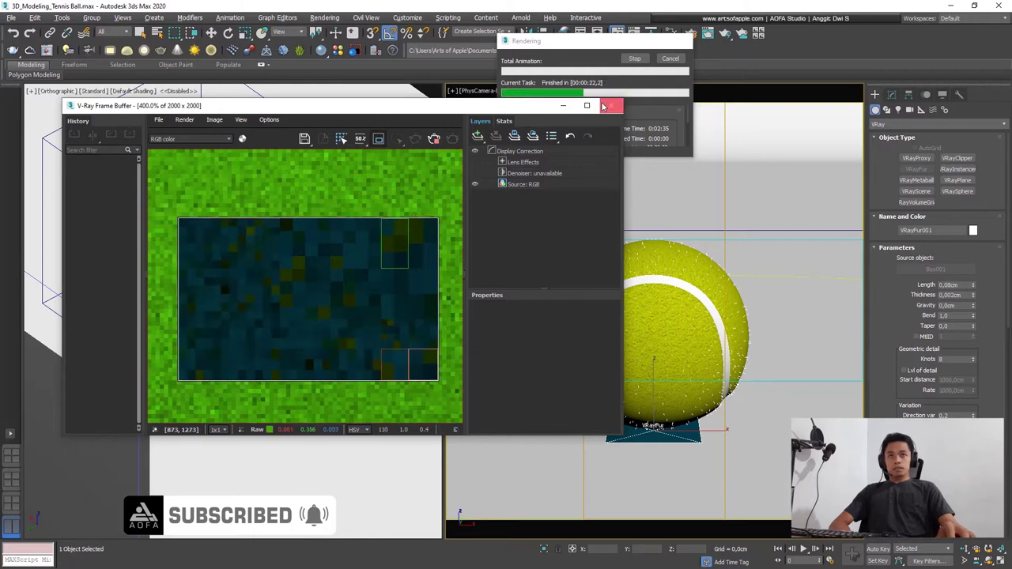
{"action": "key", "text": "Escape"}
{"action": "scroll", "coordinate": [988, 253], "scroll_direction": "down", "scroll_amount": 5}
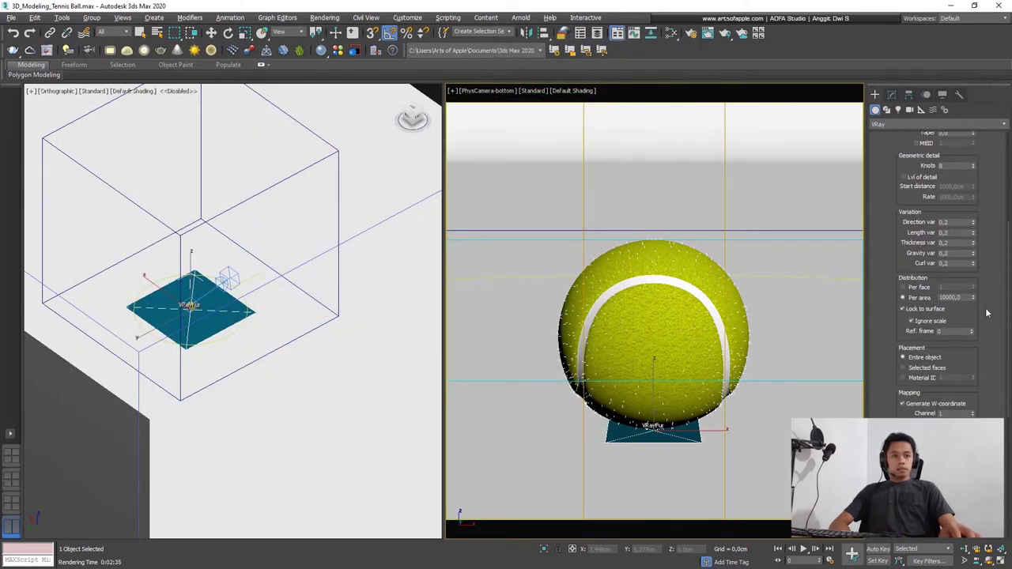
Step: Set VRayFur Per area distribution to 2.0 and reopen the V-Ray frame buffer
{"action": "scroll", "coordinate": [991, 384], "scroll_direction": "down", "scroll_amount": 4}
{"action": "scroll", "coordinate": [989, 380], "scroll_direction": "up", "scroll_amount": 8}
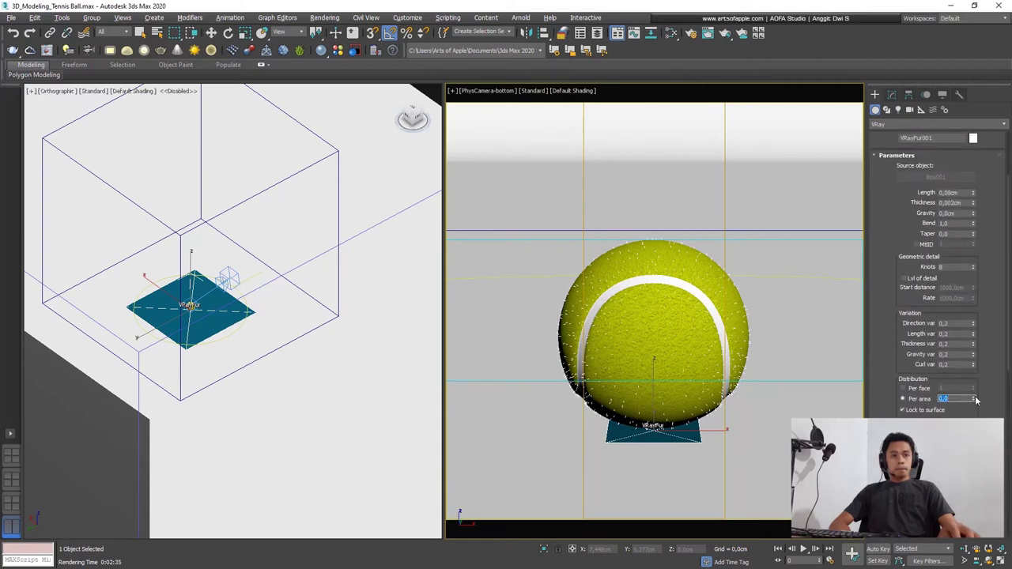
{"action": "type", "text": "2"}
{"action": "key", "text": "Return"}
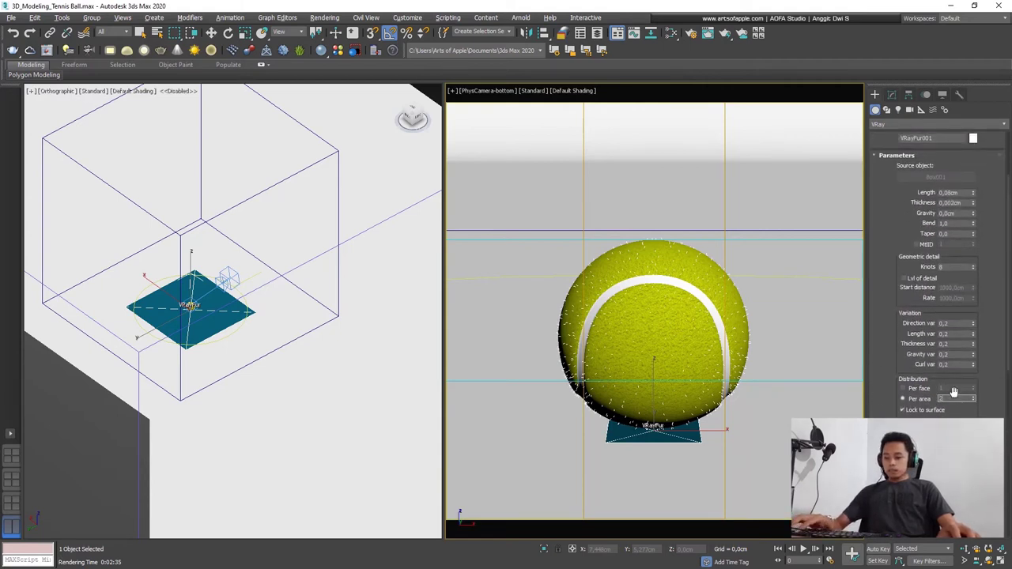
{"action": "scroll", "coordinate": [1004, 289], "scroll_direction": "up", "scroll_amount": 2}
{"action": "scroll", "coordinate": [995, 283], "scroll_direction": "up", "scroll_amount": 2}
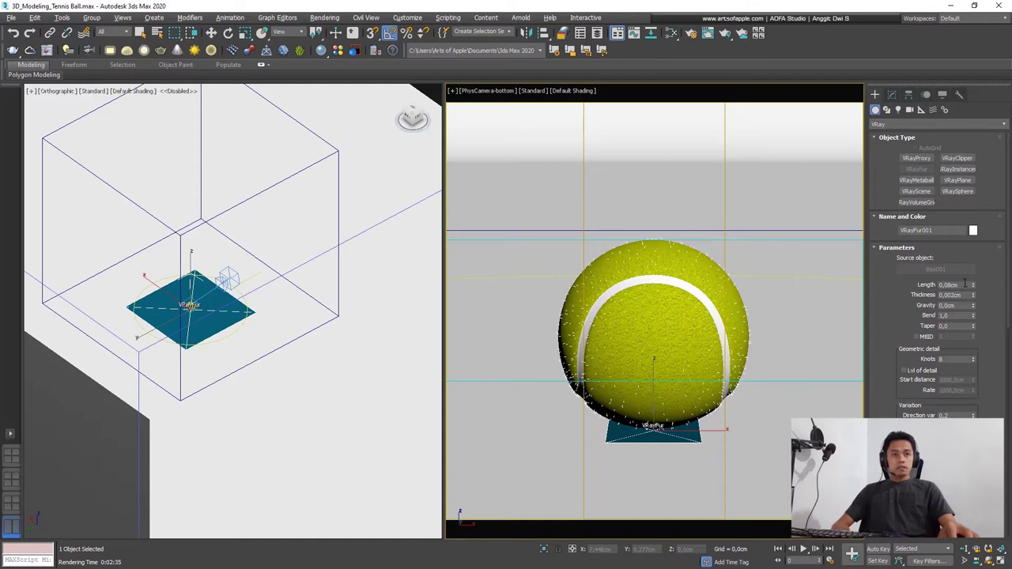
{"action": "left_click_drag", "start_coordinate": [991, 332], "coordinate": [993, 182]}
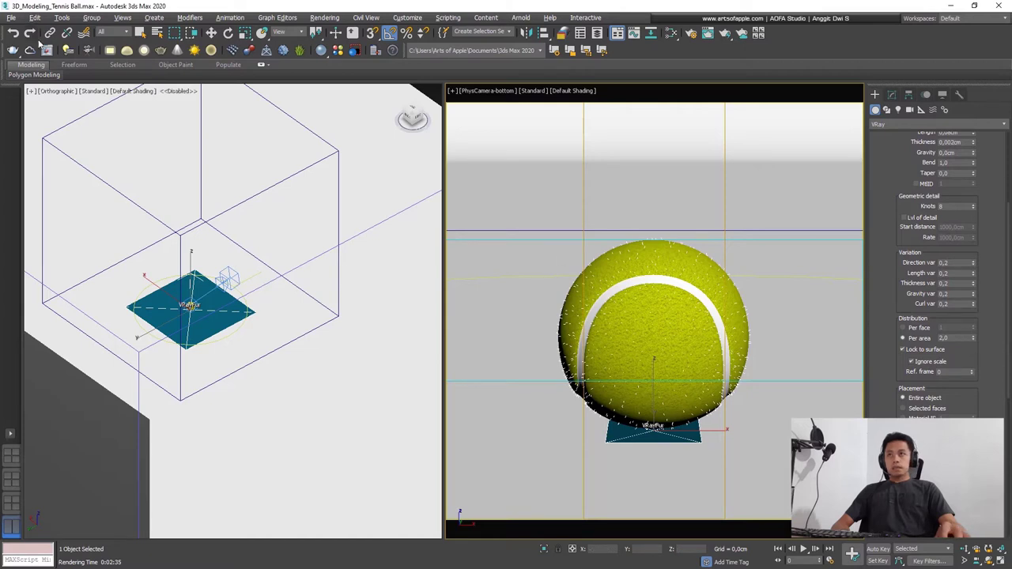
{"action": "key", "text": "ctrl+i"}
{"action": "left_click", "coordinate": [434, 139]}
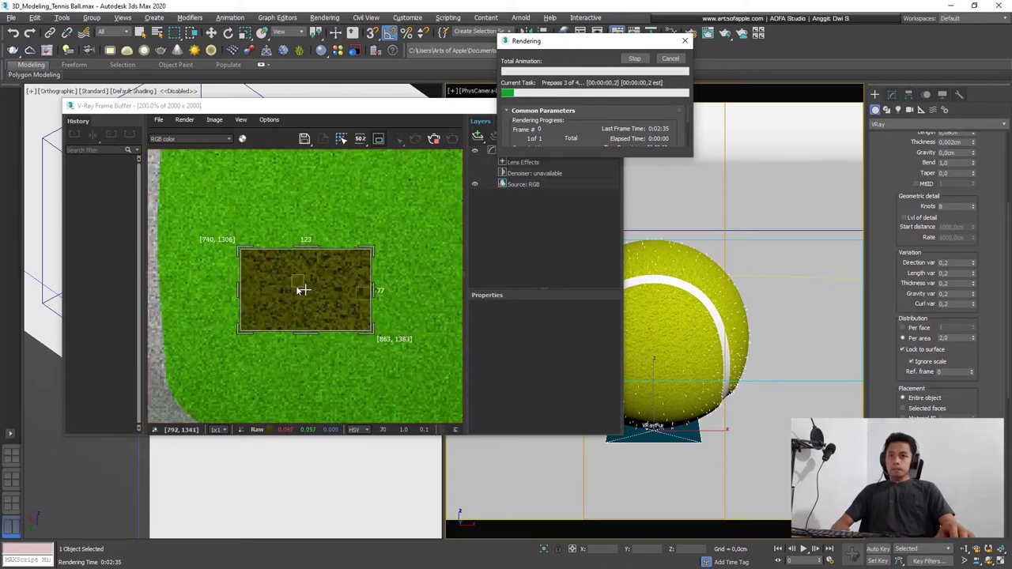
{"action": "scroll", "coordinate": [345, 301], "scroll_direction": "up", "scroll_amount": 2}
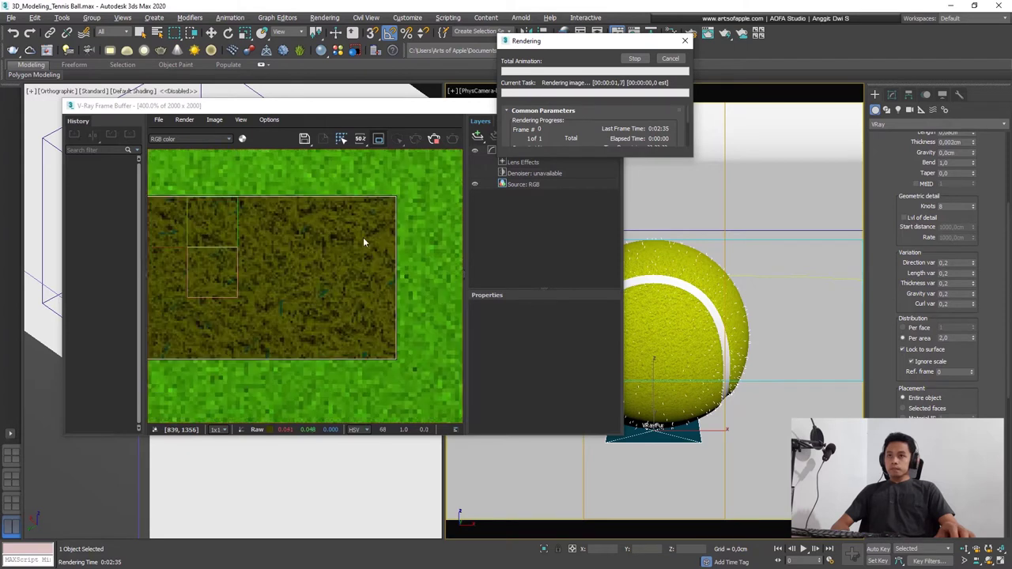
{"action": "left_click", "coordinate": [435, 142]}
{"action": "scroll", "coordinate": [315, 314], "scroll_direction": "up", "scroll_amount": 2}
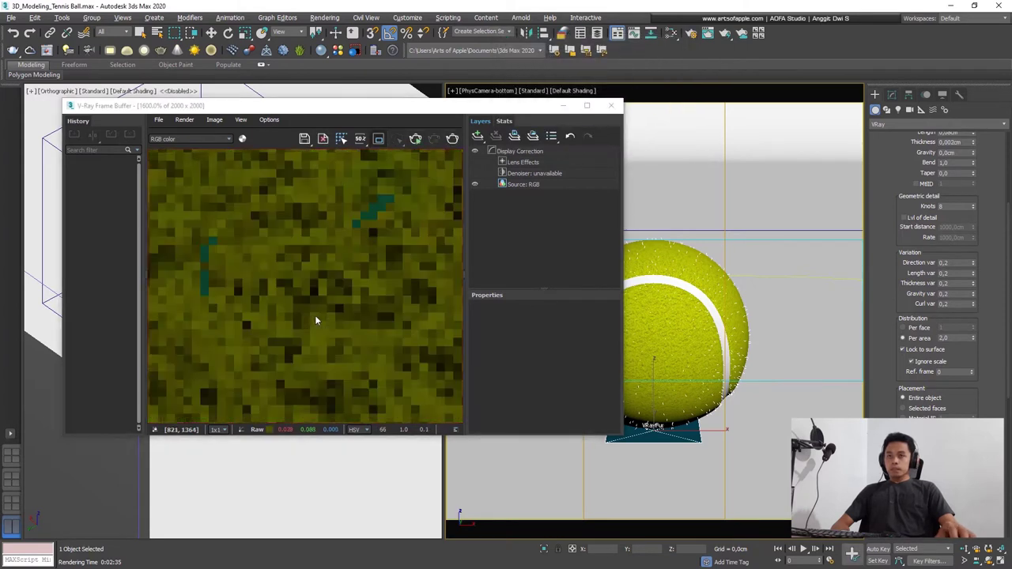
{"action": "scroll", "coordinate": [318, 289], "scroll_direction": "down", "scroll_amount": 1}
{"action": "scroll", "coordinate": [316, 285], "scroll_direction": "down", "scroll_amount": 1}
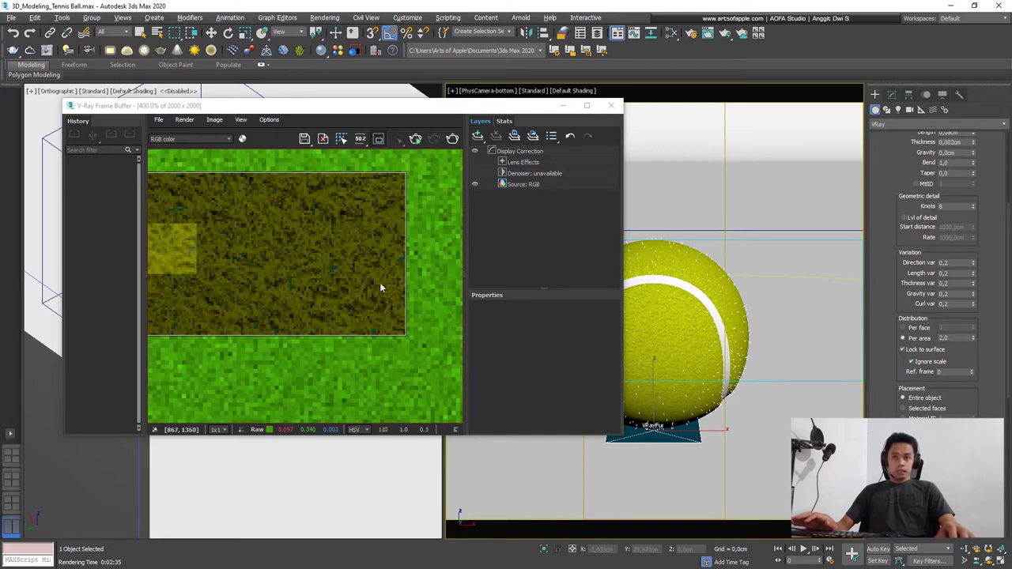
{"action": "scroll", "coordinate": [325, 256], "scroll_direction": "up", "scroll_amount": 2}
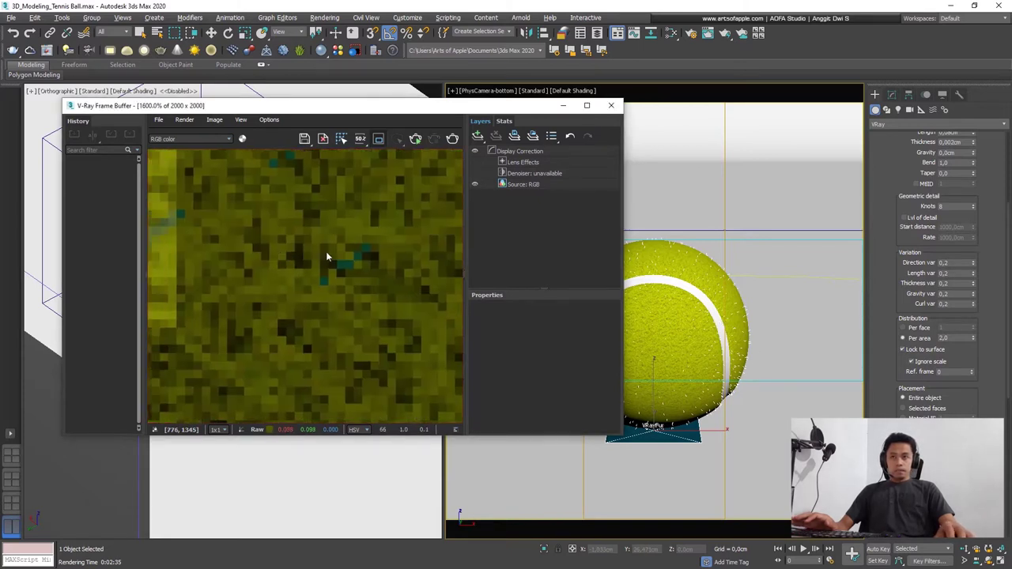
{"action": "scroll", "coordinate": [326, 256], "scroll_direction": "down", "scroll_amount": 2}
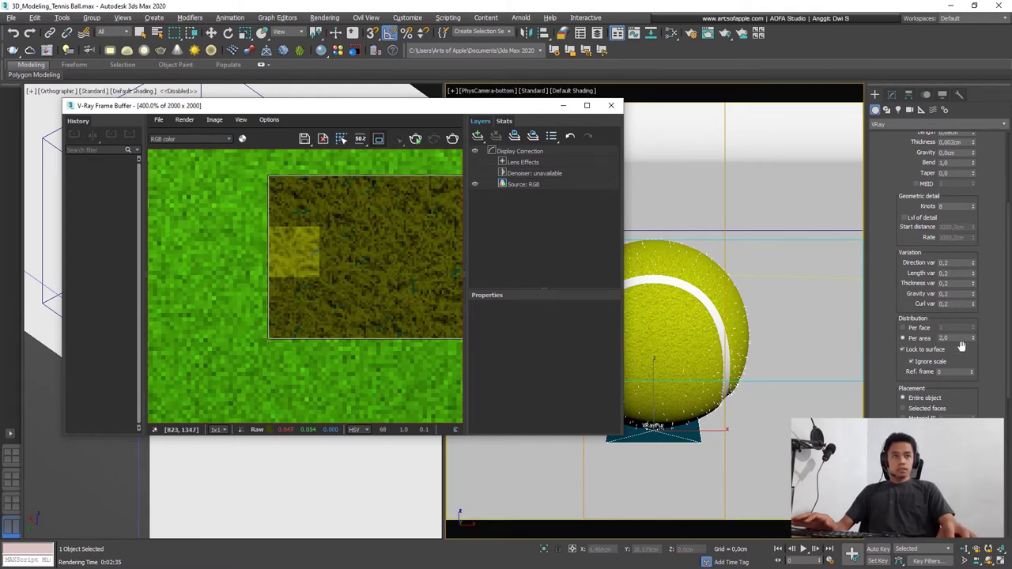
{"action": "scroll", "coordinate": [990, 263], "scroll_direction": "down", "scroll_amount": 3}
{"action": "scroll", "coordinate": [989, 263], "scroll_direction": "down", "scroll_amount": 2}
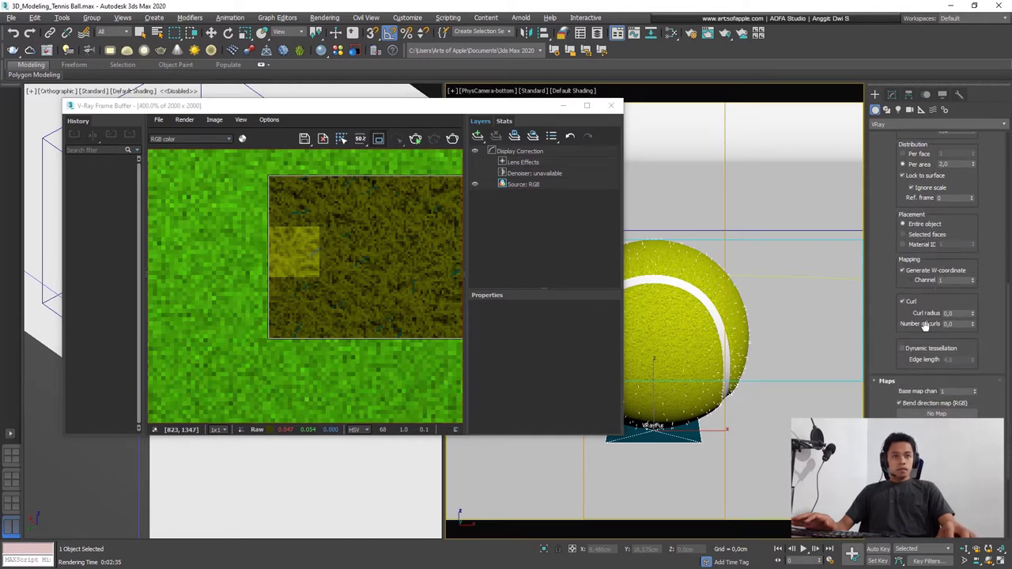
{"action": "left_click_drag", "start_coordinate": [988, 215], "coordinate": [964, 393]}
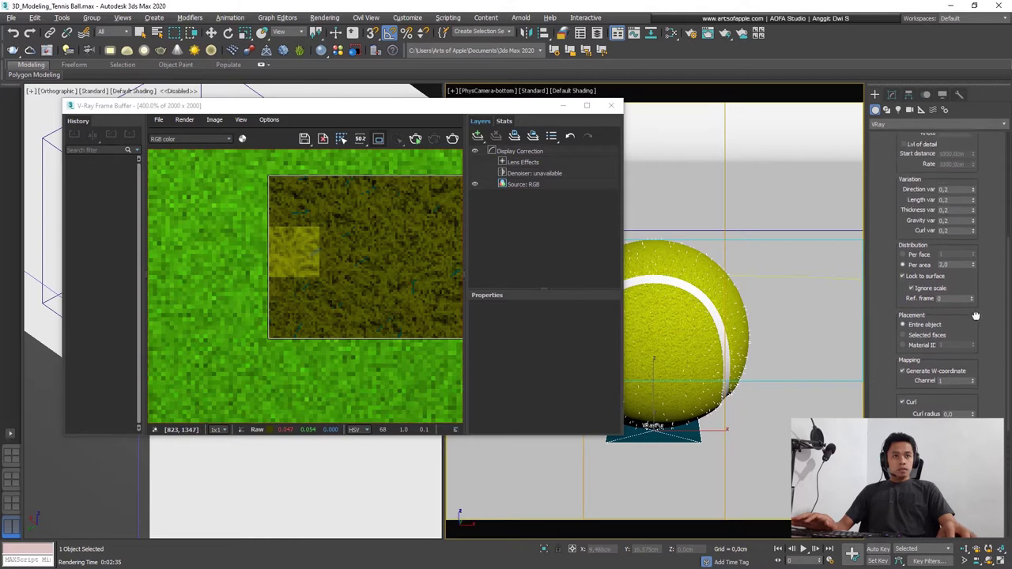
{"action": "scroll", "coordinate": [988, 316], "scroll_direction": "up", "scroll_amount": 2}
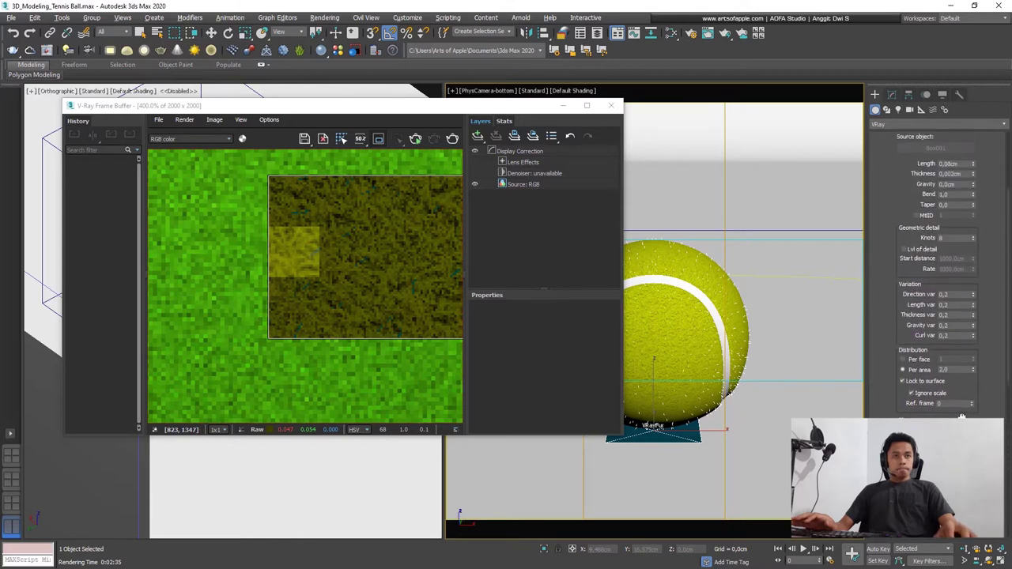
{"action": "scroll", "coordinate": [997, 284], "scroll_direction": "up", "scroll_amount": 2}
{"action": "scroll", "coordinate": [1006, 252], "scroll_direction": "up", "scroll_amount": 2}
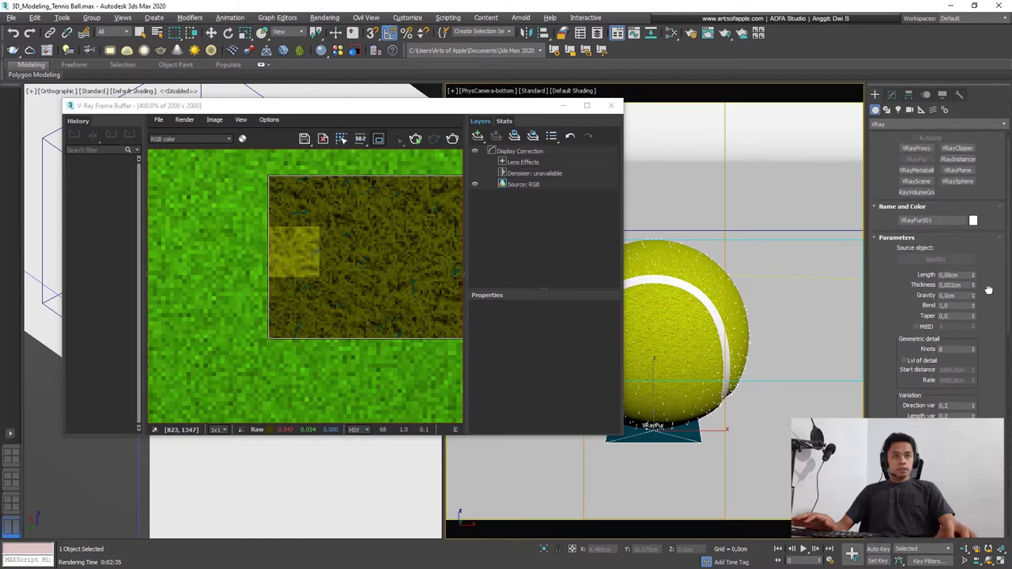
{"action": "scroll", "coordinate": [992, 301], "scroll_direction": "up", "scroll_amount": 1}
{"action": "scroll", "coordinate": [980, 364], "scroll_direction": "down", "scroll_amount": 4}
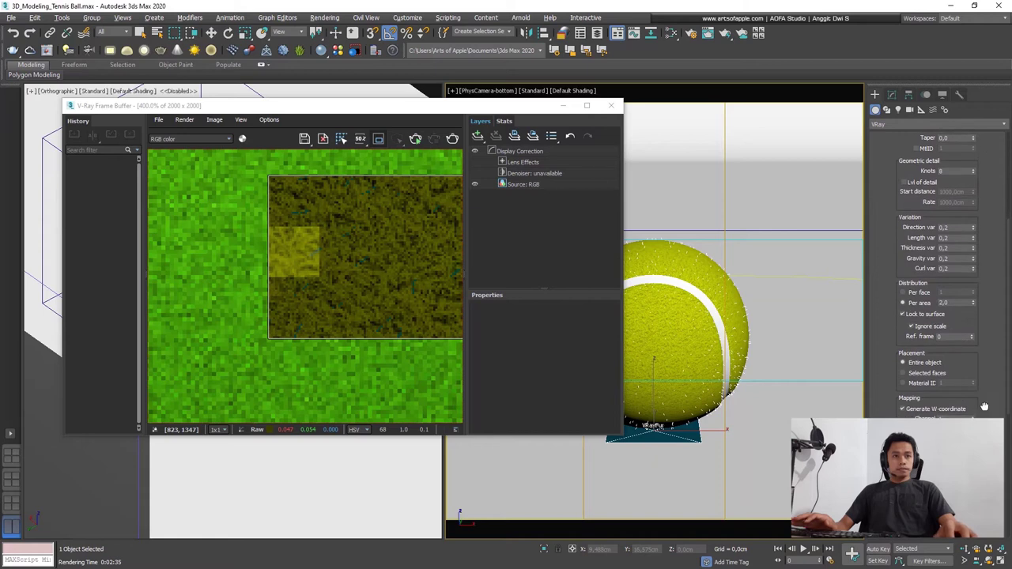
{"action": "left_click_drag", "start_coordinate": [985, 407], "coordinate": [990, 374]}
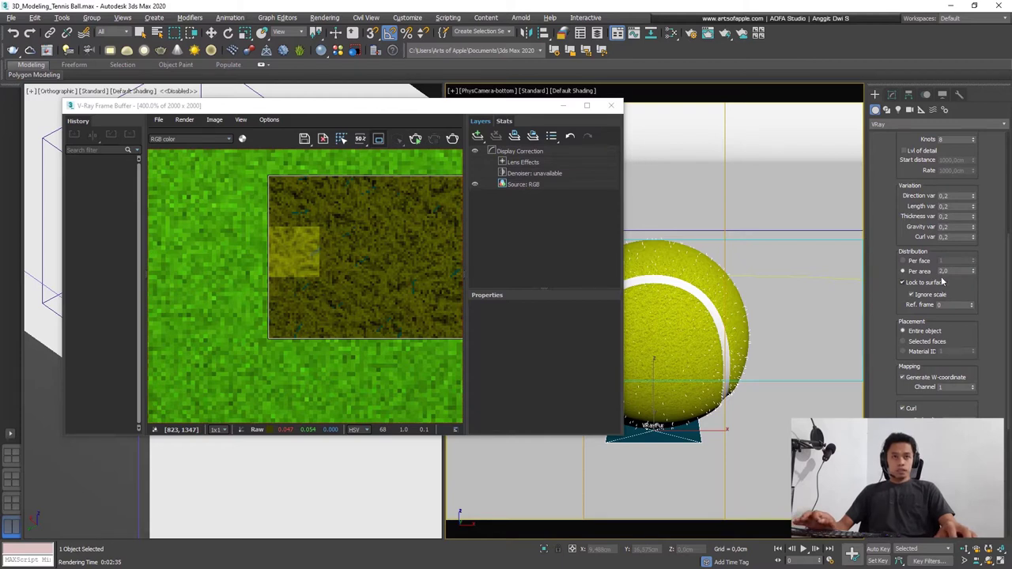
{"action": "scroll", "coordinate": [380, 234], "scroll_direction": "down", "scroll_amount": 3}
{"action": "scroll", "coordinate": [369, 245], "scroll_direction": "up", "scroll_amount": 3}
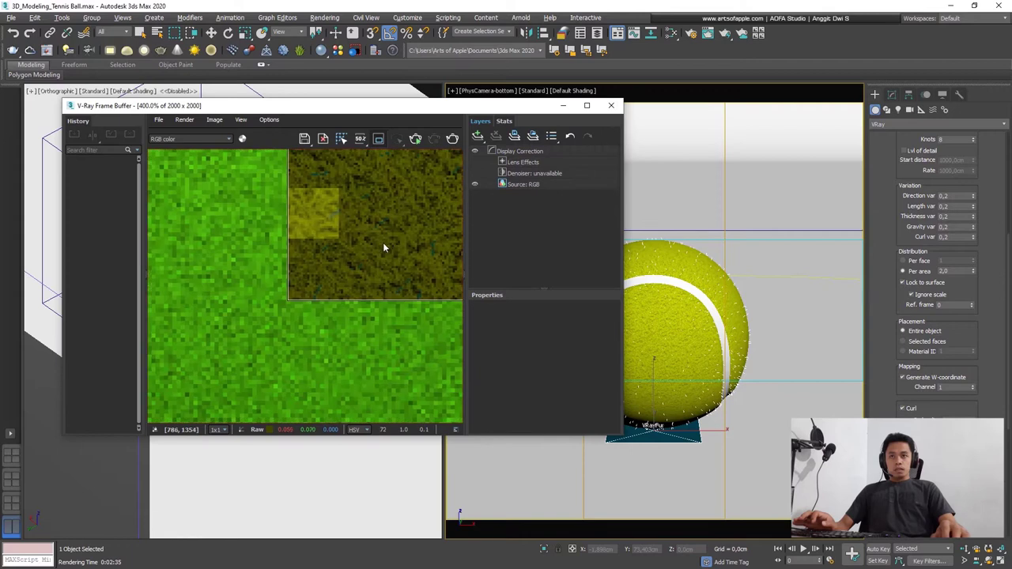
{"action": "middle_click_drag", "start_coordinate": [383, 248], "coordinate": [321, 276]}
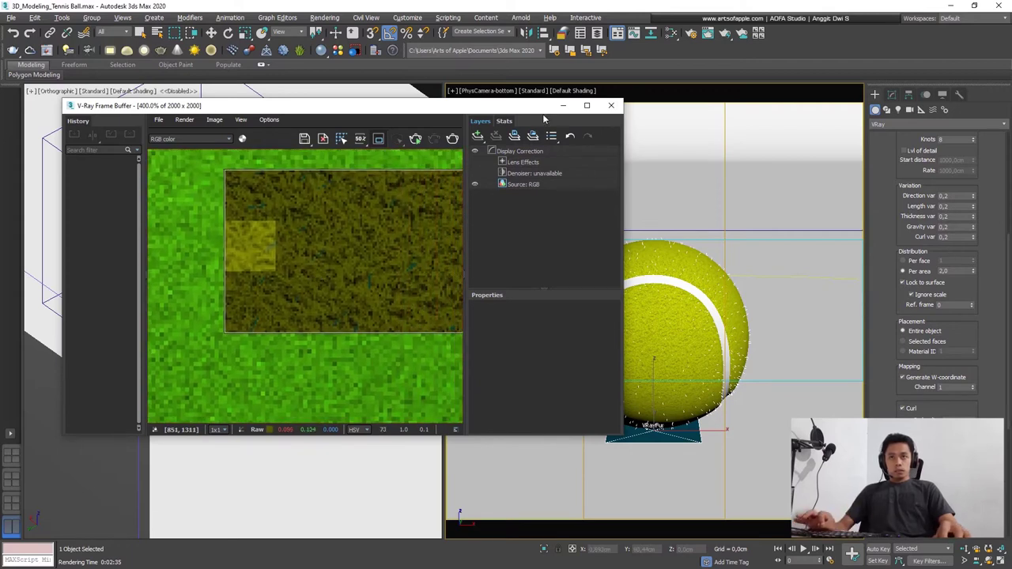
Step: Show the camera view in wireframe and create a new VRayMtl node in the Slate Material Editor
{"action": "left_click", "coordinate": [563, 106]}
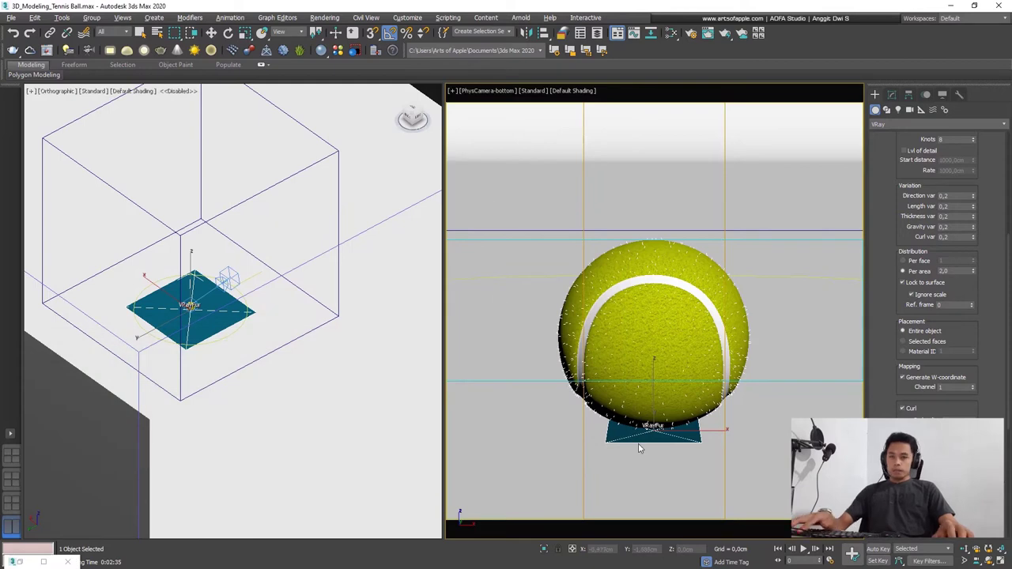
{"action": "key", "text": "F3"}
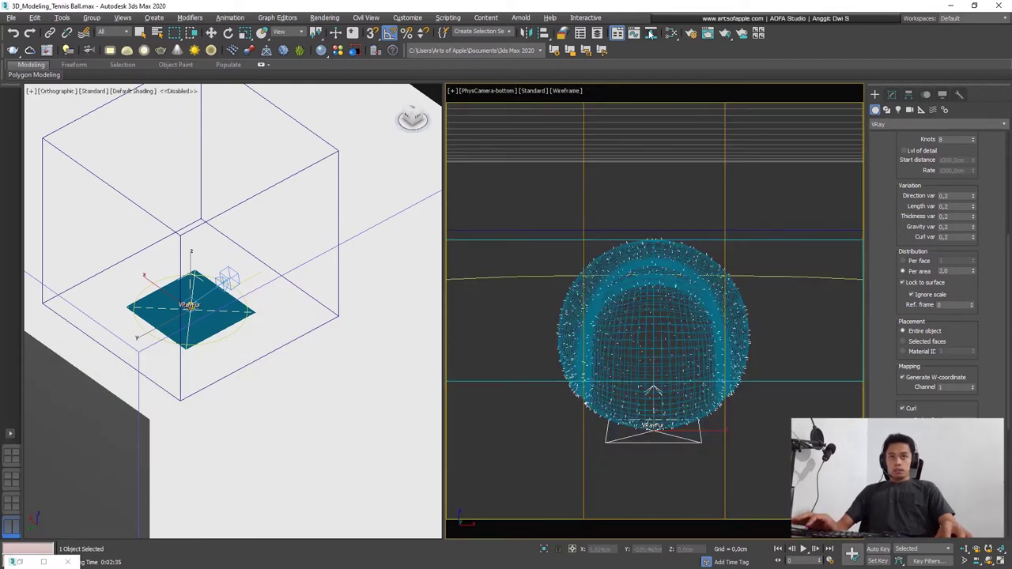
{"action": "left_click", "coordinate": [674, 34]}
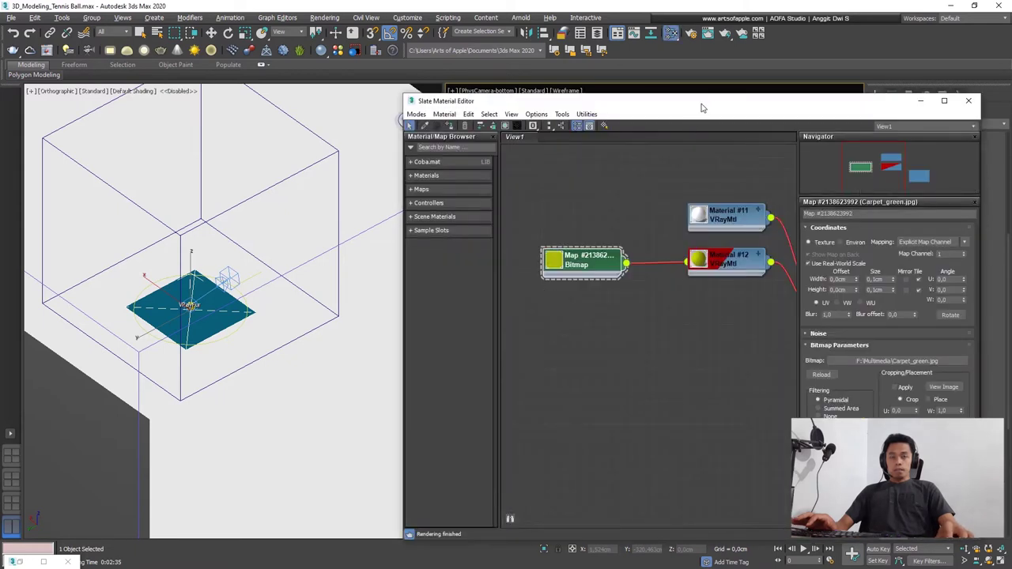
{"action": "left_click_drag", "start_coordinate": [711, 107], "coordinate": [172, 95]}
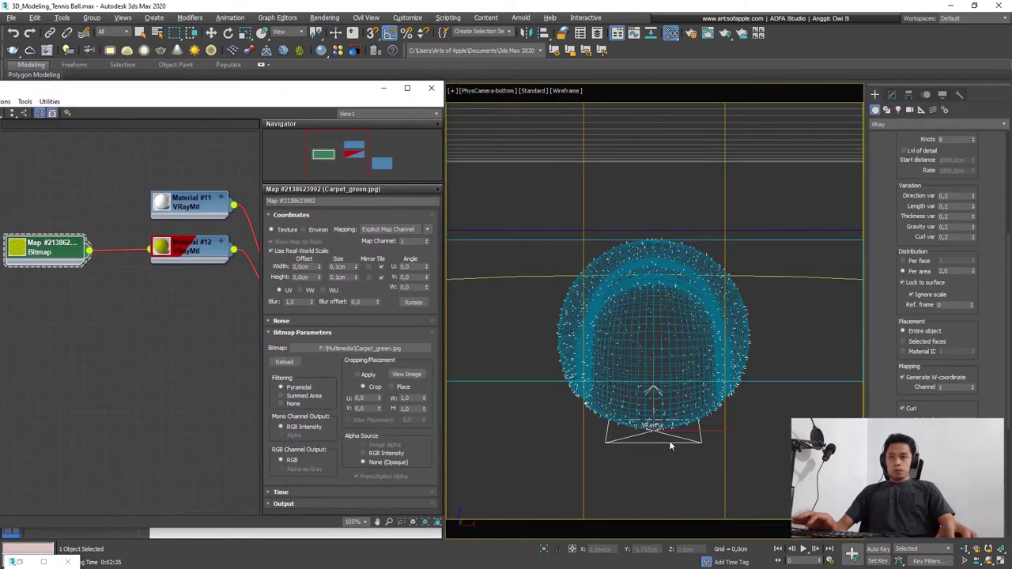
{"action": "middle_click_drag", "start_coordinate": [154, 248], "coordinate": [123, 296]}
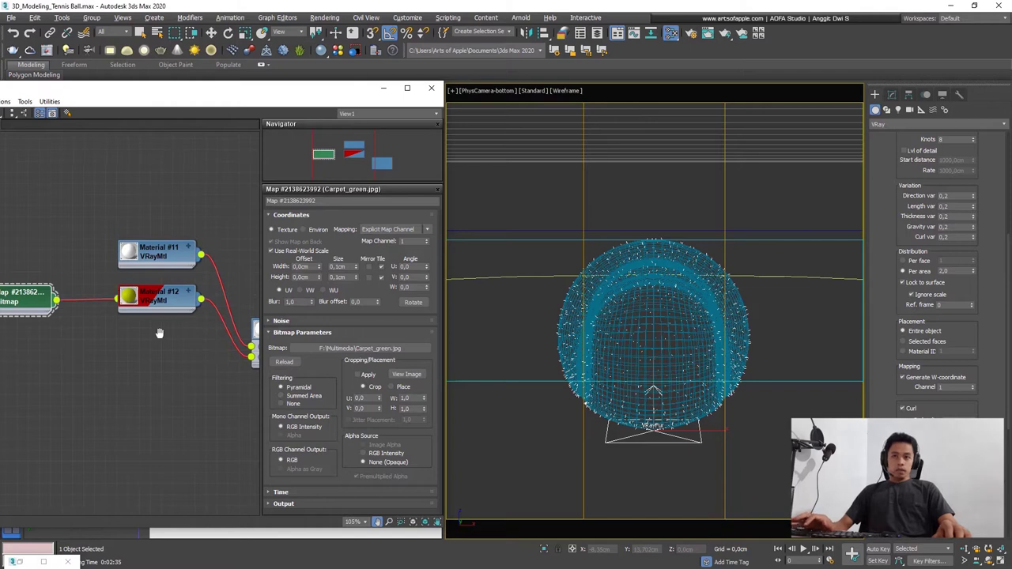
{"action": "scroll", "coordinate": [137, 226], "scroll_direction": "down", "scroll_amount": 1}
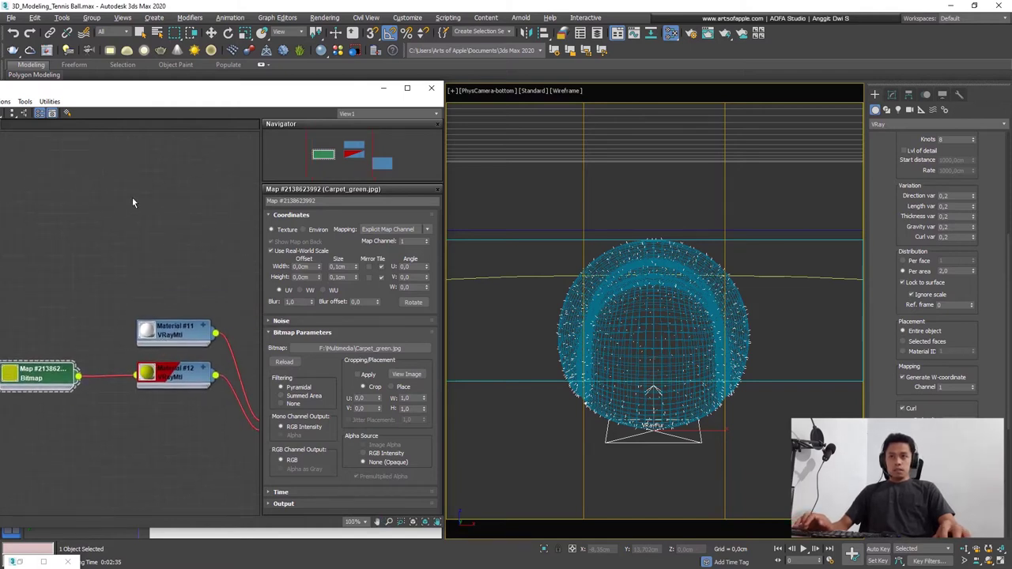
{"action": "right_click", "coordinate": [132, 197]}
{"action": "mouse_move", "coordinate": [164, 216]}
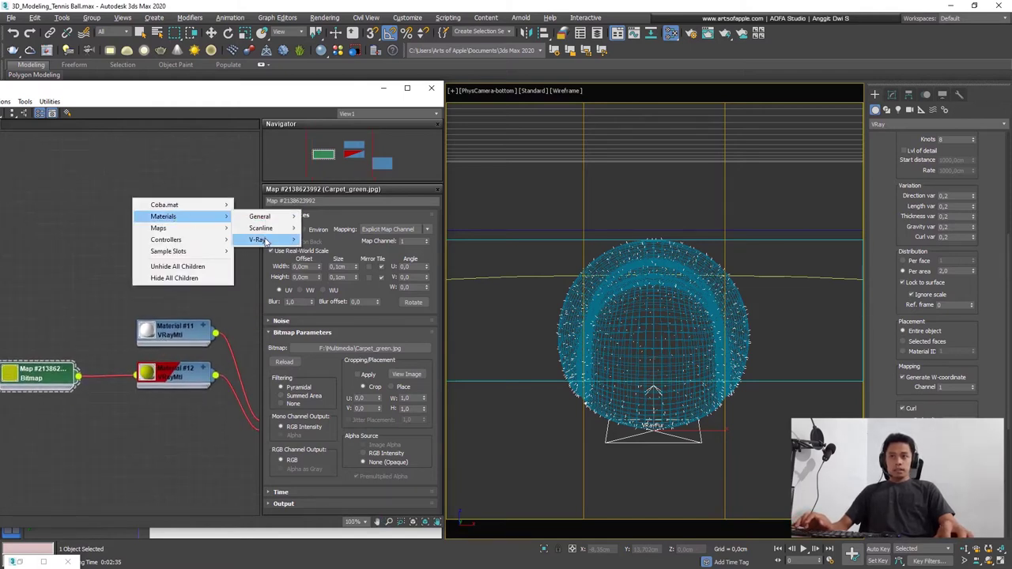
{"action": "left_click", "coordinate": [338, 376]}
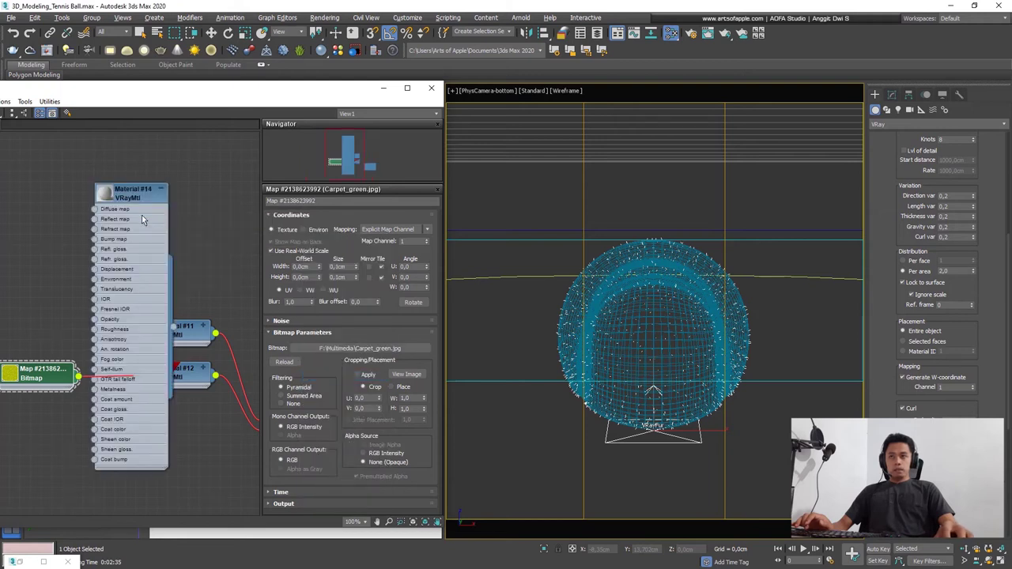
Step: Set Material #14's diffuse colour to a bright yellow-green
{"action": "double_click", "coordinate": [126, 192]}
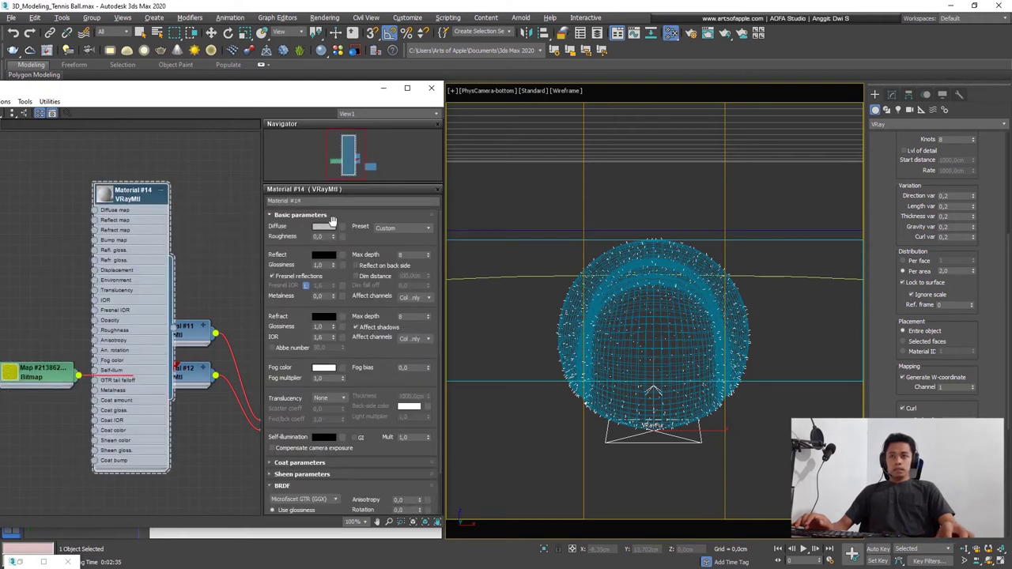
{"action": "left_click", "coordinate": [324, 226]}
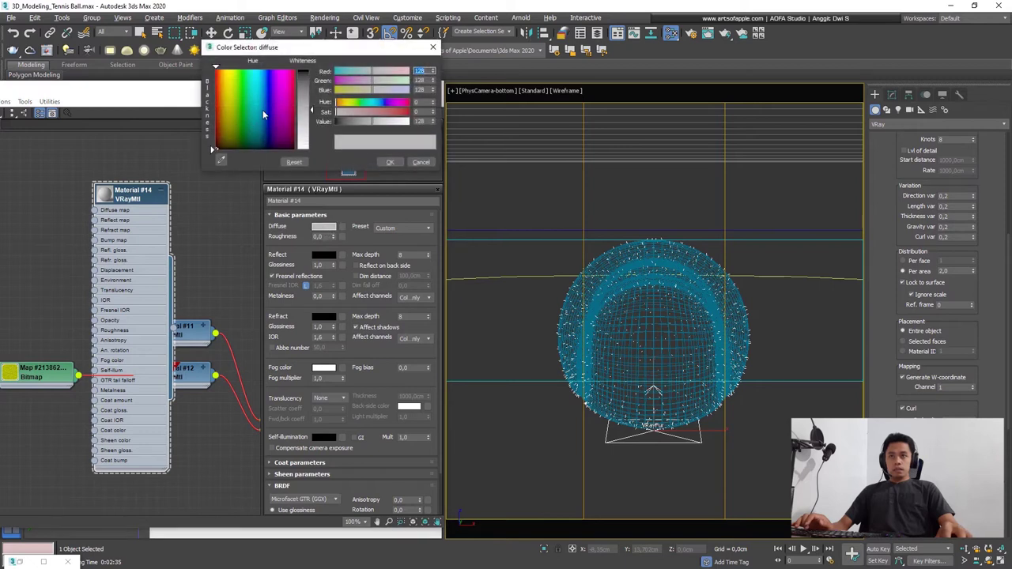
{"action": "left_click_drag", "start_coordinate": [264, 115], "coordinate": [242, 71]}
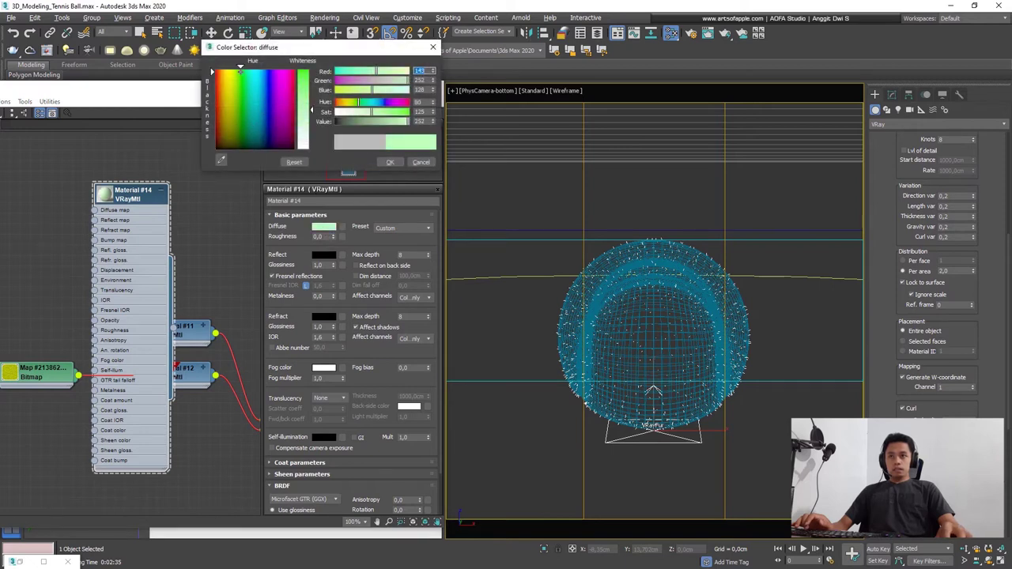
{"action": "scroll", "coordinate": [213, 326], "scroll_direction": "up", "scroll_amount": 2}
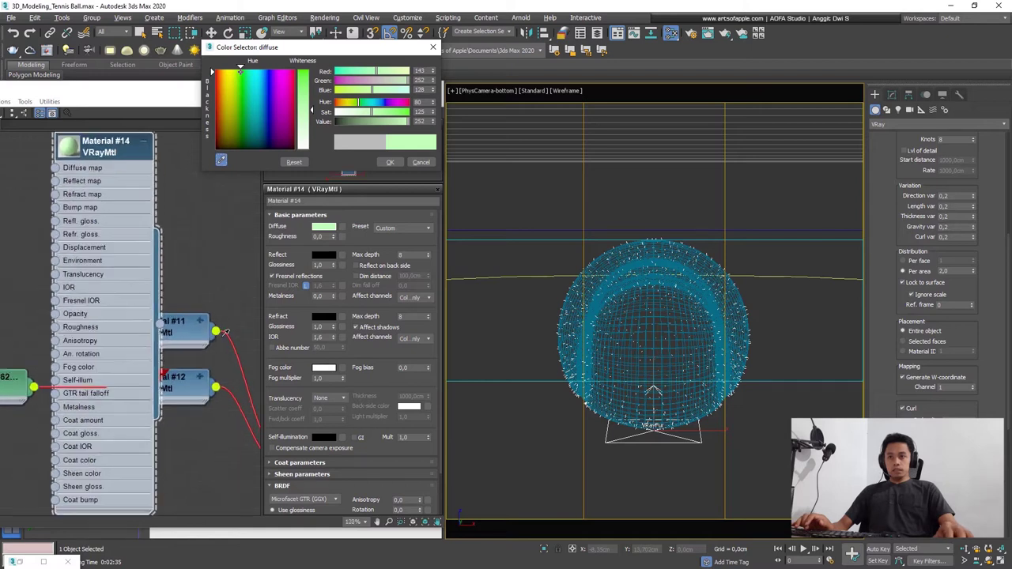
{"action": "scroll", "coordinate": [215, 326], "scroll_direction": "up", "scroll_amount": 2}
{"action": "scroll", "coordinate": [217, 325], "scroll_direction": "up", "scroll_amount": 1}
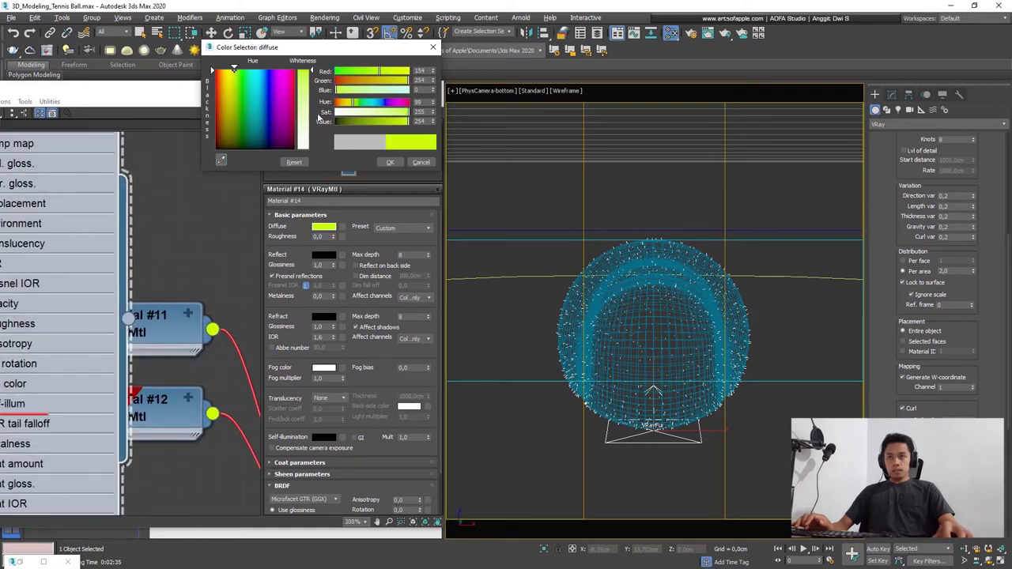
{"action": "left_click", "coordinate": [391, 164]}
Step: Assign Material #14 to the VRayFur001 object
{"action": "scroll", "coordinate": [128, 318], "scroll_direction": "down", "scroll_amount": 2}
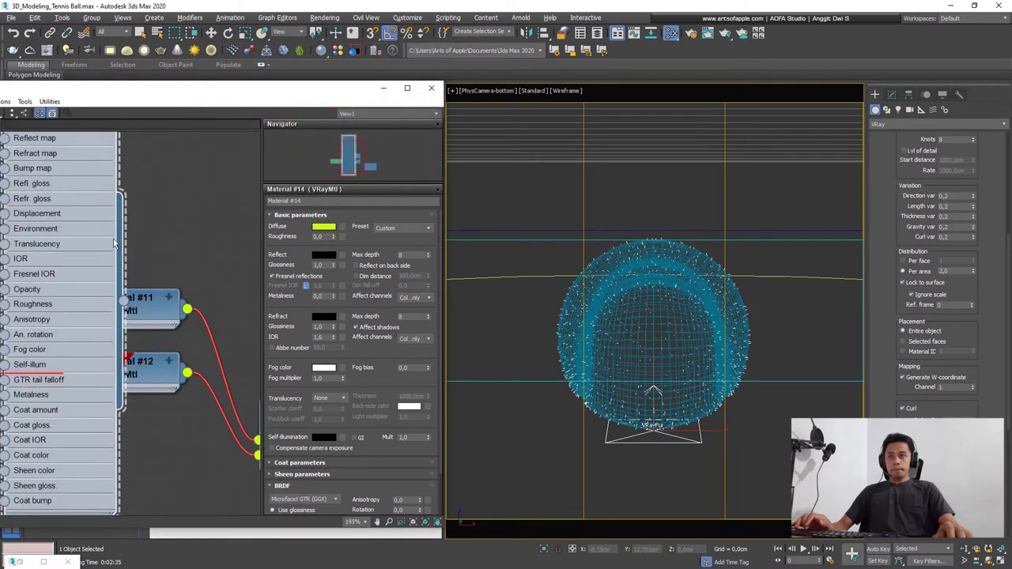
{"action": "scroll", "coordinate": [127, 319], "scroll_direction": "down", "scroll_amount": 2}
{"action": "scroll", "coordinate": [128, 319], "scroll_direction": "down", "scroll_amount": 2}
{"action": "scroll", "coordinate": [146, 324], "scroll_direction": "down", "scroll_amount": 1}
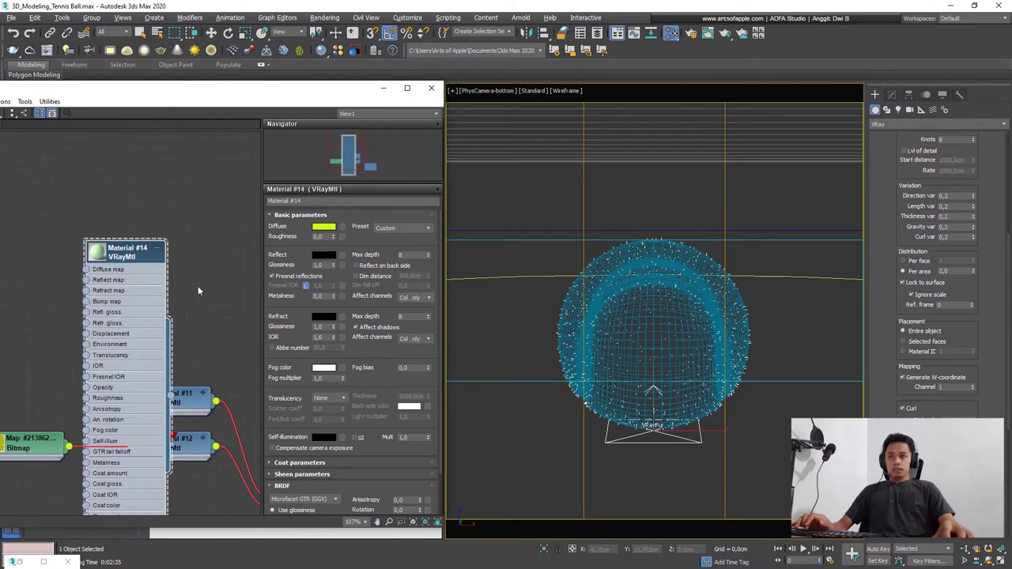
{"action": "scroll", "coordinate": [206, 391], "scroll_direction": "up", "scroll_amount": 1}
{"action": "scroll", "coordinate": [182, 364], "scroll_direction": "up", "scroll_amount": 1}
{"action": "scroll", "coordinate": [158, 340], "scroll_direction": "up", "scroll_amount": 1}
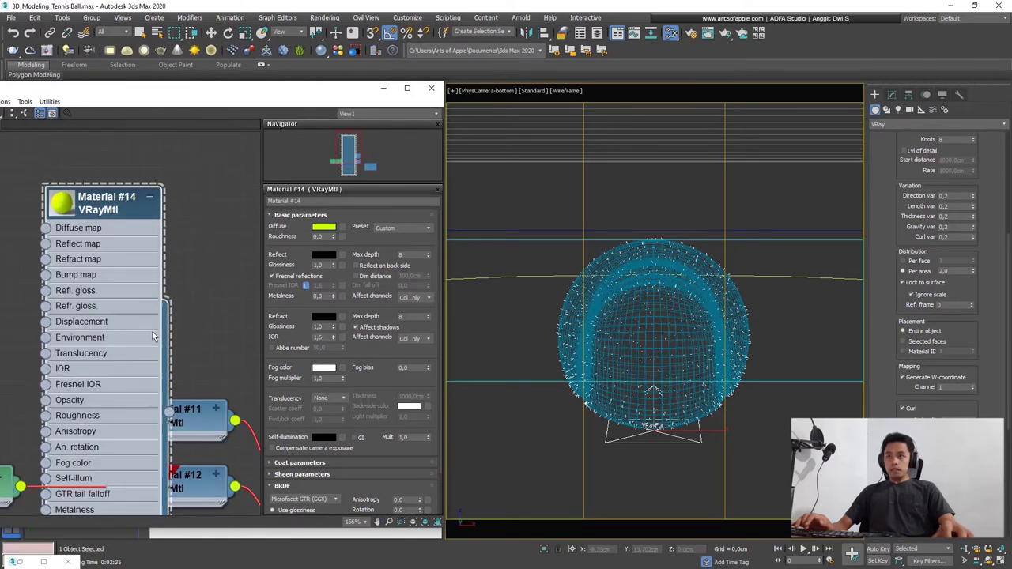
{"action": "scroll", "coordinate": [79, 185], "scroll_direction": "up", "scroll_amount": 1}
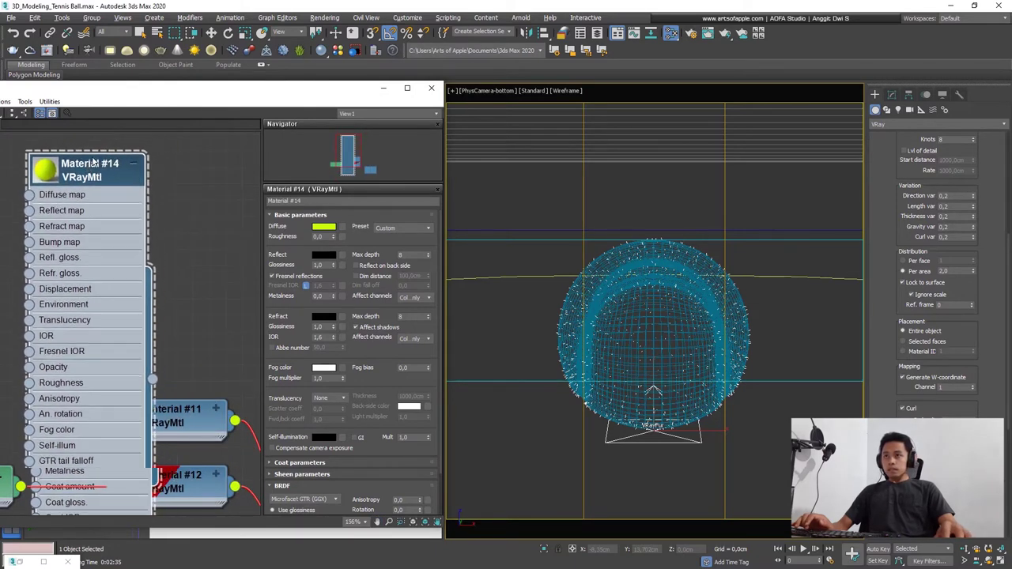
{"action": "scroll", "coordinate": [45, 166], "scroll_direction": "up", "scroll_amount": 1}
{"action": "scroll", "coordinate": [45, 166], "scroll_direction": "up", "scroll_amount": 1}
{"action": "scroll", "coordinate": [48, 168], "scroll_direction": "down", "scroll_amount": 1}
{"action": "scroll", "coordinate": [85, 176], "scroll_direction": "down", "scroll_amount": 3}
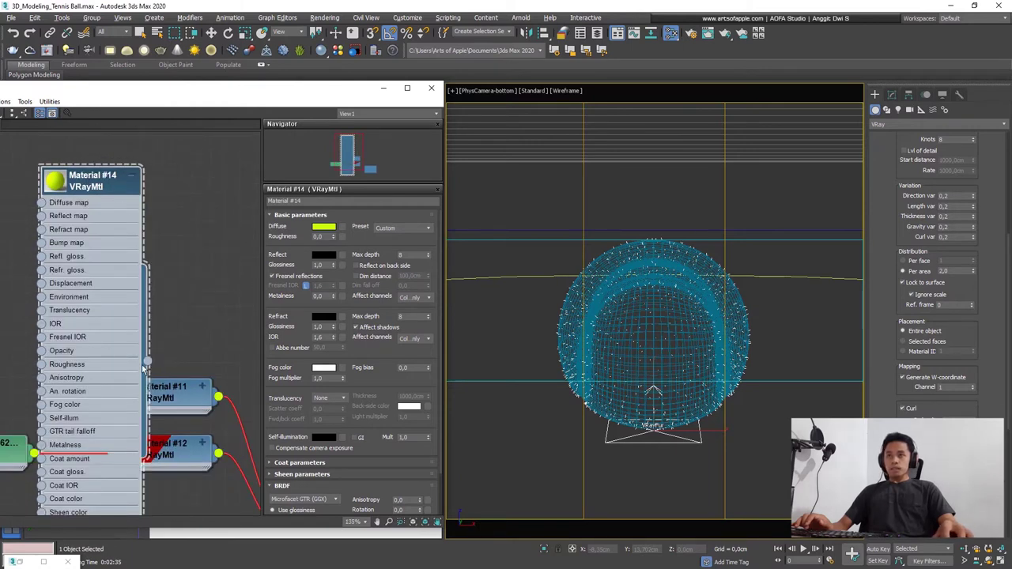
{"action": "left_click_drag", "start_coordinate": [148, 365], "coordinate": [640, 442]}
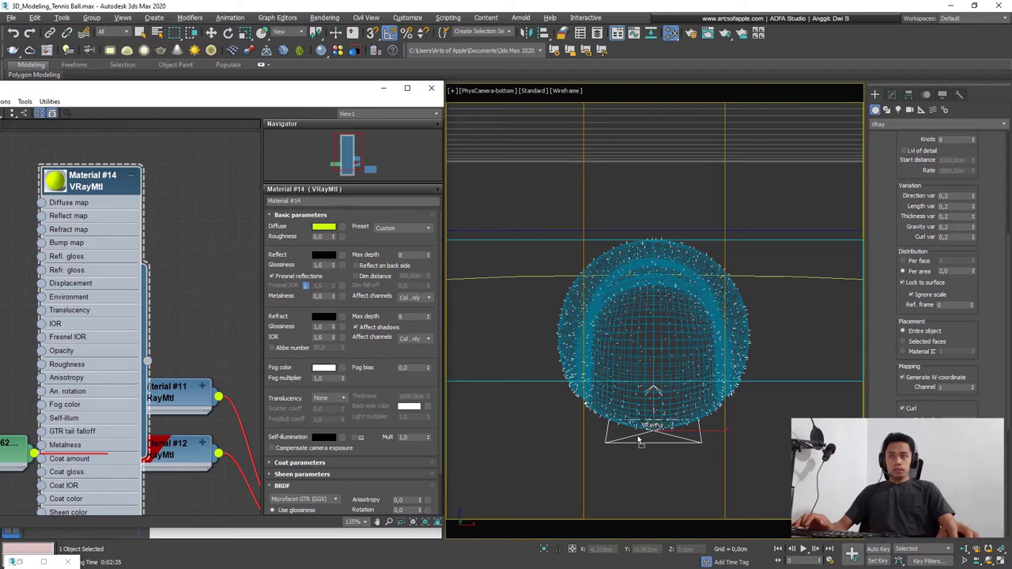
Step: Close the Slate editor, render the ball again in the V-Ray Frame Buffer, then close it
{"action": "left_click", "coordinate": [431, 88]}
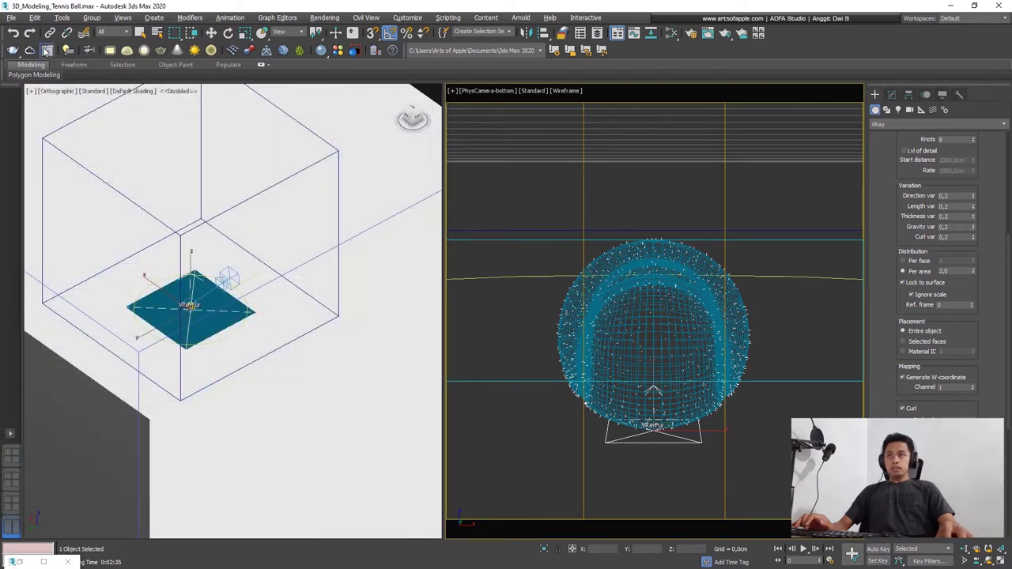
{"action": "left_click", "coordinate": [47, 75]}
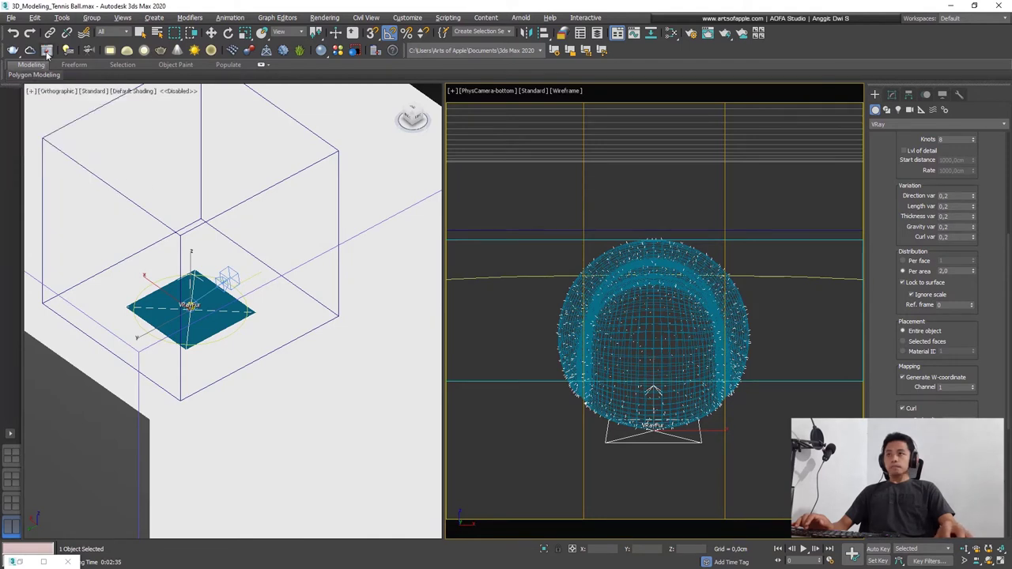
{"action": "left_click", "coordinate": [43, 561]}
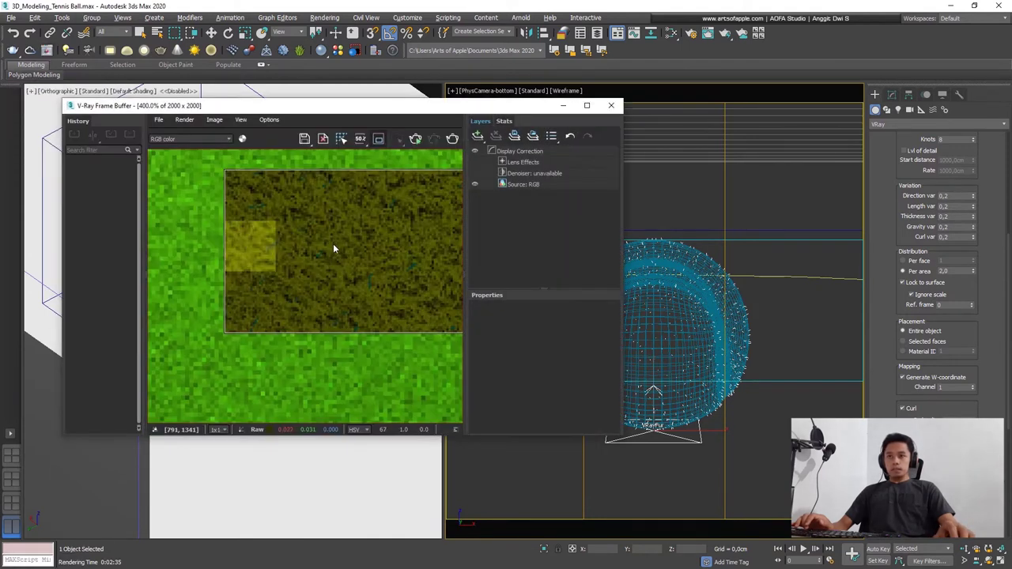
{"action": "left_click", "coordinate": [453, 140]}
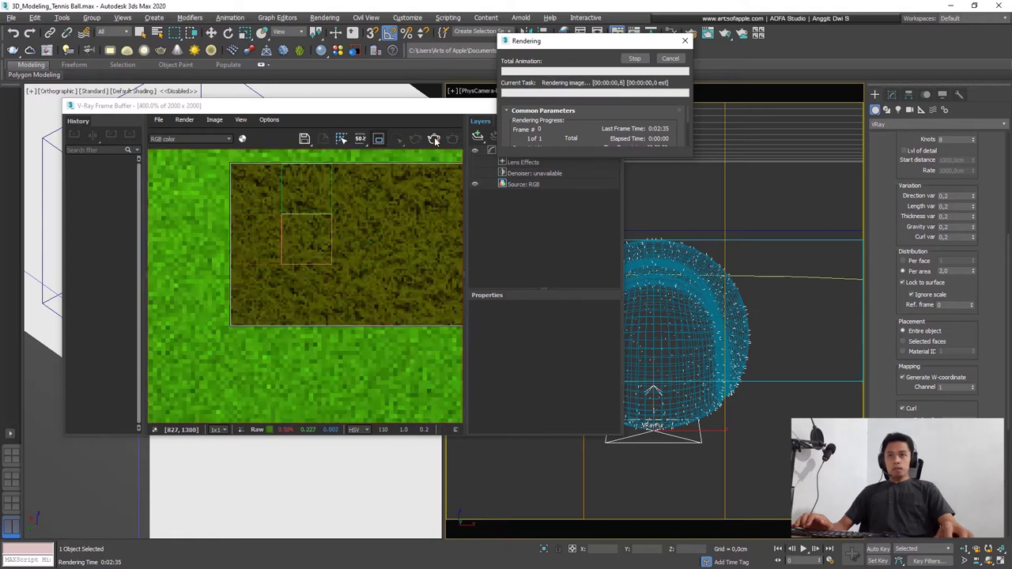
{"action": "left_click", "coordinate": [613, 106]}
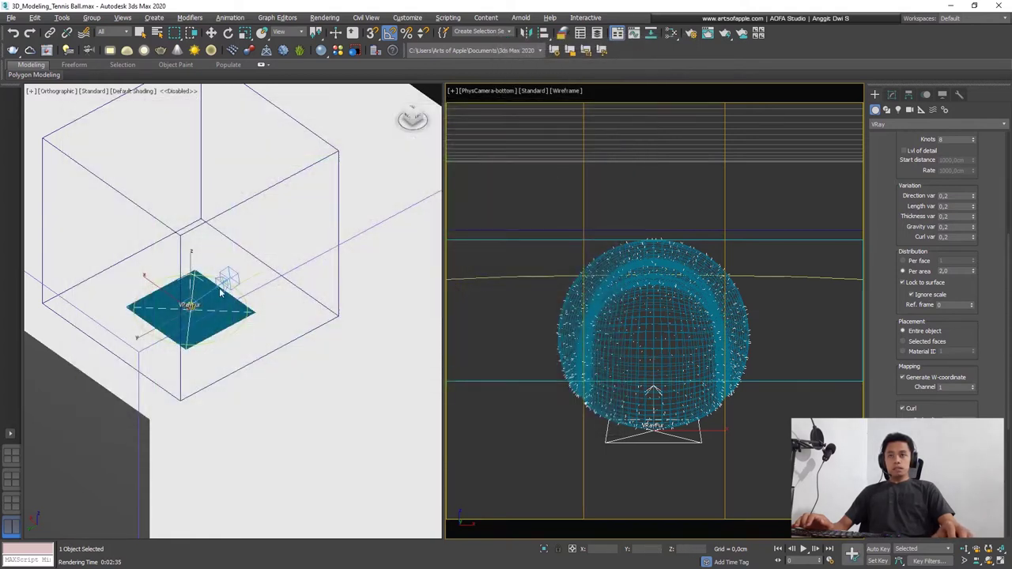
Step: Turn on fur curl and try curl radius values, settling at 0.03
{"action": "scroll", "coordinate": [221, 292], "scroll_direction": "up", "scroll_amount": 3}
{"action": "middle_click_drag", "start_coordinate": [221, 293], "coordinate": [168, 328], "text": "alt"}
{"action": "scroll", "coordinate": [167, 328], "scroll_direction": "up", "scroll_amount": 2}
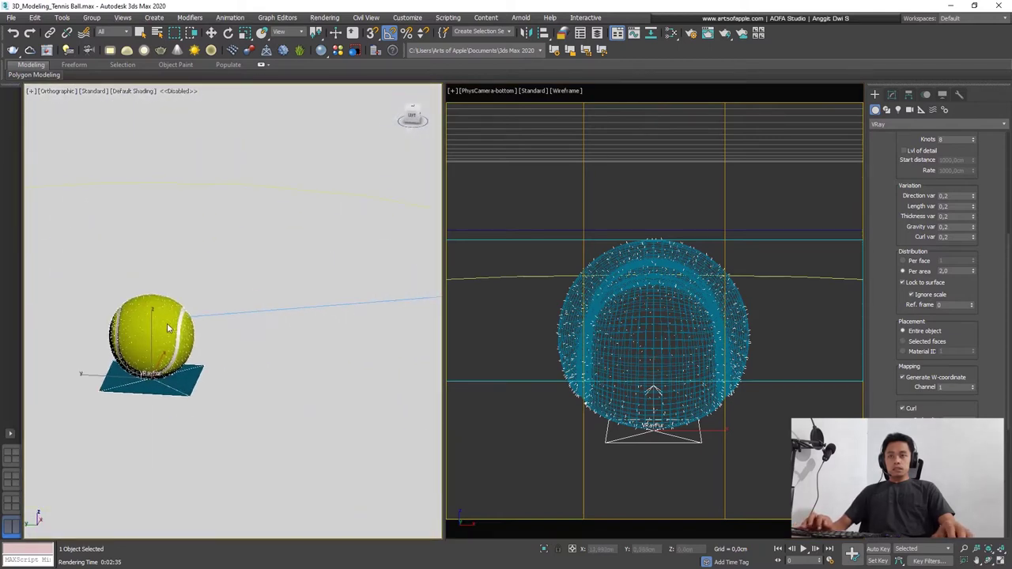
{"action": "scroll", "coordinate": [168, 328], "scroll_direction": "up", "scroll_amount": 1}
{"action": "scroll", "coordinate": [178, 312], "scroll_direction": "up", "scroll_amount": 5}
{"action": "scroll", "coordinate": [190, 292], "scroll_direction": "up", "scroll_amount": 3}
{"action": "scroll", "coordinate": [200, 271], "scroll_direction": "up", "scroll_amount": 2}
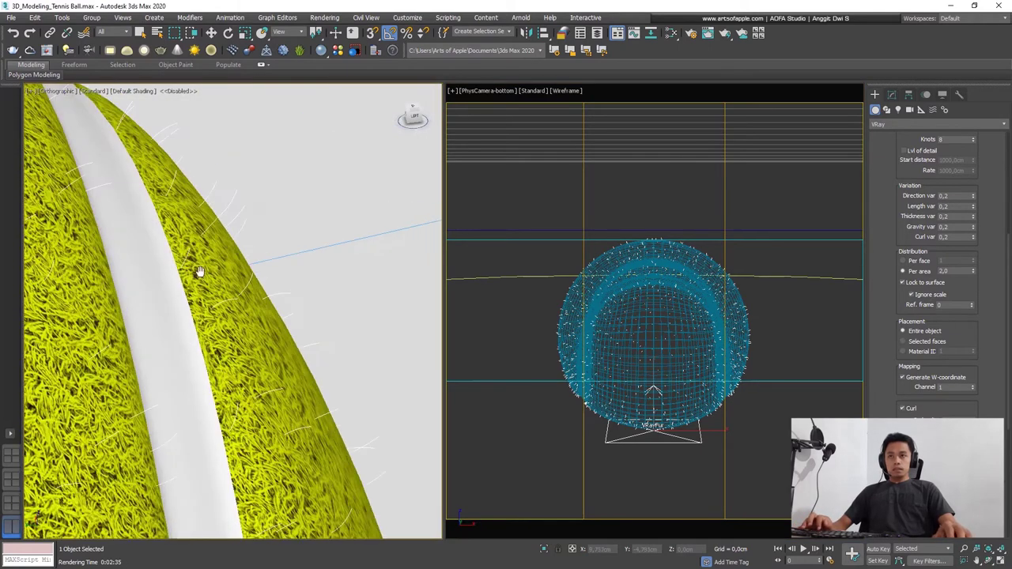
{"action": "mouse_move", "coordinate": [200, 271]}
{"action": "middle_mouse_down", "text": "alt"}
{"action": "mouse_move", "coordinate": [298, 324]}
{"action": "mouse_move", "coordinate": [267, 422]}
{"action": "mouse_move", "coordinate": [257, 332]}
{"action": "middle_mouse_up", "text": "alt"}
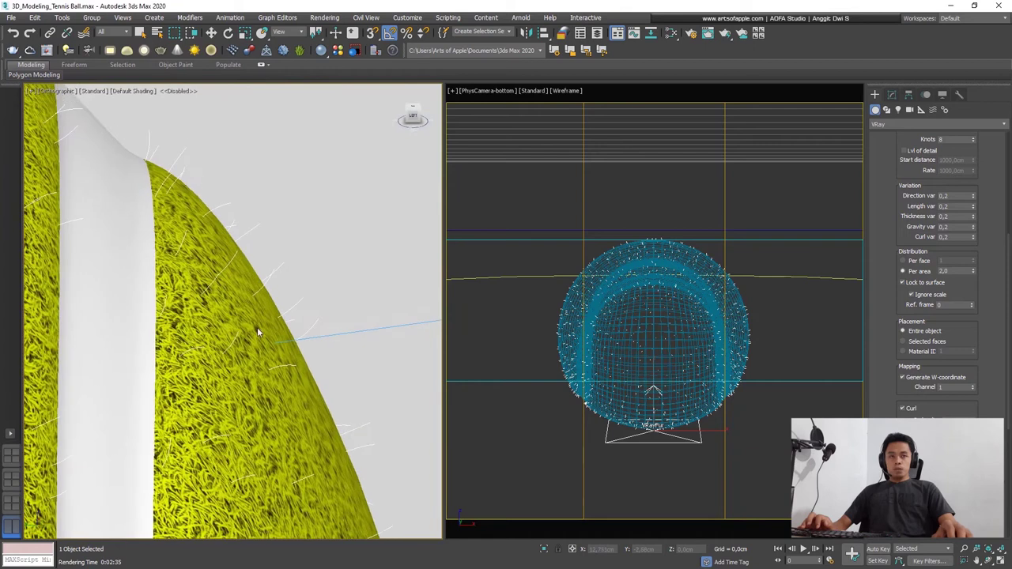
{"action": "left_click_drag", "start_coordinate": [989, 377], "coordinate": [974, 277]}
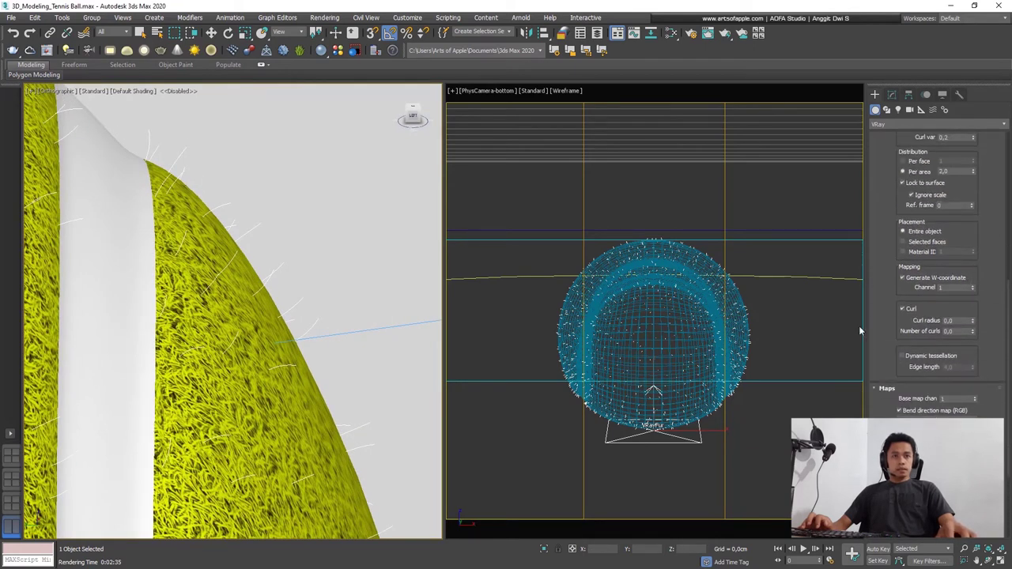
{"action": "left_click", "coordinate": [973, 319]}
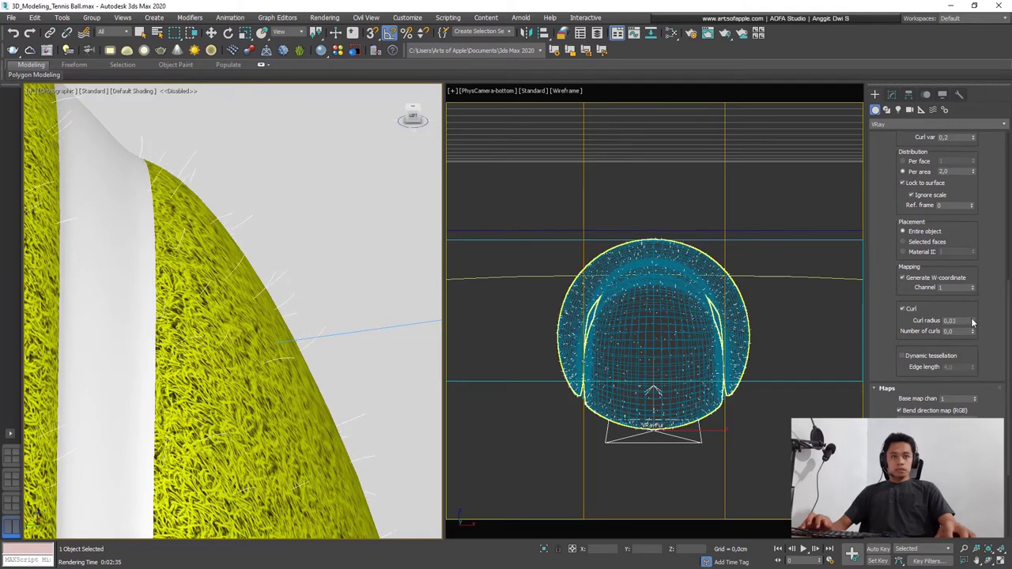
{"action": "left_click", "coordinate": [973, 318]}
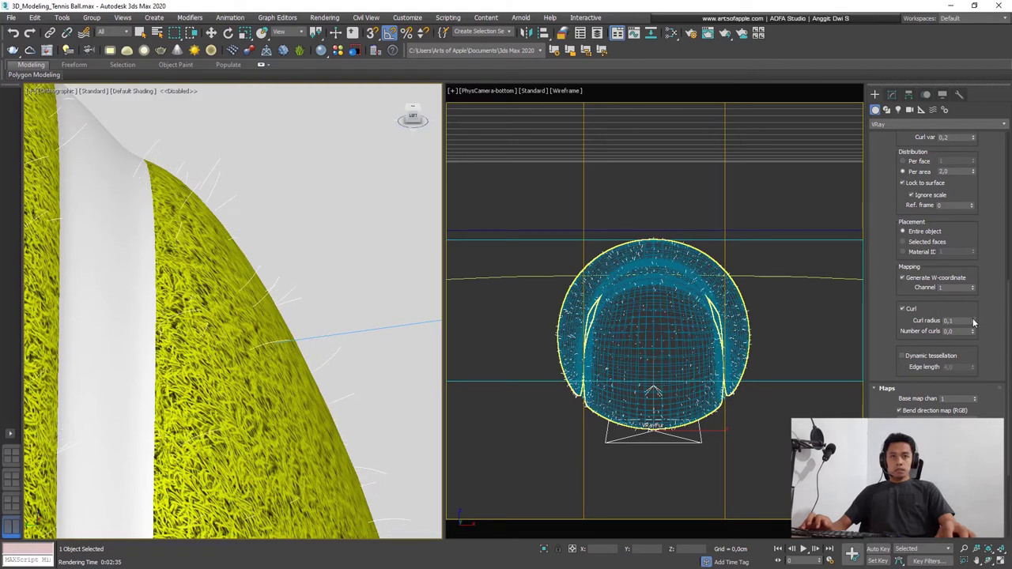
{"action": "left_click", "coordinate": [973, 324]}
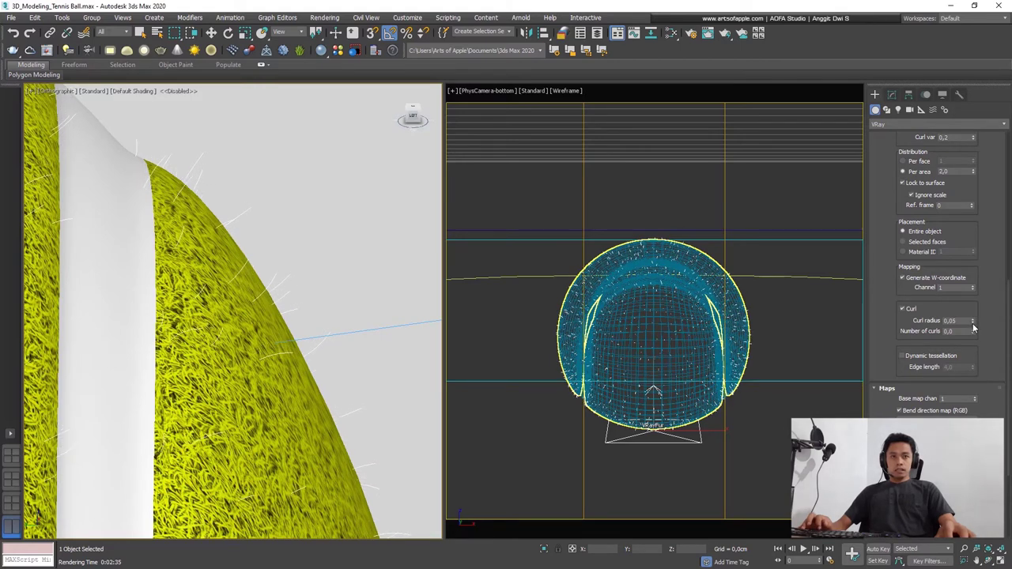
{"action": "left_click", "coordinate": [973, 323]}
Step: Lower the curl radius to 0.02 and raise the number of curls to about 1.97
{"action": "mouse_move", "coordinate": [248, 290]}
{"action": "middle_mouse_down", "text": "alt"}
{"action": "mouse_move", "coordinate": [164, 357]}
{"action": "mouse_move", "coordinate": [242, 298]}
{"action": "middle_mouse_up", "text": "alt"}
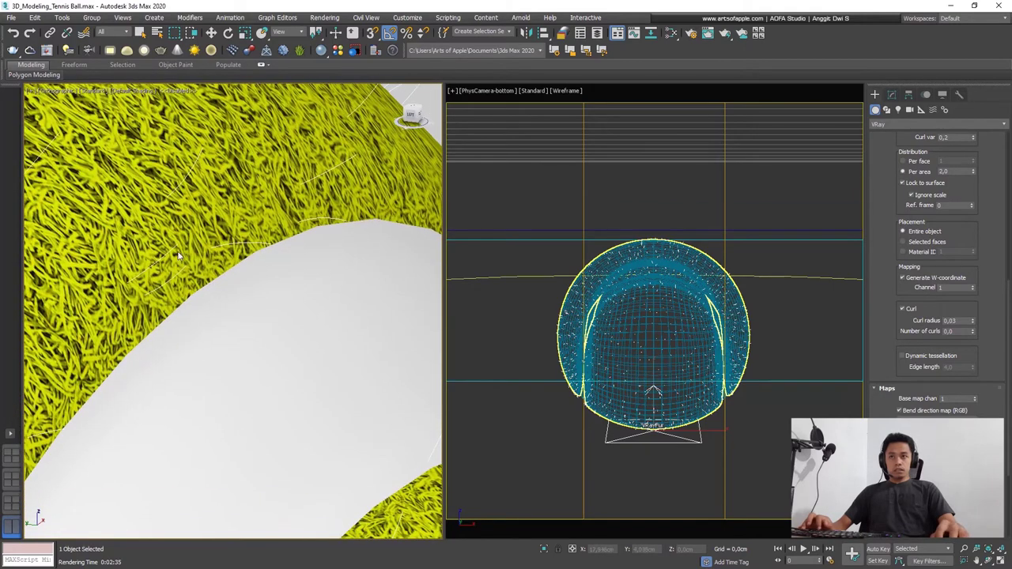
{"action": "scroll", "coordinate": [194, 249], "scroll_direction": "down", "scroll_amount": 3}
{"action": "scroll", "coordinate": [194, 250], "scroll_direction": "up", "scroll_amount": 3}
{"action": "scroll", "coordinate": [302, 382], "scroll_direction": "up", "scroll_amount": 3}
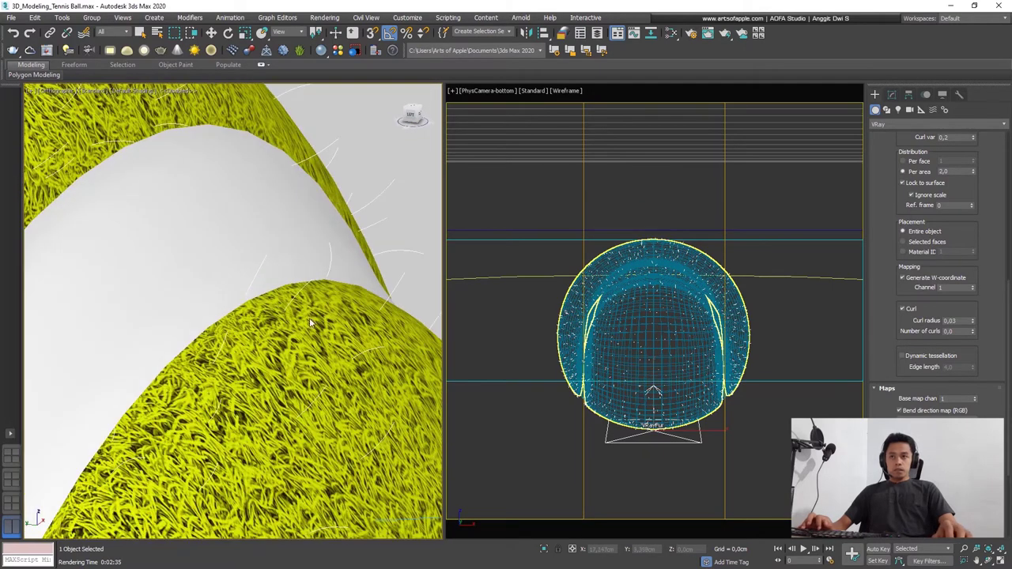
{"action": "left_click", "coordinate": [973, 323]}
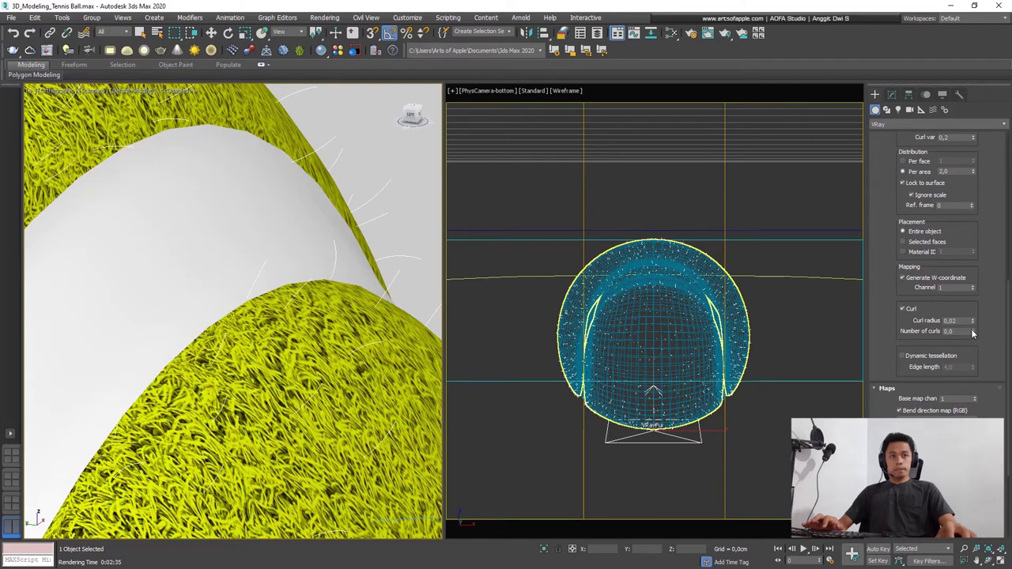
{"action": "left_click_drag", "start_coordinate": [974, 332], "coordinate": [970, 265]}
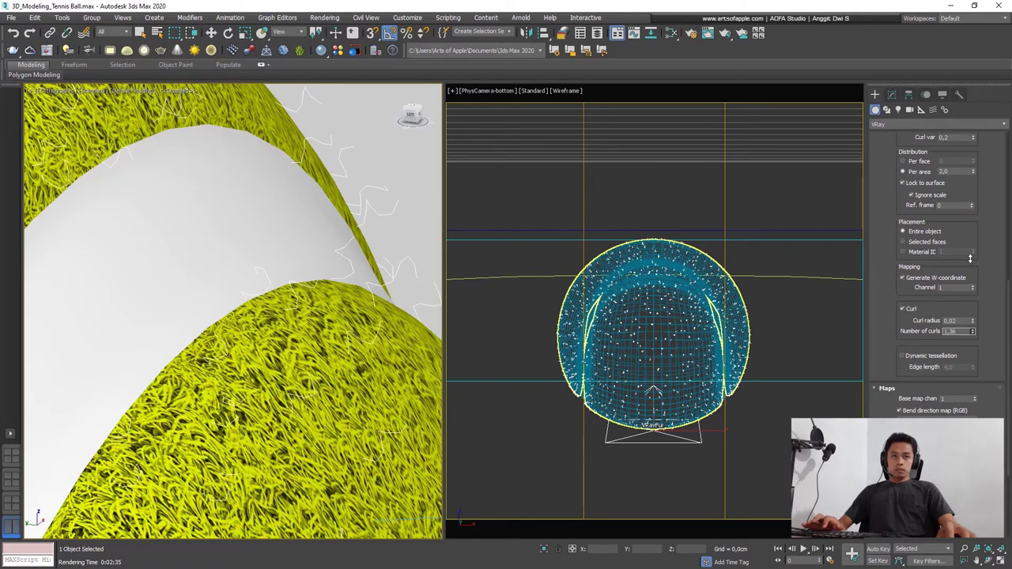
{"action": "left_click_drag", "start_coordinate": [970, 265], "coordinate": [973, 224]}
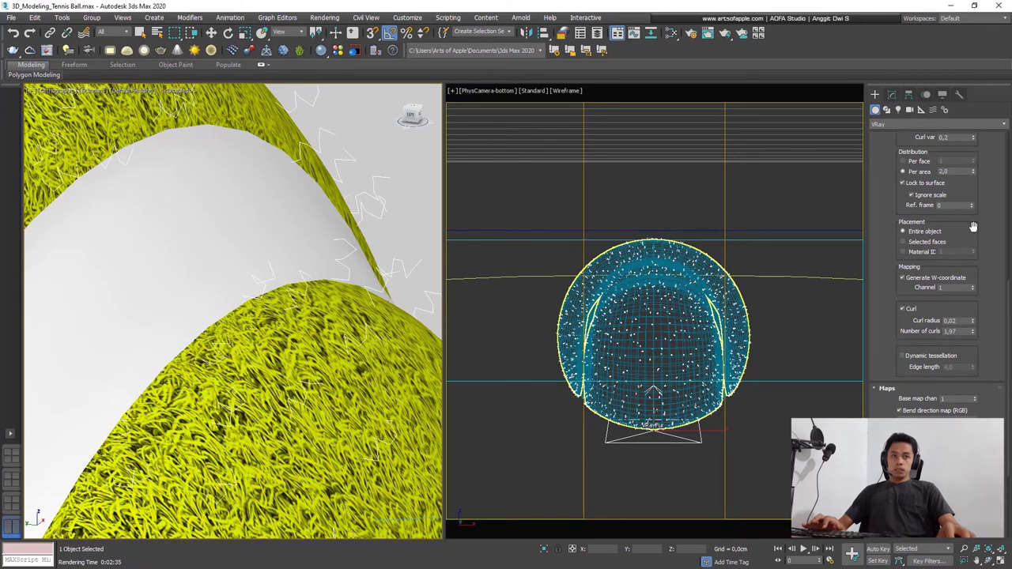
{"action": "scroll", "coordinate": [375, 299], "scroll_direction": "down", "scroll_amount": 5}
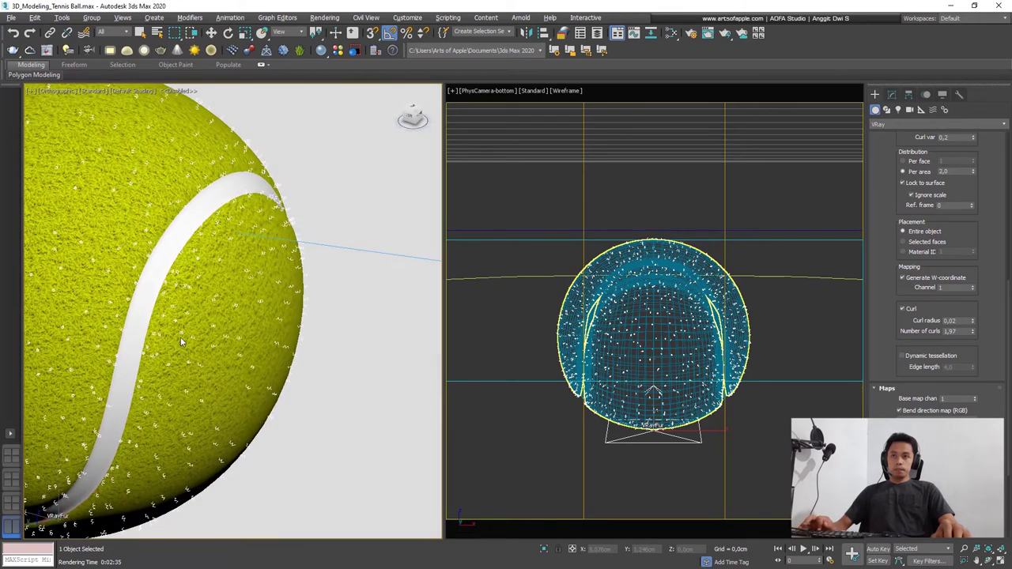
Step: Raise the VRayFur Per area distribution from 2.0 to 10000
{"action": "mouse_move", "coordinate": [376, 299]}
{"action": "middle_mouse_down", "text": "alt"}
{"action": "mouse_move", "coordinate": [352, 333]}
{"action": "mouse_move", "coordinate": [247, 377]}
{"action": "middle_mouse_up", "text": "alt"}
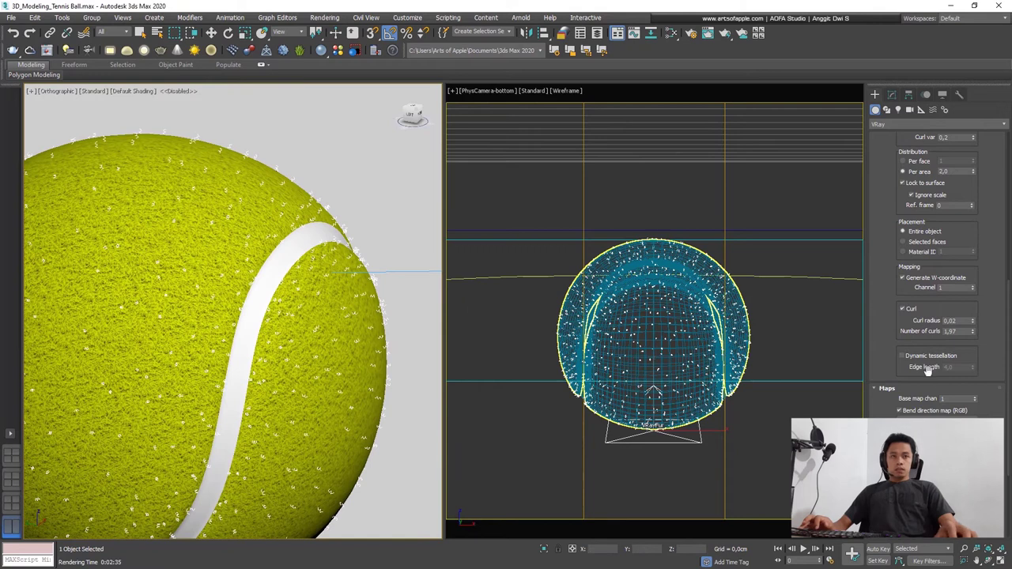
{"action": "left_click_drag", "start_coordinate": [987, 365], "coordinate": [975, 415]}
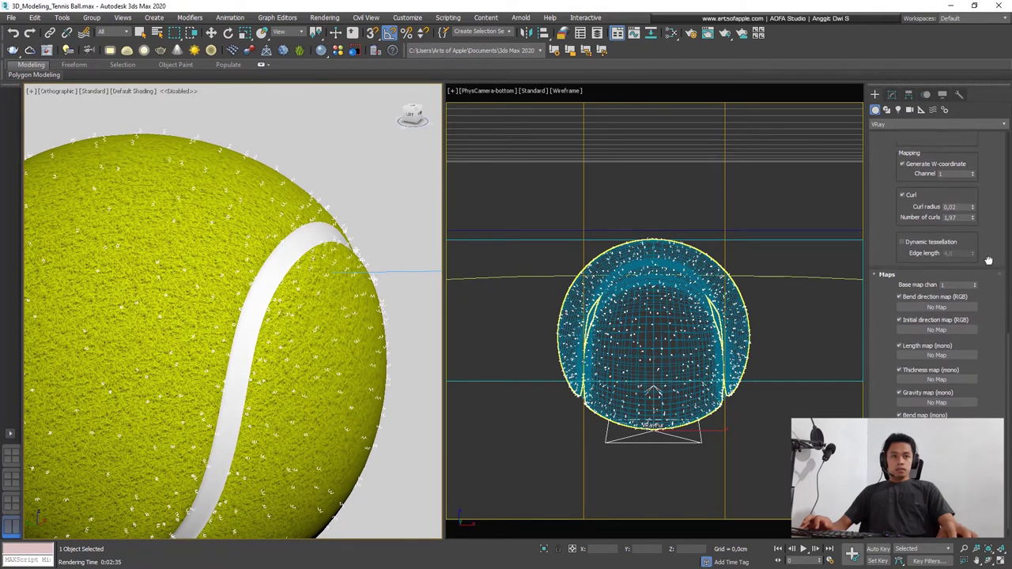
{"action": "scroll", "coordinate": [977, 372], "scroll_direction": "up", "scroll_amount": 2}
{"action": "scroll", "coordinate": [980, 332], "scroll_direction": "up", "scroll_amount": 2}
{"action": "scroll", "coordinate": [983, 300], "scroll_direction": "up", "scroll_amount": 1}
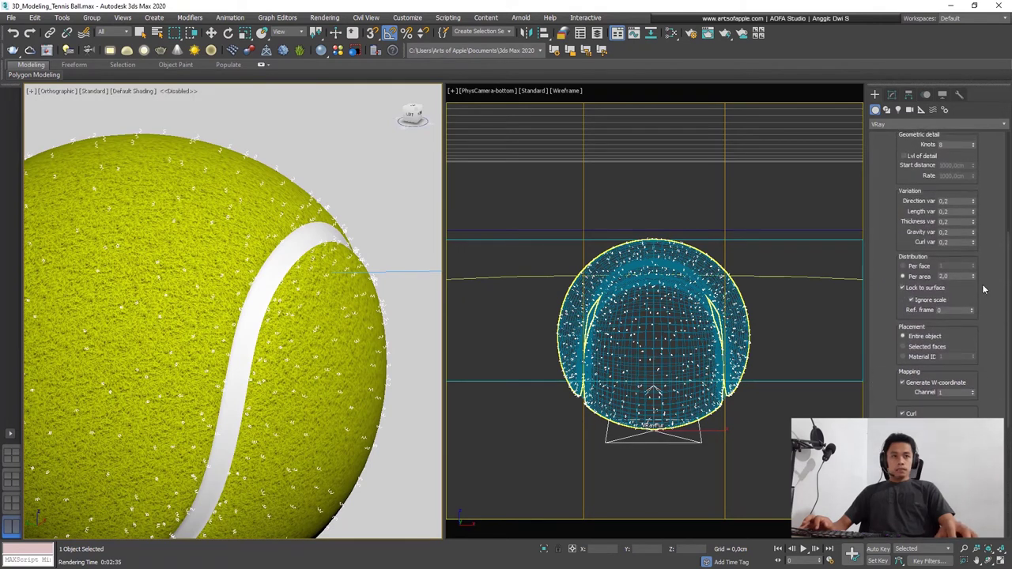
{"action": "scroll", "coordinate": [976, 285], "scroll_direction": "up", "scroll_amount": 2}
{"action": "scroll", "coordinate": [960, 320], "scroll_direction": "up", "scroll_amount": 1}
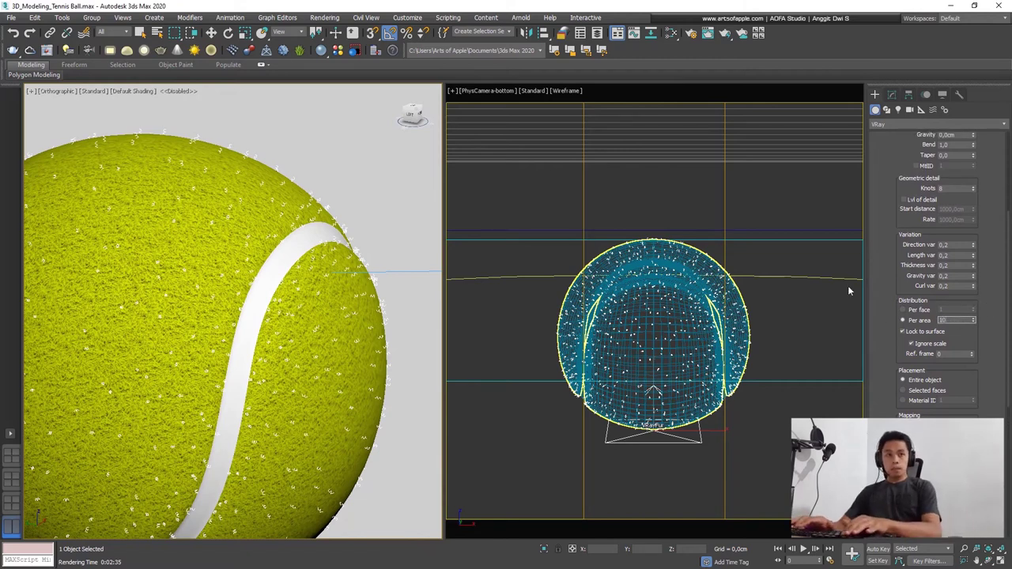
{"action": "type", "text": "10000"}
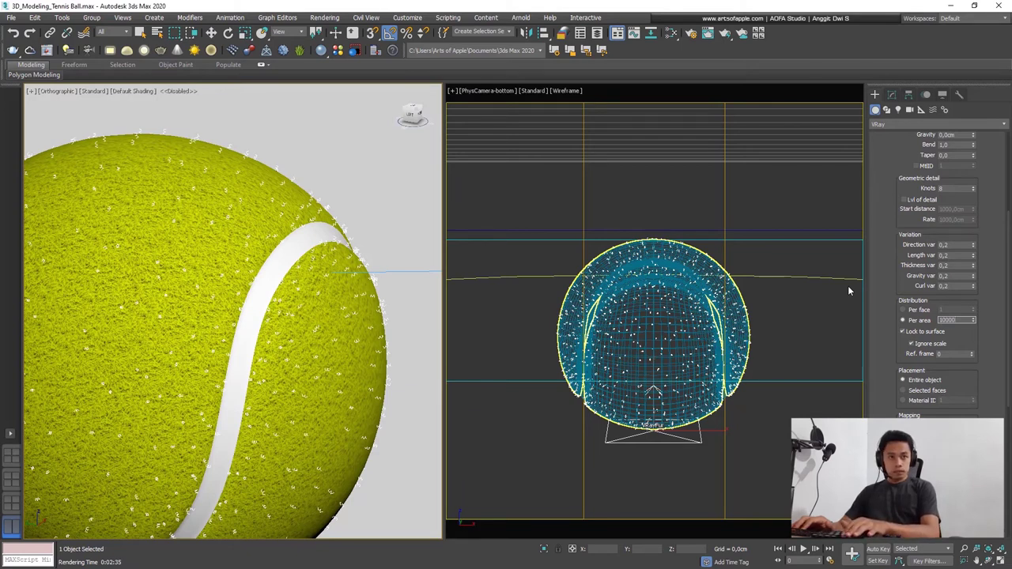
{"action": "key", "text": "Return"}
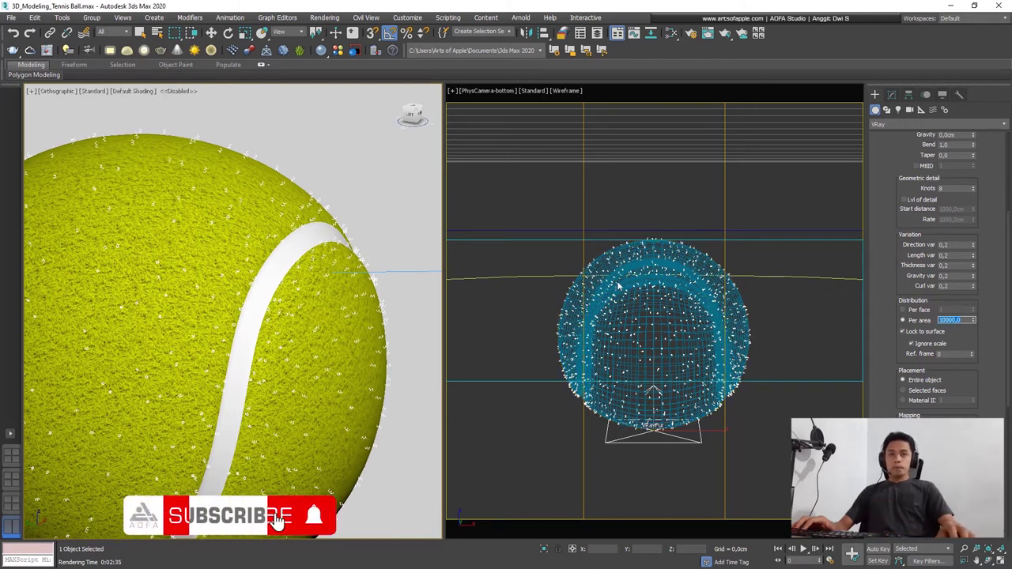
Step: Render the whole ball in the V-Ray Frame Buffer with Region render switched off
{"action": "key", "text": "shift+q"}
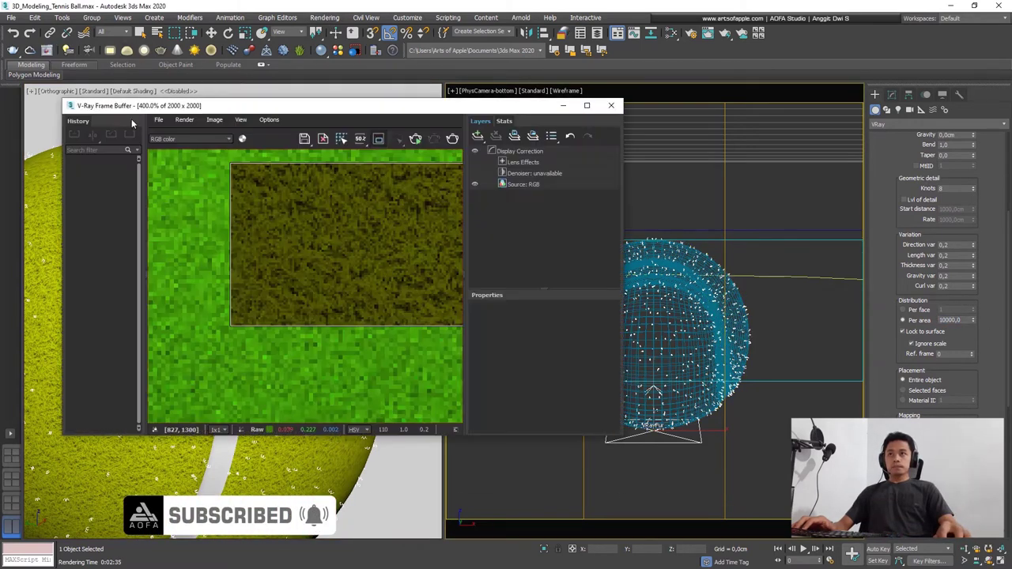
{"action": "scroll", "coordinate": [298, 254], "scroll_direction": "down", "scroll_amount": 5}
{"action": "scroll", "coordinate": [297, 255], "scroll_direction": "up", "scroll_amount": 2}
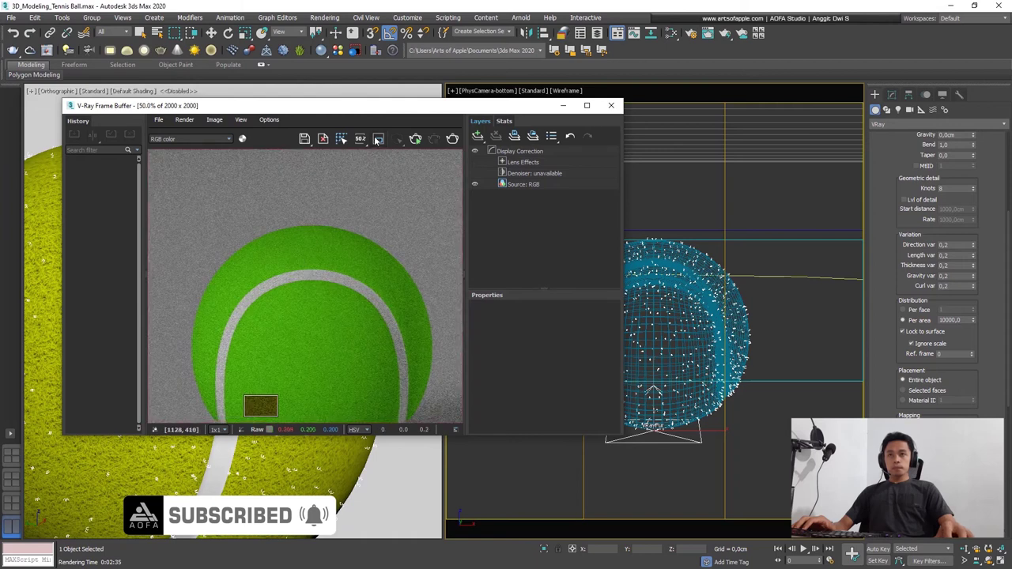
{"action": "left_click", "coordinate": [378, 140]}
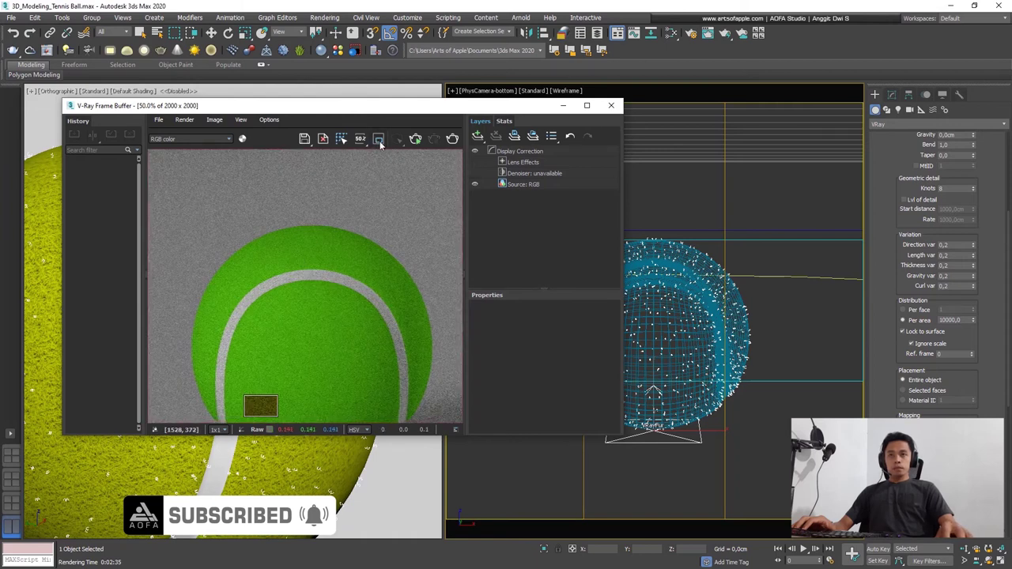
{"action": "left_click", "coordinate": [453, 140]}
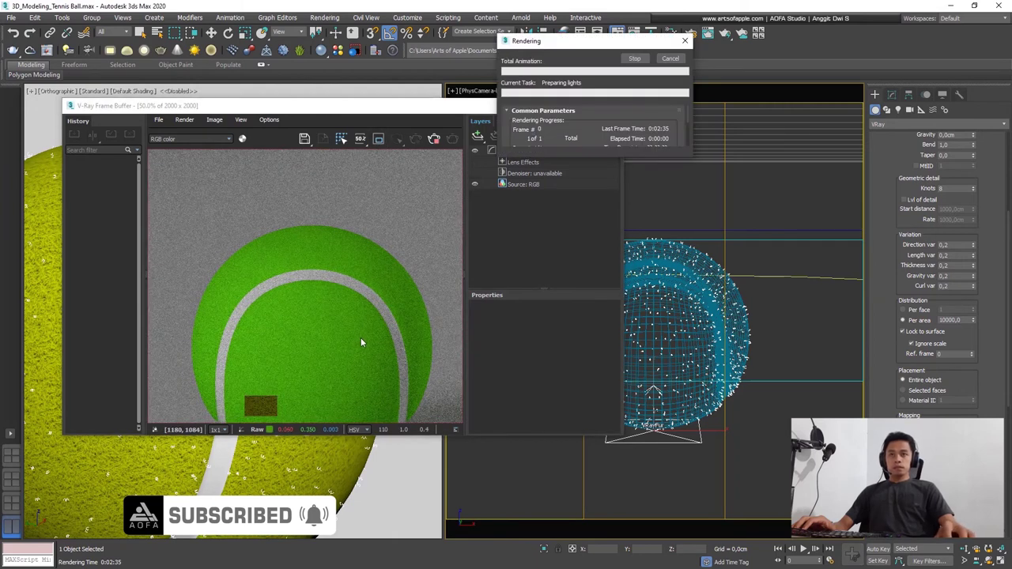
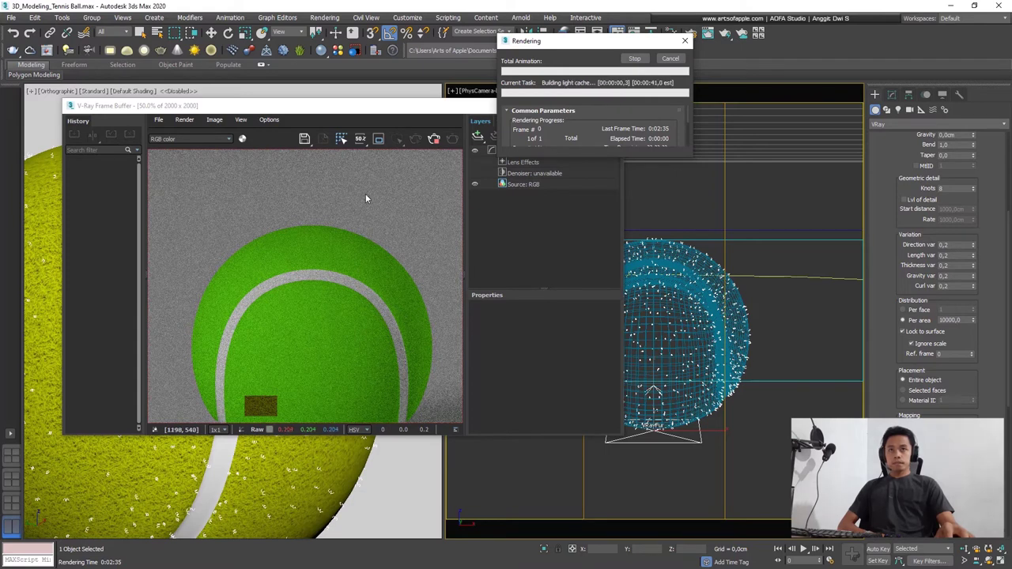
Step: Bring the finished V-Ray render forward and zoom in on the ball's fuzzy fur
{"action": "left_click", "coordinate": [301, 340]}
{"action": "middle_click_drag", "start_coordinate": [302, 338], "coordinate": [288, 280]}
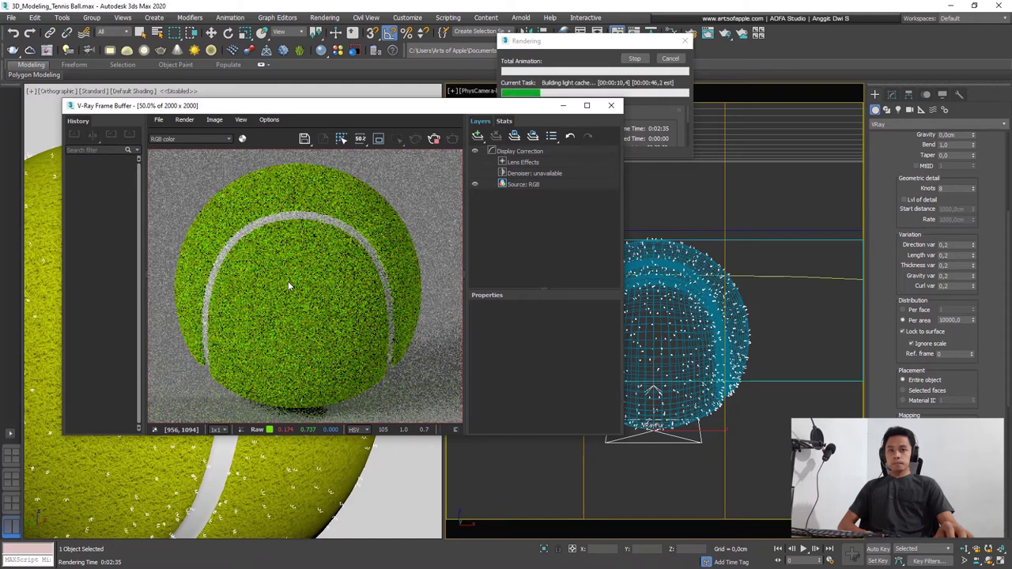
{"action": "scroll", "coordinate": [210, 256], "scroll_direction": "up", "scroll_amount": 1}
{"action": "scroll", "coordinate": [213, 255], "scroll_direction": "up", "scroll_amount": 1}
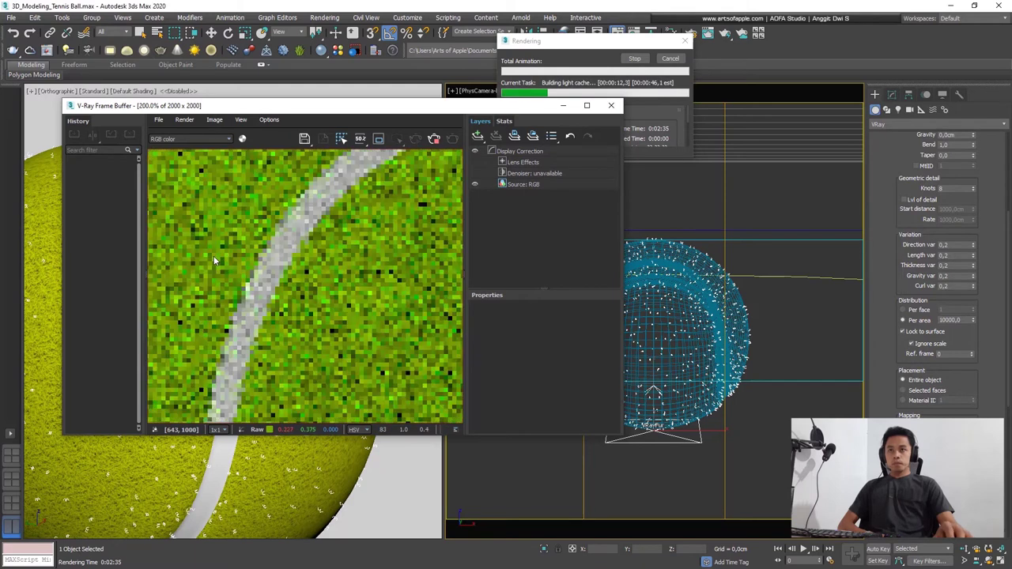
{"action": "scroll", "coordinate": [214, 255], "scroll_direction": "down", "scroll_amount": 3}
{"action": "scroll", "coordinate": [245, 247], "scroll_direction": "up", "scroll_amount": 1}
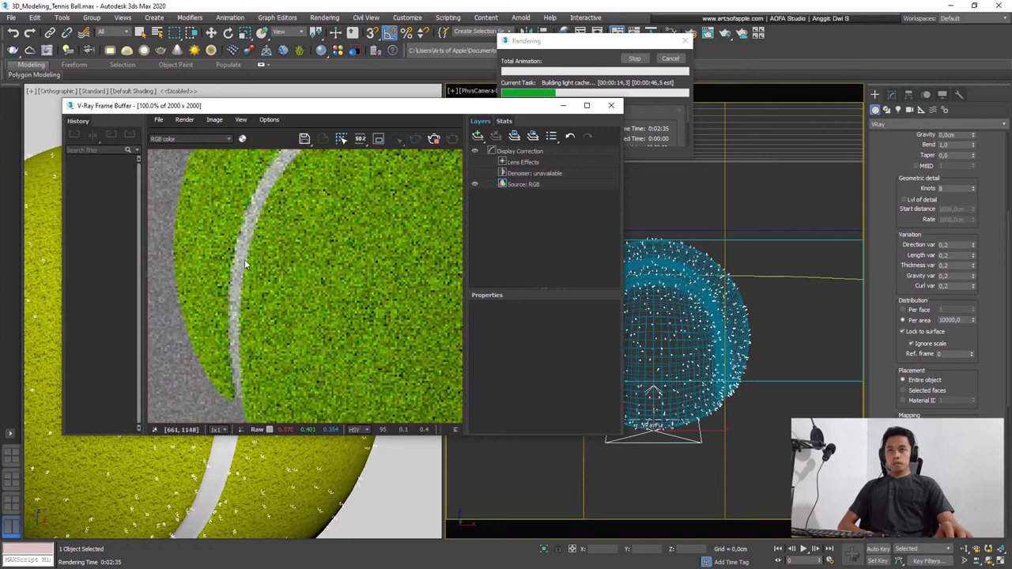
{"action": "scroll", "coordinate": [245, 265], "scroll_direction": "down", "scroll_amount": 2}
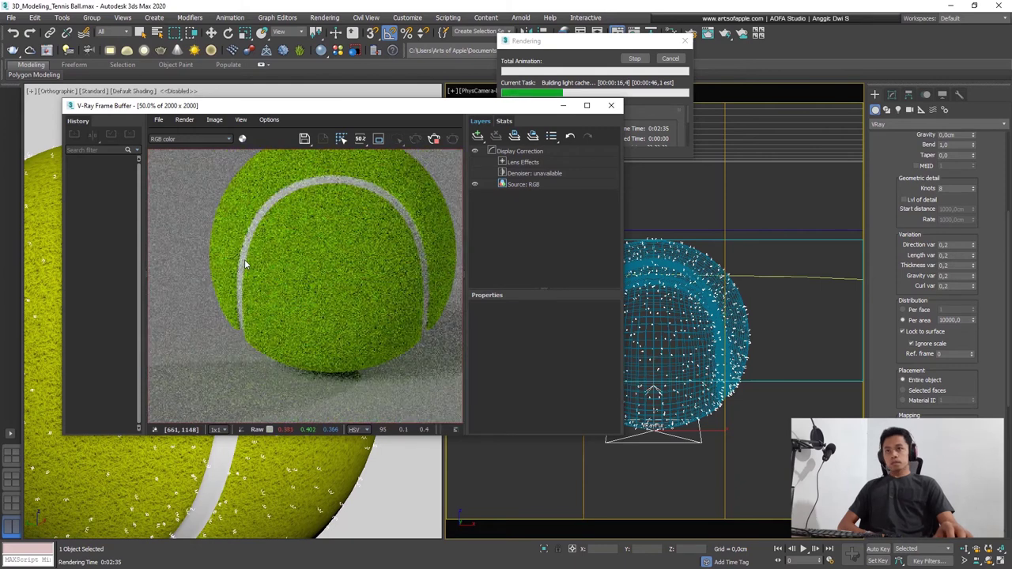
{"action": "scroll", "coordinate": [244, 259], "scroll_direction": "up", "scroll_amount": 1}
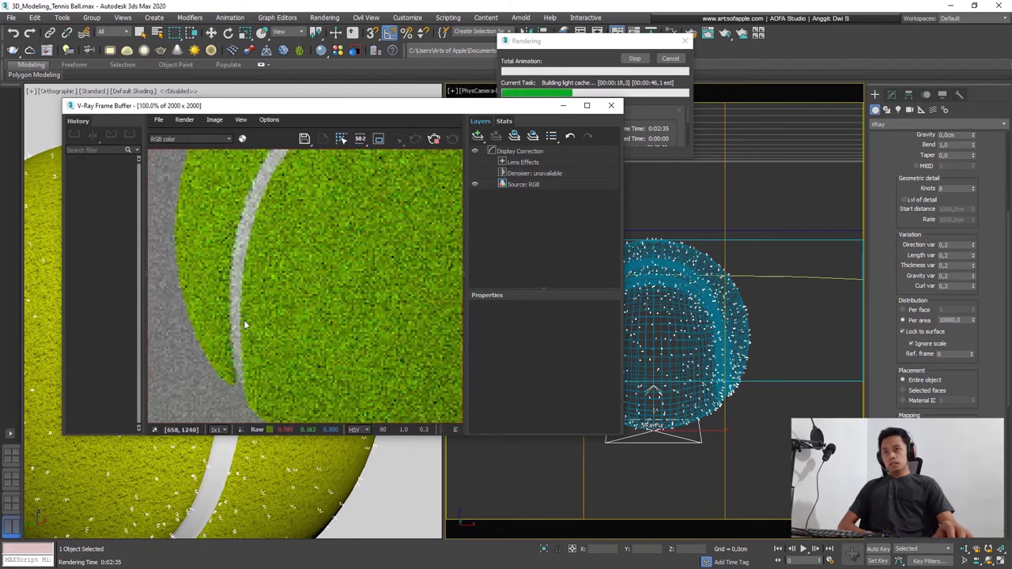
{"action": "scroll", "coordinate": [241, 261], "scroll_direction": "up", "scroll_amount": 1}
{"action": "scroll", "coordinate": [283, 245], "scroll_direction": "up", "scroll_amount": 2}
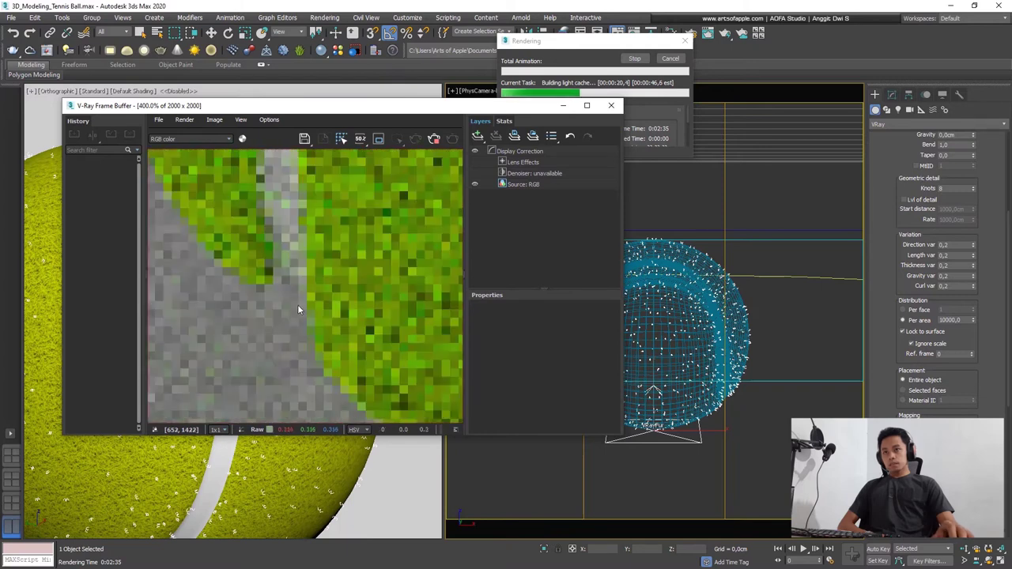
{"action": "scroll", "coordinate": [299, 312], "scroll_direction": "down", "scroll_amount": 2}
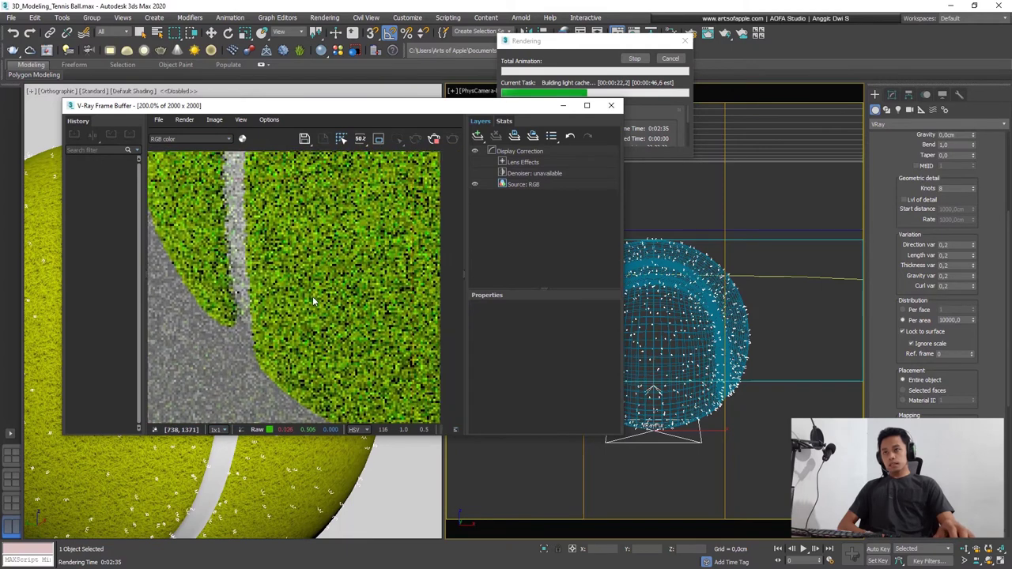
{"action": "scroll", "coordinate": [300, 284], "scroll_direction": "down", "scroll_amount": 4}
{"action": "scroll", "coordinate": [302, 254], "scroll_direction": "up", "scroll_amount": 4}
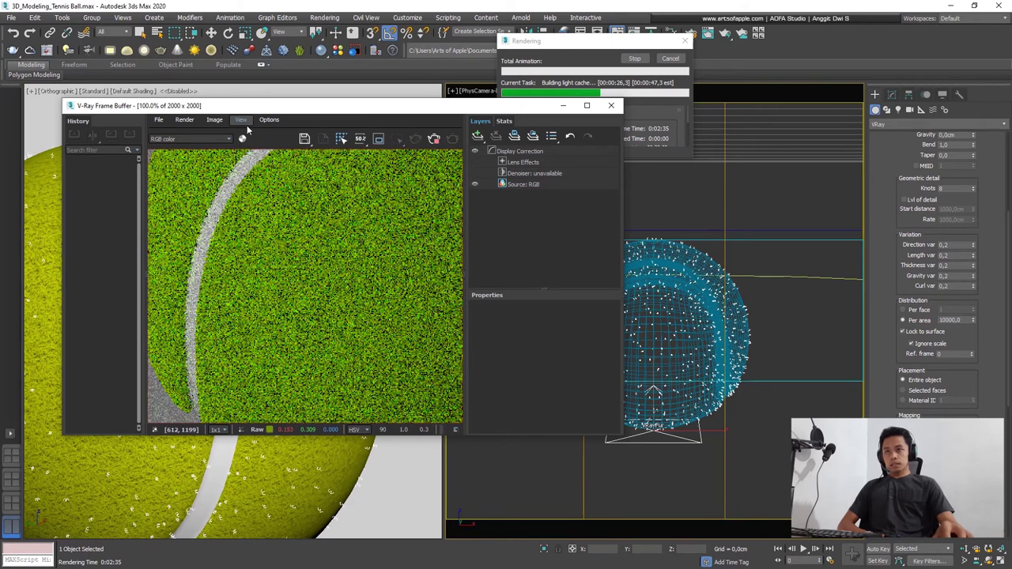
Step: Inspect the white seam, bottom edge and shadow, then close the frame buffer
{"action": "mouse_move", "coordinate": [321, 290]}
{"action": "middle_mouse_down"}
{"action": "mouse_move", "coordinate": [340, 390]}
{"action": "mouse_move", "coordinate": [404, 327]}
{"action": "mouse_move", "coordinate": [327, 354]}
{"action": "mouse_move", "coordinate": [312, 221]}
{"action": "middle_mouse_up"}
{"action": "mouse_move", "coordinate": [312, 380]}
{"action": "middle_mouse_down"}
{"action": "mouse_move", "coordinate": [337, 274]}
{"action": "mouse_move", "coordinate": [350, 327]}
{"action": "middle_mouse_up"}
{"action": "mouse_move", "coordinate": [280, 232]}
{"action": "middle_mouse_down"}
{"action": "mouse_move", "coordinate": [258, 336]}
{"action": "mouse_move", "coordinate": [282, 216]}
{"action": "middle_mouse_up"}
{"action": "scroll", "coordinate": [309, 280], "scroll_direction": "down", "scroll_amount": 3}
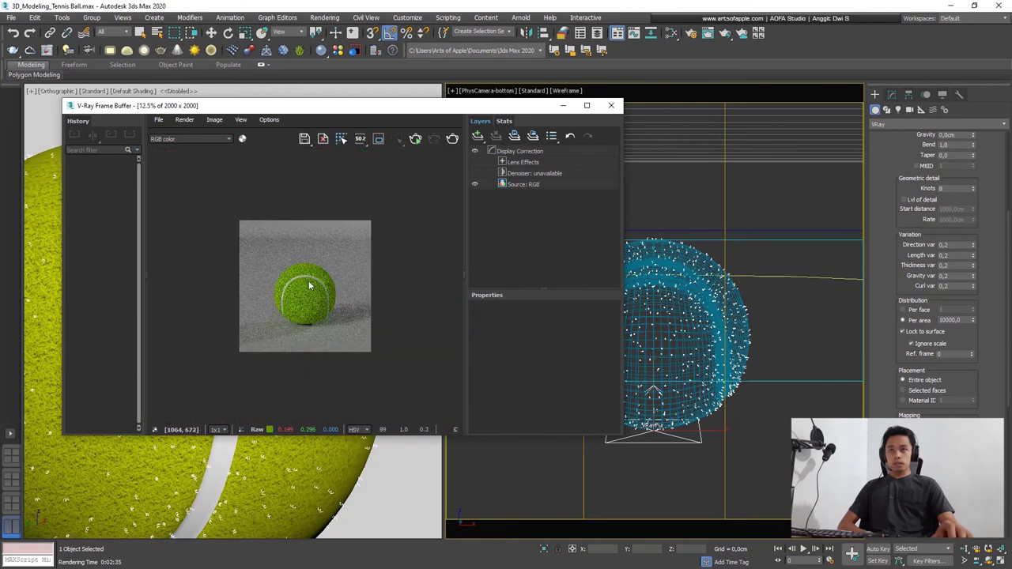
{"action": "scroll", "coordinate": [309, 280], "scroll_direction": "up", "scroll_amount": 1}
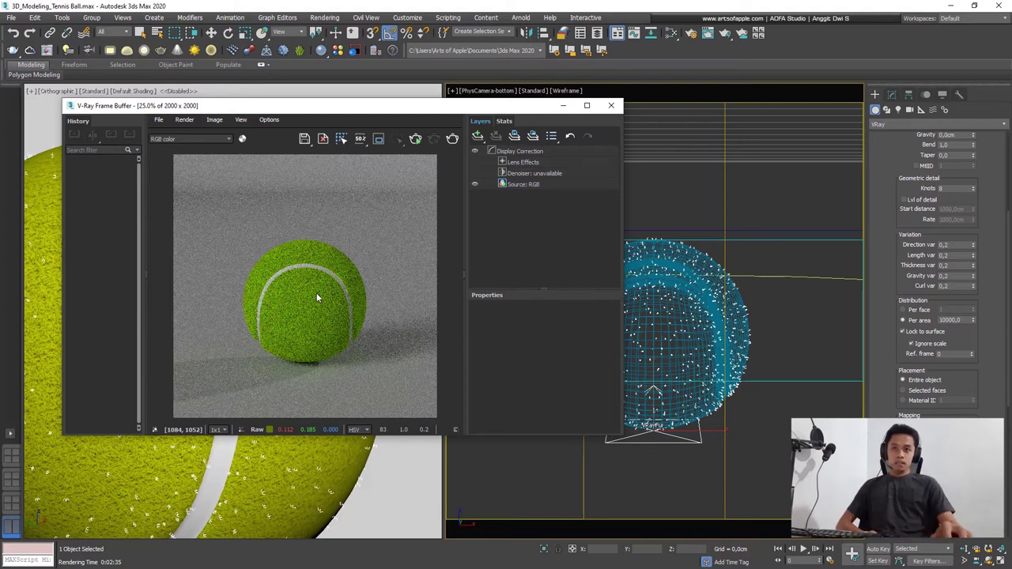
{"action": "scroll", "coordinate": [274, 324], "scroll_direction": "up", "scroll_amount": 1}
{"action": "scroll", "coordinate": [274, 330], "scroll_direction": "up", "scroll_amount": 1}
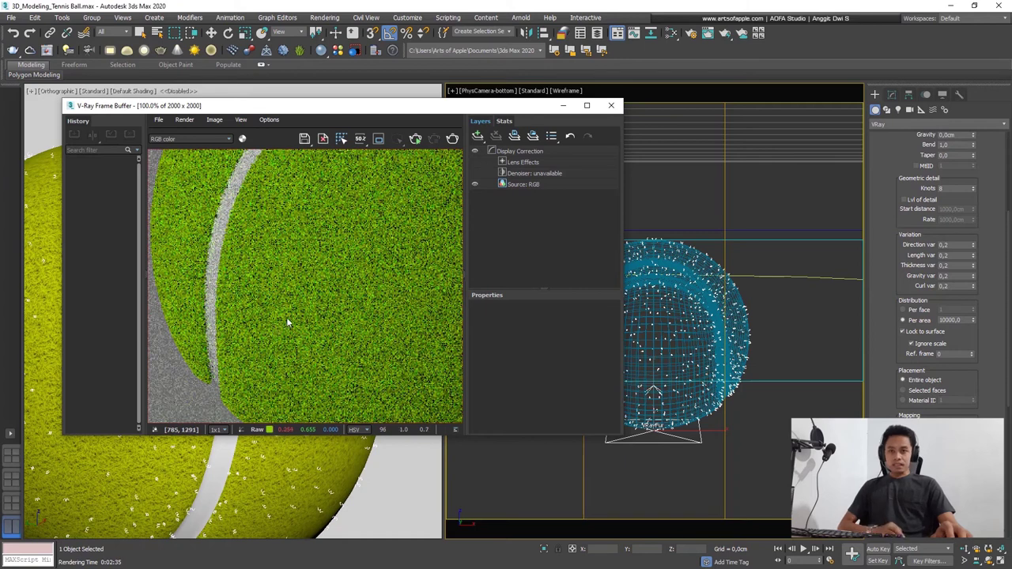
{"action": "scroll", "coordinate": [287, 317], "scroll_direction": "down", "scroll_amount": 1}
{"action": "scroll", "coordinate": [272, 321], "scroll_direction": "down", "scroll_amount": 1}
{"action": "scroll", "coordinate": [300, 307], "scroll_direction": "up", "scroll_amount": 1}
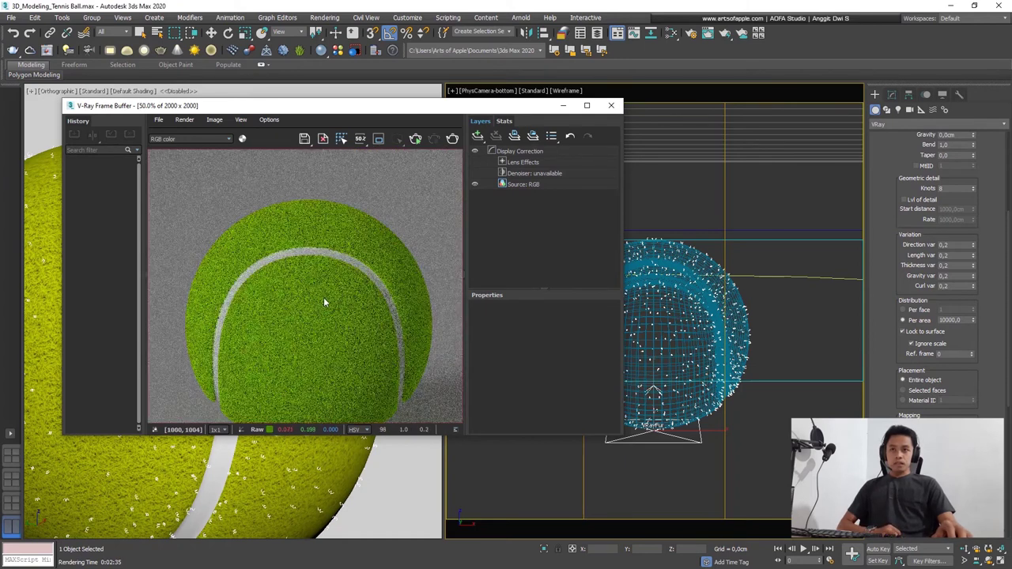
{"action": "scroll", "coordinate": [322, 297], "scroll_direction": "down", "scroll_amount": 1}
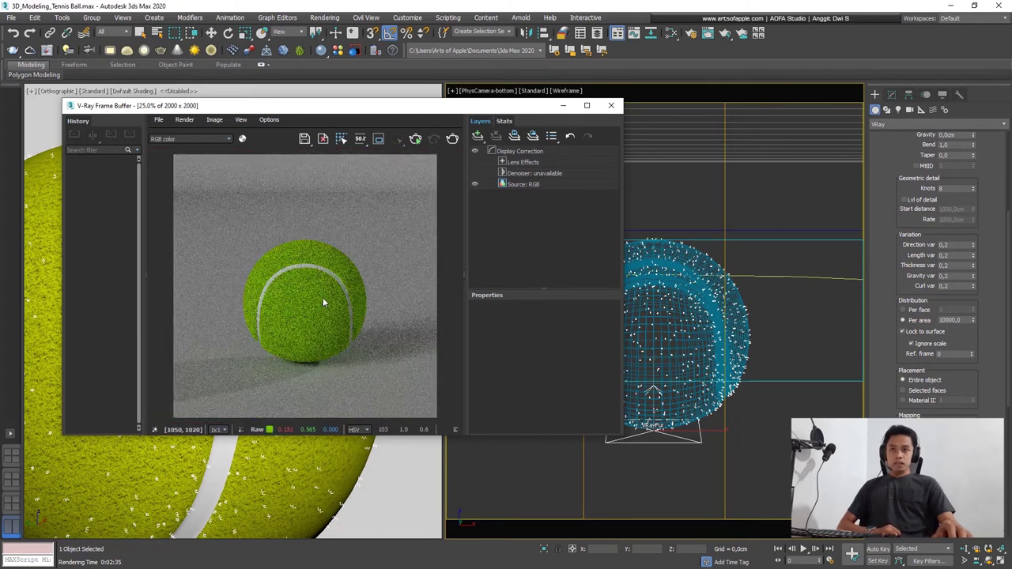
{"action": "left_click", "coordinate": [611, 105]}
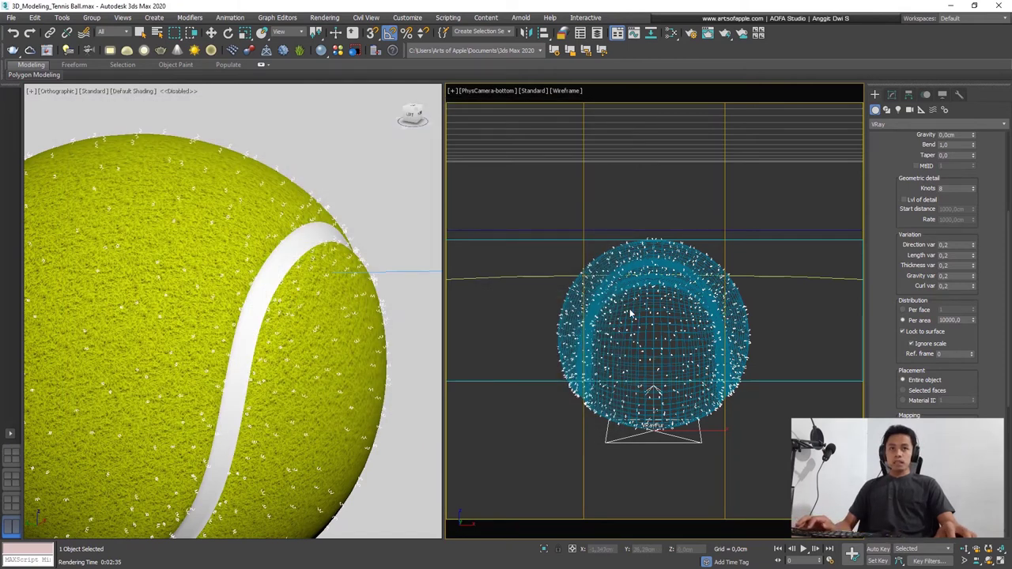
Step: Select the tennis ball and show the whole ball in the left viewport's Left view
{"action": "scroll", "coordinate": [221, 316], "scroll_direction": "down", "scroll_amount": 3}
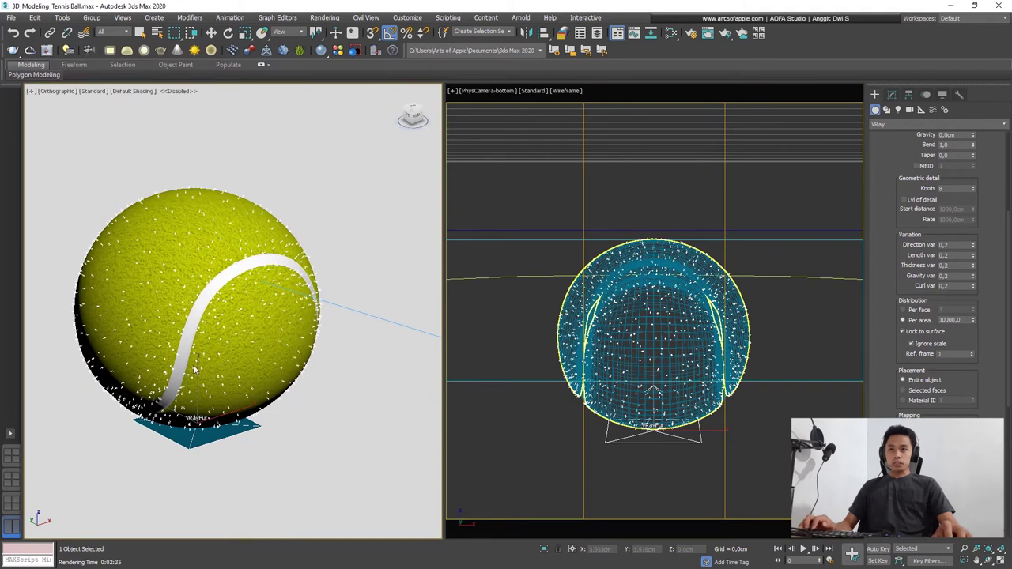
{"action": "left_click", "coordinate": [184, 248]}
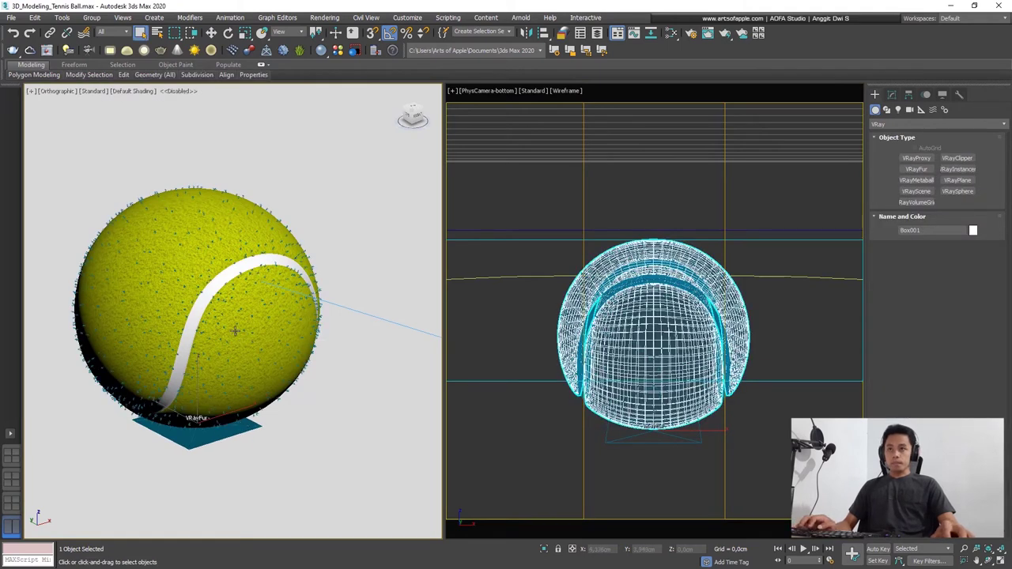
{"action": "scroll", "coordinate": [219, 305], "scroll_direction": "up", "scroll_amount": 5}
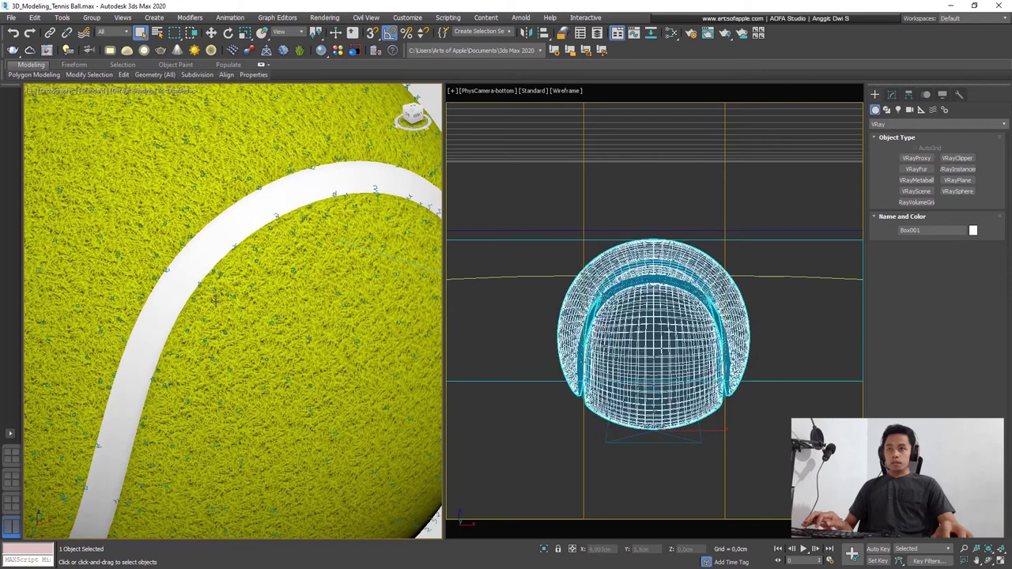
{"action": "scroll", "coordinate": [215, 300], "scroll_direction": "down", "scroll_amount": 5}
{"action": "key", "text": "l"}
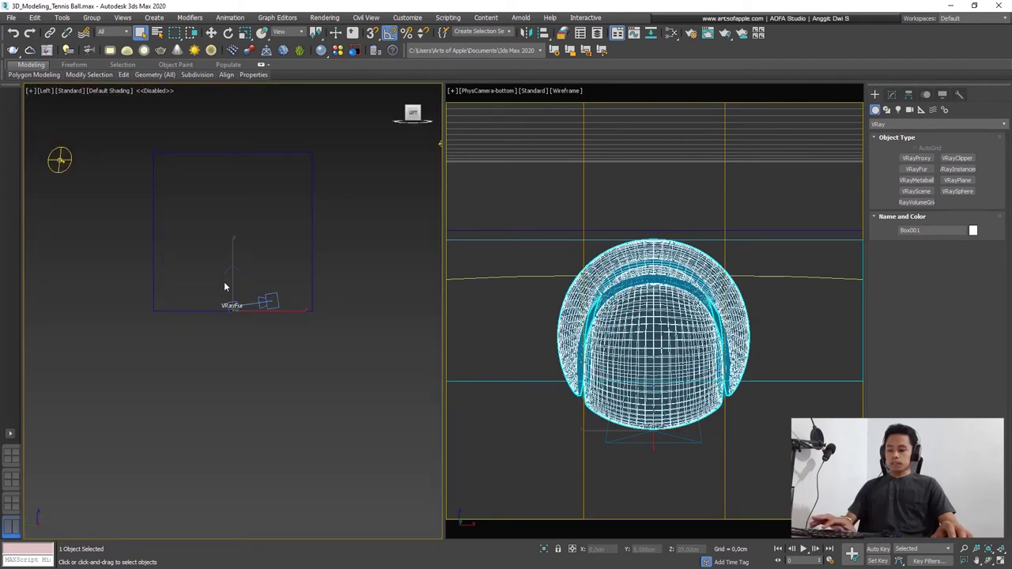
{"action": "scroll", "coordinate": [225, 287], "scroll_direction": "up", "scroll_amount": 3}
{"action": "scroll", "coordinate": [223, 298], "scroll_direction": "down", "scroll_amount": 3}
{"action": "middle_click_drag", "start_coordinate": [223, 298], "coordinate": [175, 305]}
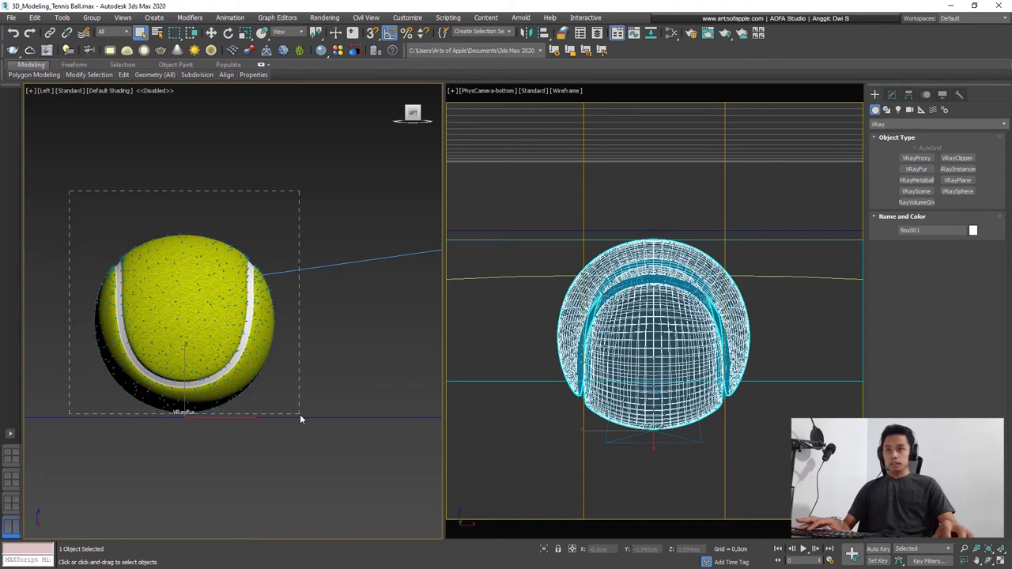
Step: Select every scene object and display the Left viewport in wireframe
{"action": "key", "text": "ctrl+a"}
{"action": "scroll", "coordinate": [263, 392], "scroll_direction": "up", "scroll_amount": 2}
{"action": "scroll", "coordinate": [256, 384], "scroll_direction": "up", "scroll_amount": 1}
{"action": "key", "text": "F3"}
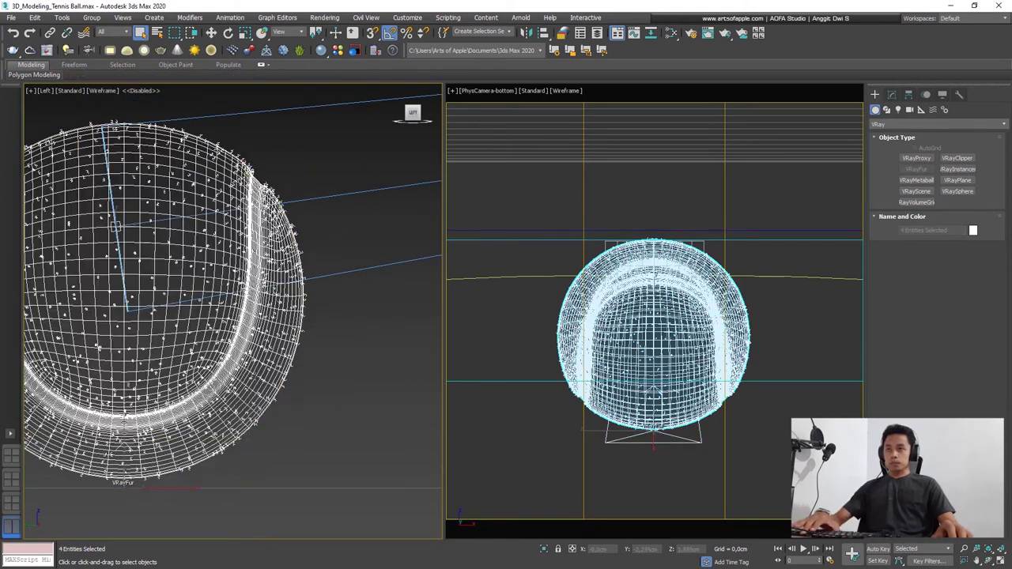
{"action": "scroll", "coordinate": [136, 269], "scroll_direction": "up", "scroll_amount": 3}
{"action": "scroll", "coordinate": [247, 308], "scroll_direction": "up", "scroll_amount": 2}
{"action": "scroll", "coordinate": [247, 303], "scroll_direction": "up", "scroll_amount": 1}
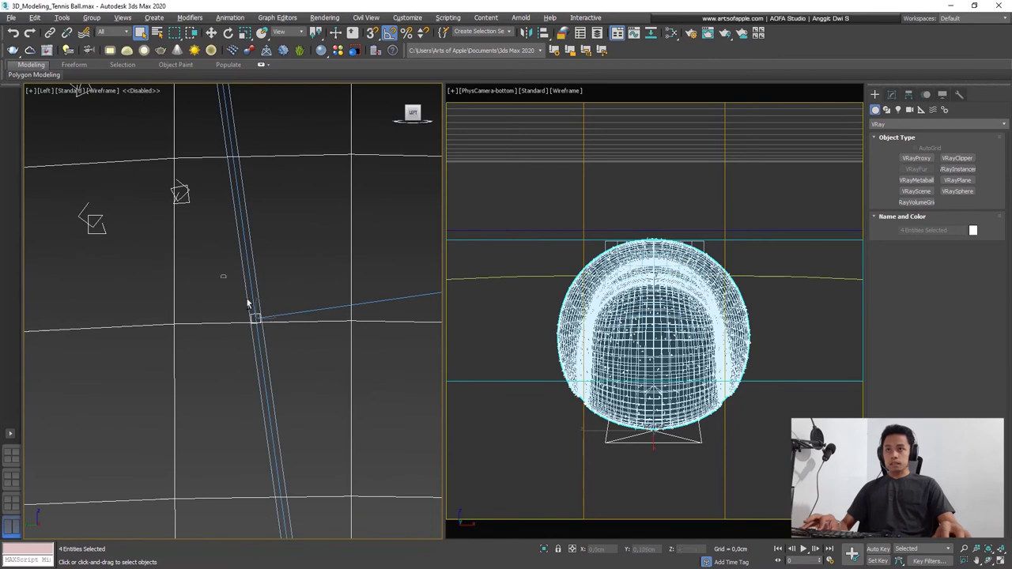
Step: Drop the camera target line so only the three ball objects remain selected, framed and orbited
{"action": "left_click", "coordinate": [275, 318]}
{"action": "key", "text": "ctrl+z"}
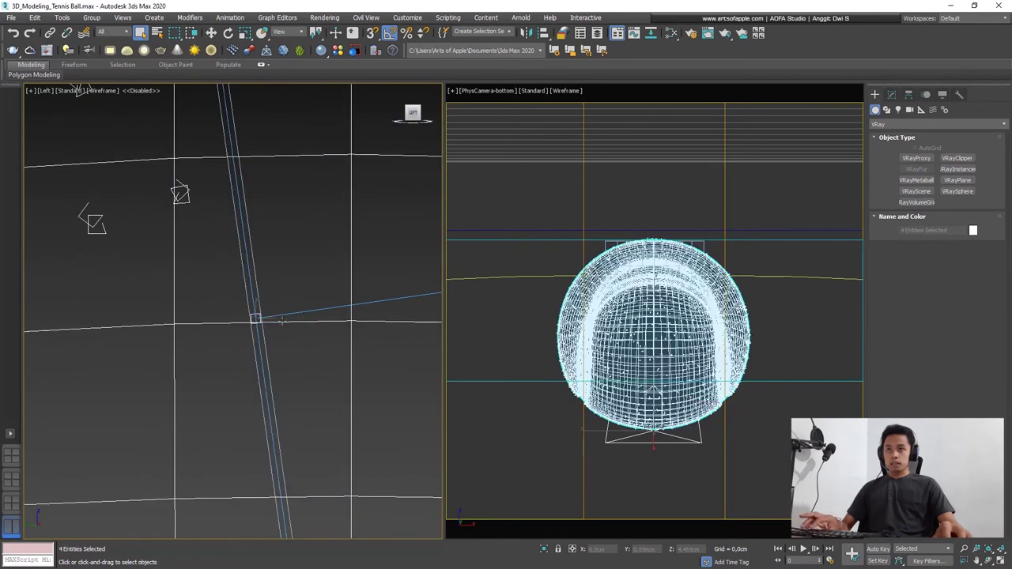
{"action": "key", "text": "ctrl+z"}
{"action": "key", "text": "z"}
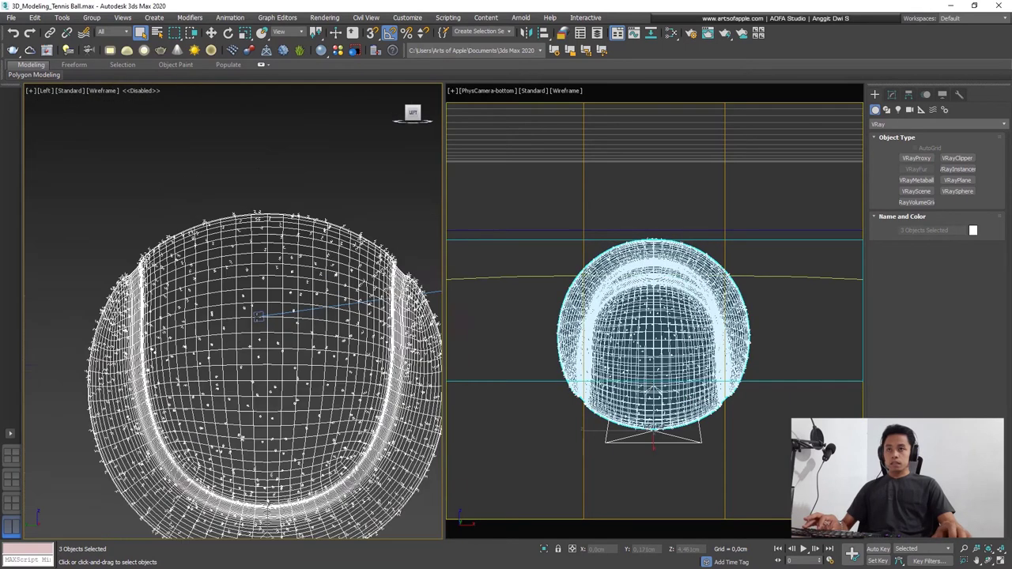
{"action": "scroll", "coordinate": [256, 318], "scroll_direction": "down", "scroll_amount": 5}
{"action": "middle_click_drag", "start_coordinate": [256, 318], "coordinate": [250, 360], "text": "alt"}
Step: Group the ball parts as Group001 and rotate the group 35° around Z
{"action": "key", "text": "ctrl+g"}
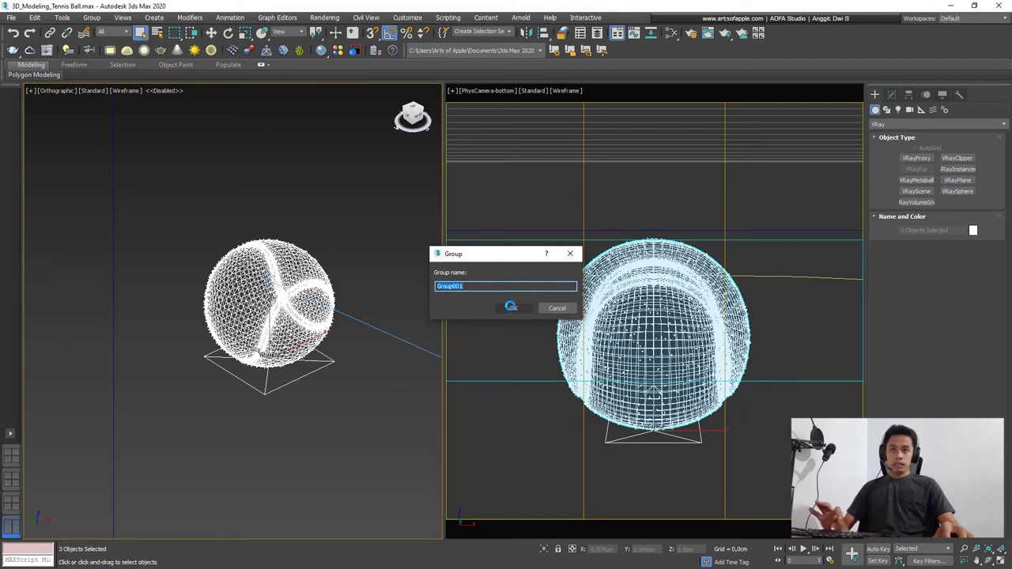
{"action": "left_click", "coordinate": [511, 306]}
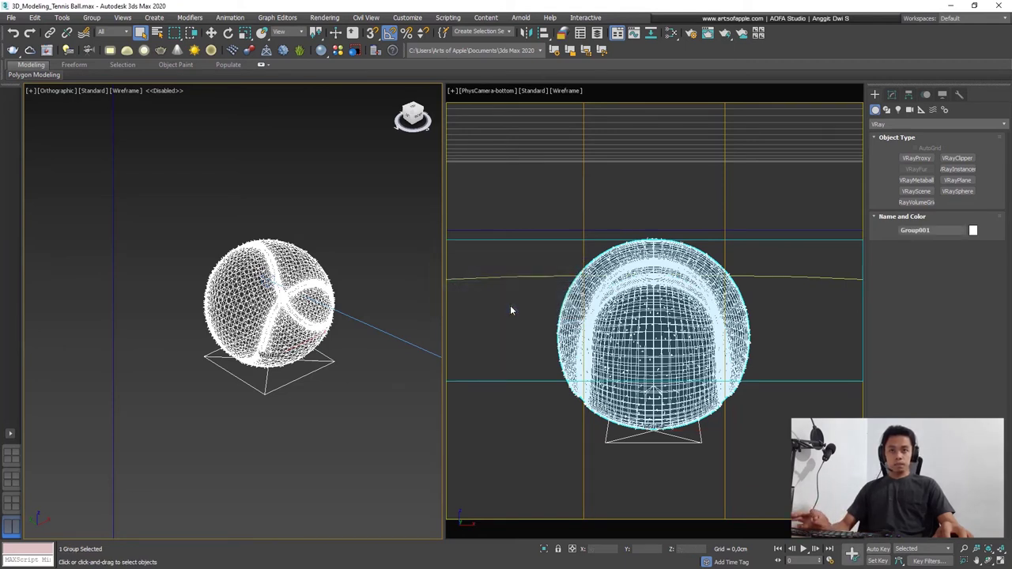
{"action": "key", "text": "e"}
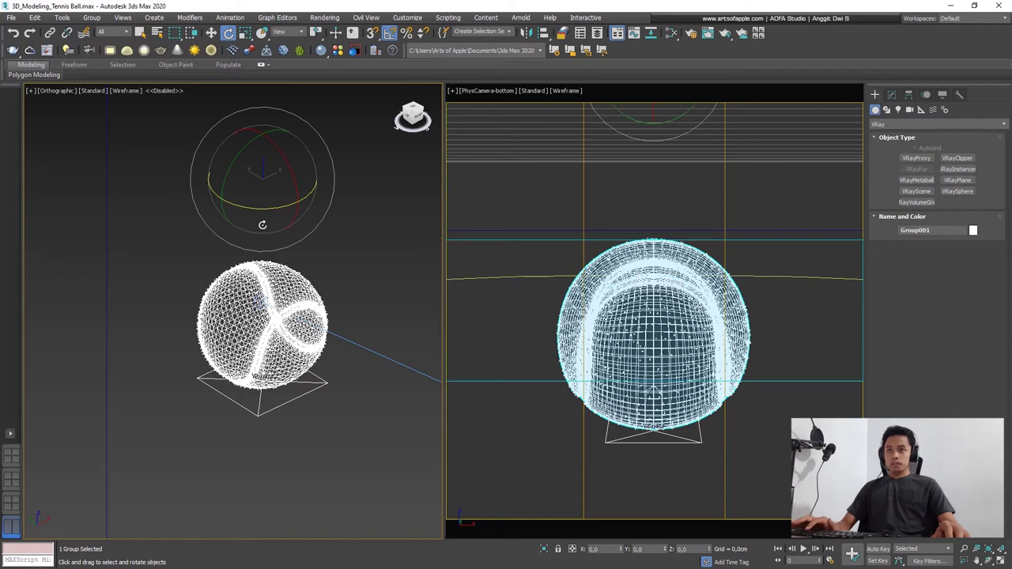
{"action": "scroll", "coordinate": [262, 224], "scroll_direction": "up", "scroll_amount": 2}
{"action": "left_click_drag", "start_coordinate": [264, 189], "coordinate": [280, 187]}
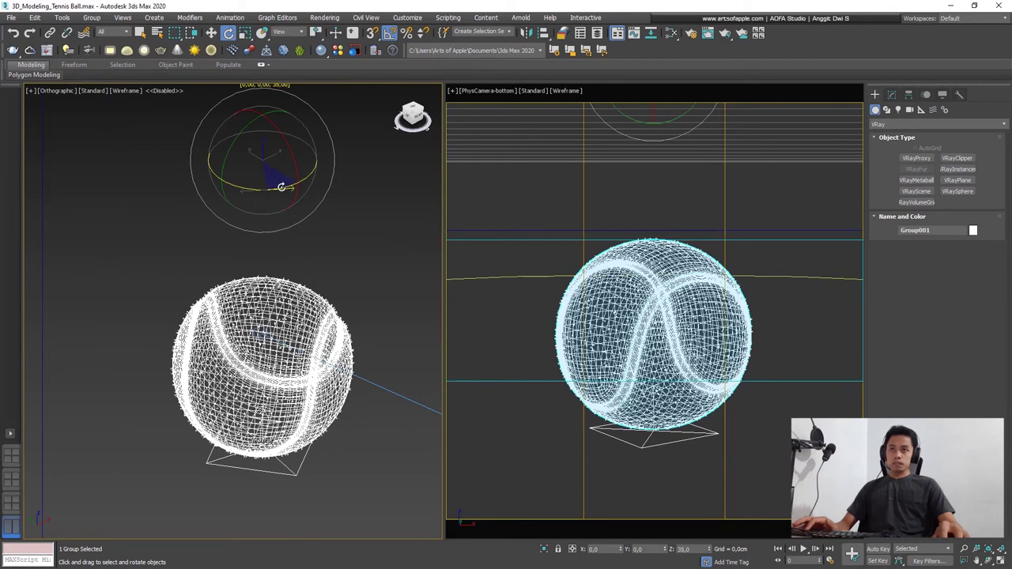
{"action": "scroll", "coordinate": [275, 265], "scroll_direction": "down", "scroll_amount": 3}
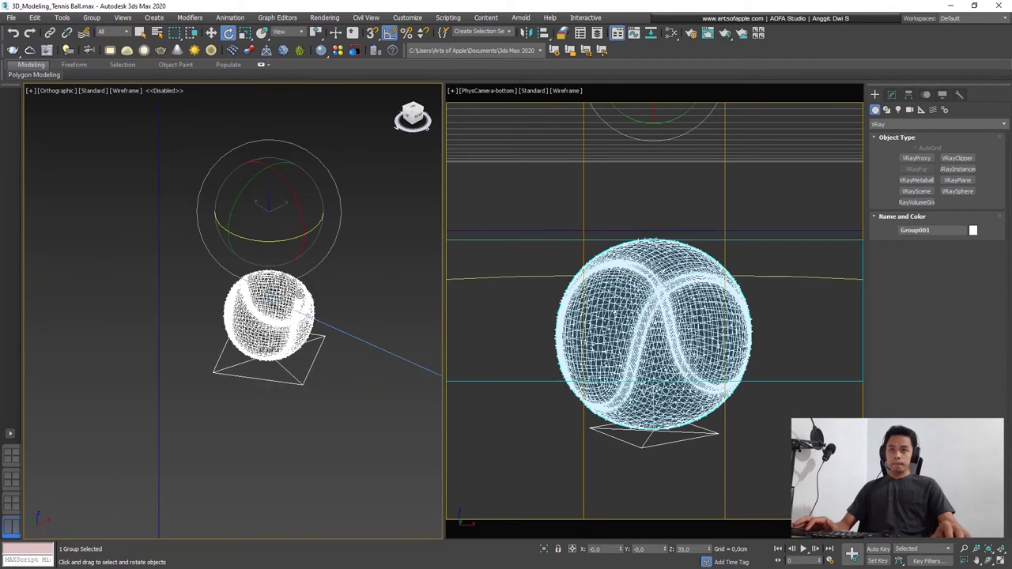
Step: Switch the left viewport to Top view and Shift-drag the group aside to clone it
{"action": "right_click", "coordinate": [781, 290]}
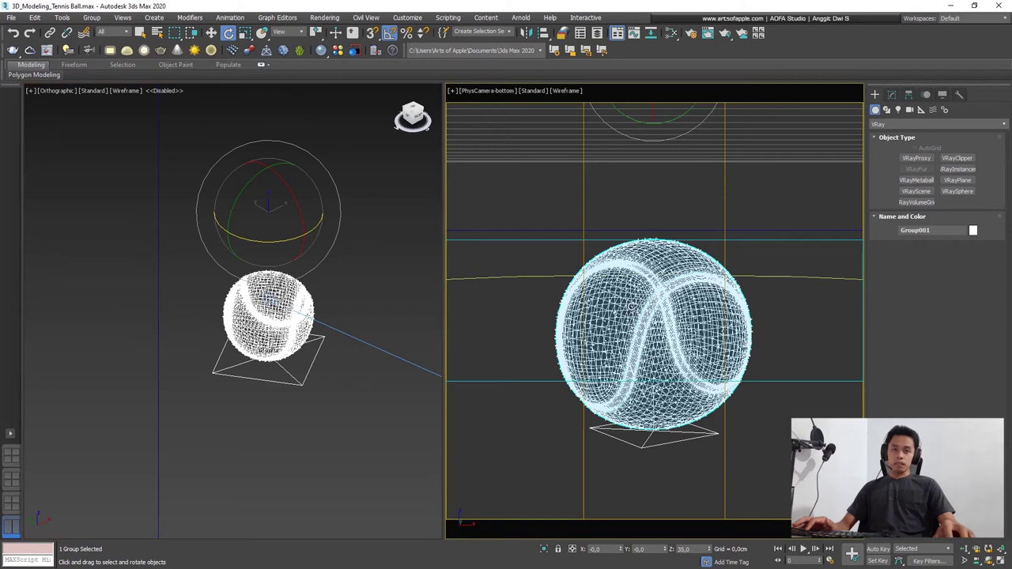
{"action": "key", "text": "w"}
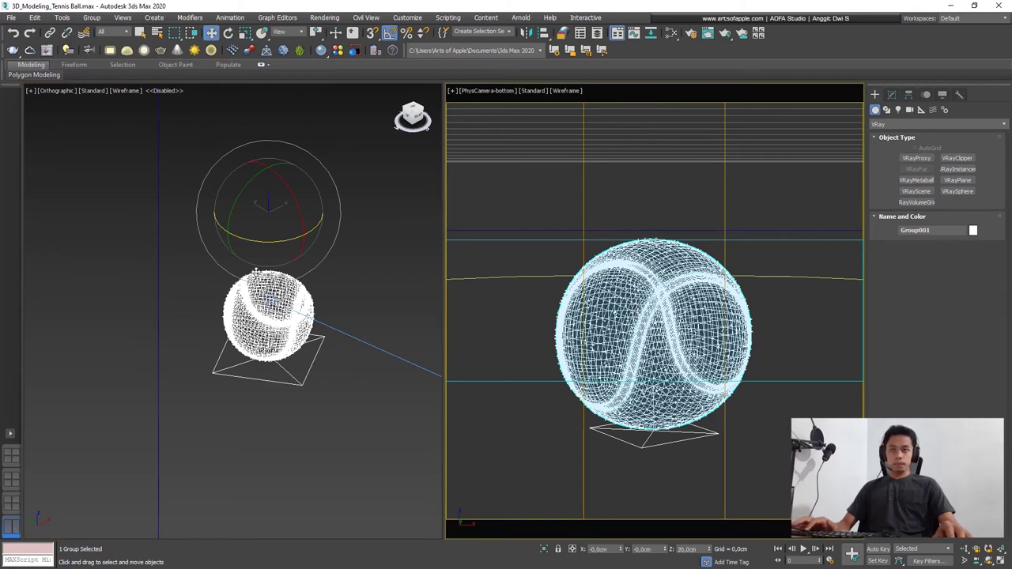
{"action": "middle_click_drag", "start_coordinate": [260, 262], "coordinate": [261, 272]}
{"action": "key", "text": "t"}
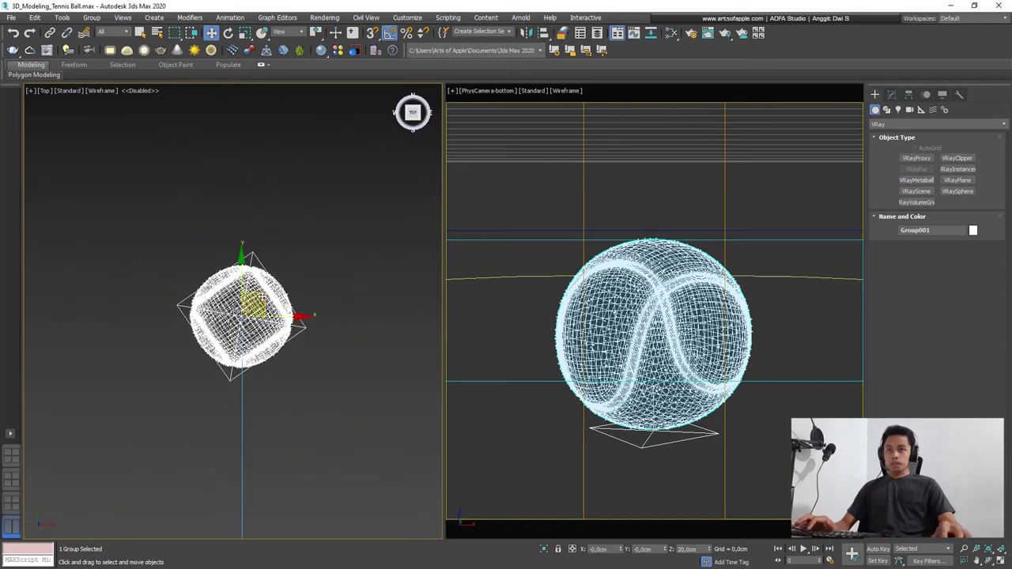
{"action": "mouse_move", "coordinate": [264, 295]}
{"action": "left_mouse_down"}
{"action": "mouse_move", "coordinate": [321, 294]}
{"action": "mouse_move", "coordinate": [291, 306]}
{"action": "mouse_move", "coordinate": [209, 163]}
{"action": "mouse_move", "coordinate": [176, 175]}
{"action": "mouse_move", "coordinate": [192, 191]}
{"action": "left_mouse_up"}
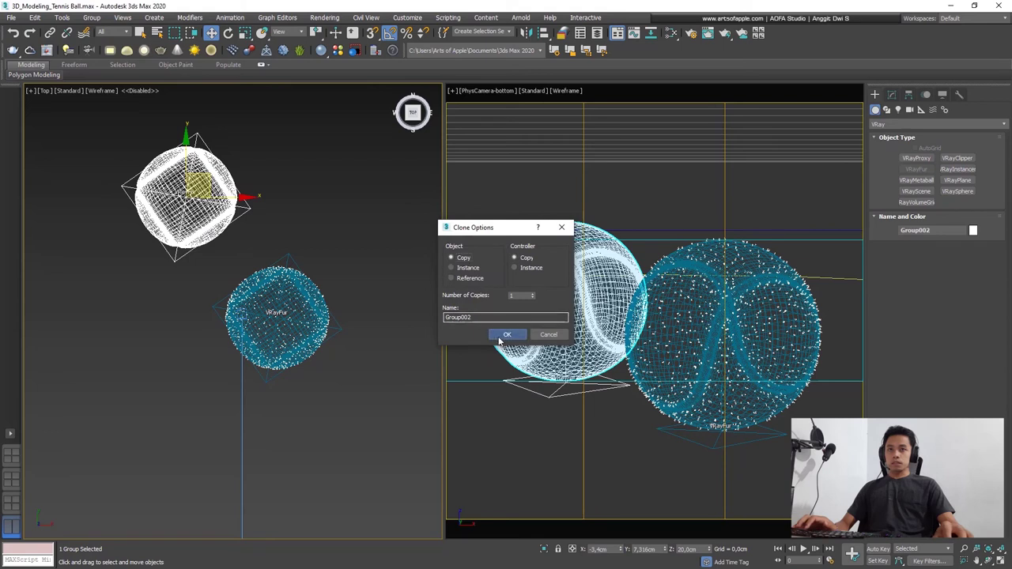
Step: Create the copy Group002 and spin it about 105° around Z
{"action": "left_click", "coordinate": [507, 334]}
{"action": "key", "text": "e"}
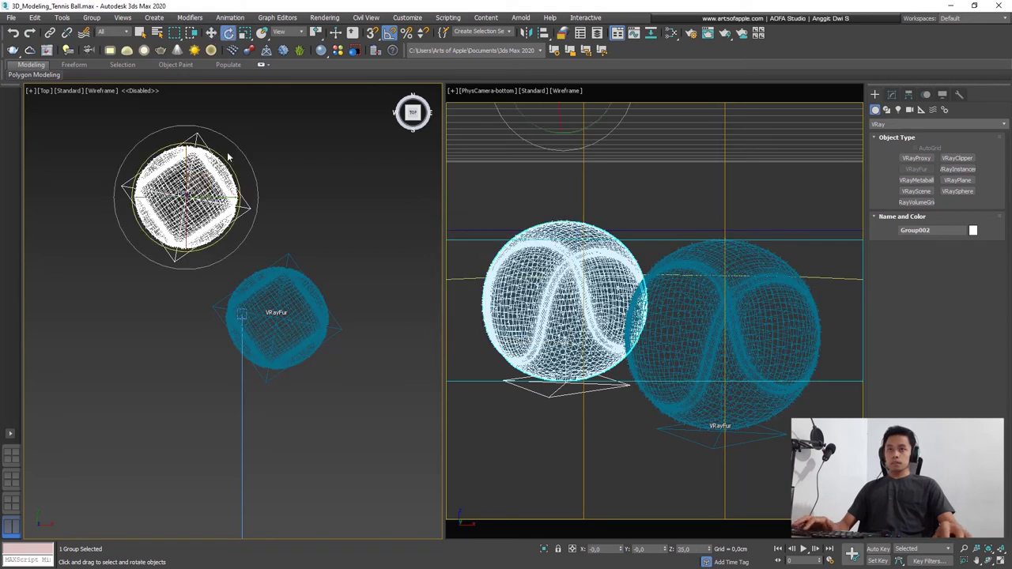
{"action": "left_click_drag", "start_coordinate": [223, 158], "coordinate": [172, 125]}
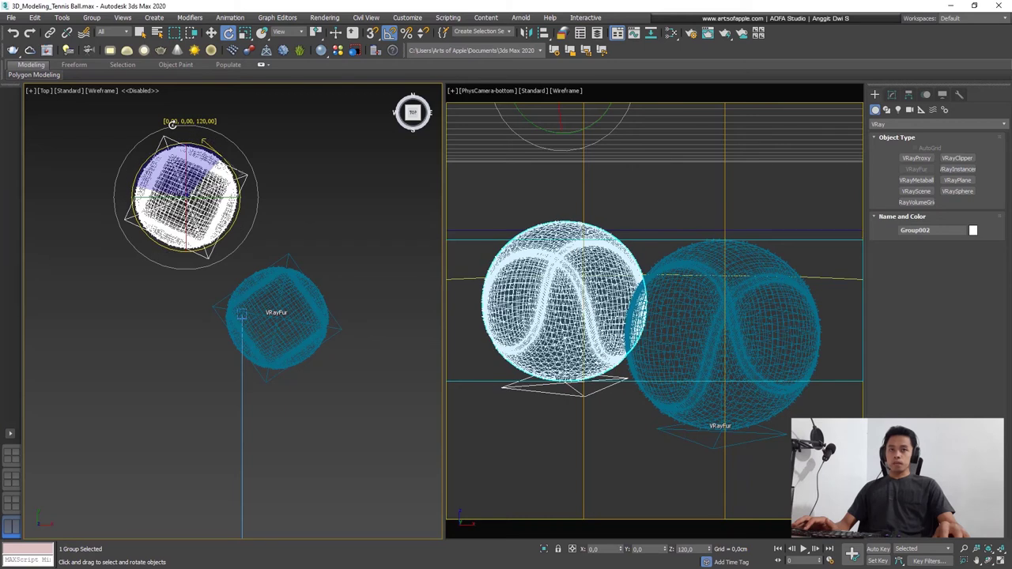
Step: Shade the camera view and fine-tune Group002's rotation to 140° on Z
{"action": "left_click", "coordinate": [676, 295]}
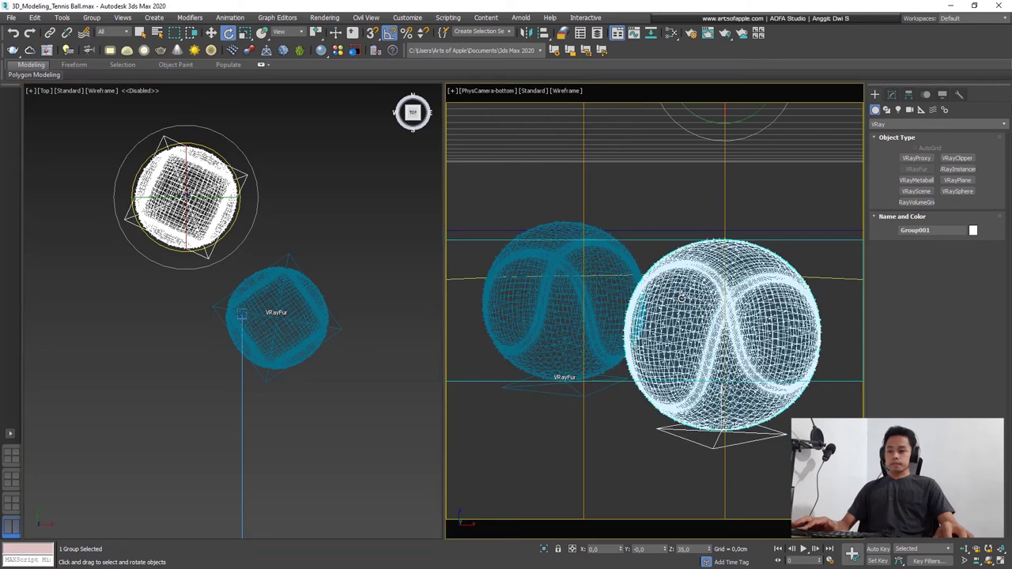
{"action": "key", "text": "F3"}
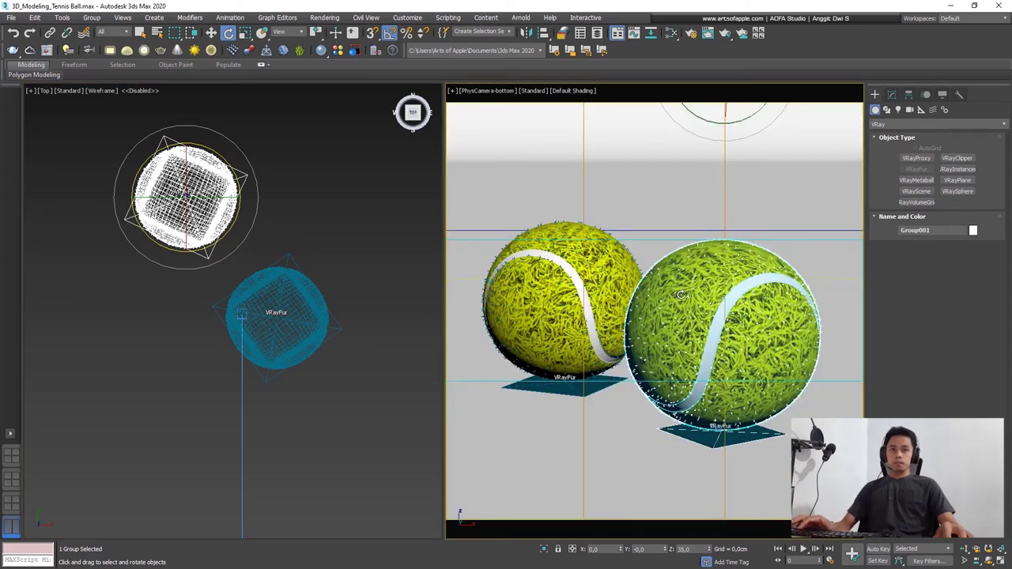
{"action": "left_click", "coordinate": [591, 278]}
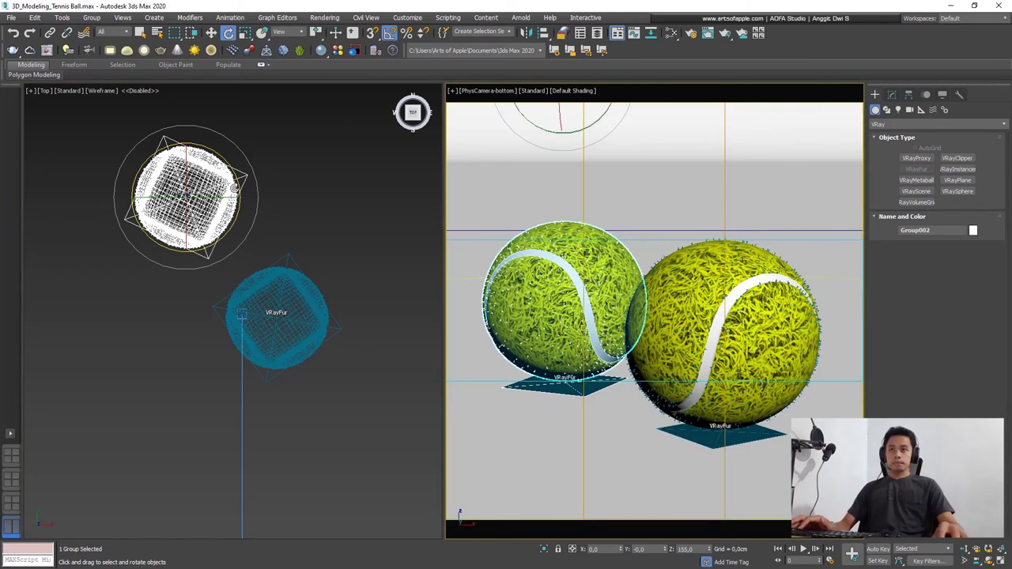
{"action": "mouse_move", "coordinate": [212, 242]}
{"action": "left_mouse_down"}
{"action": "mouse_move", "coordinate": [256, 231]}
{"action": "mouse_move", "coordinate": [234, 232]}
{"action": "left_mouse_up"}
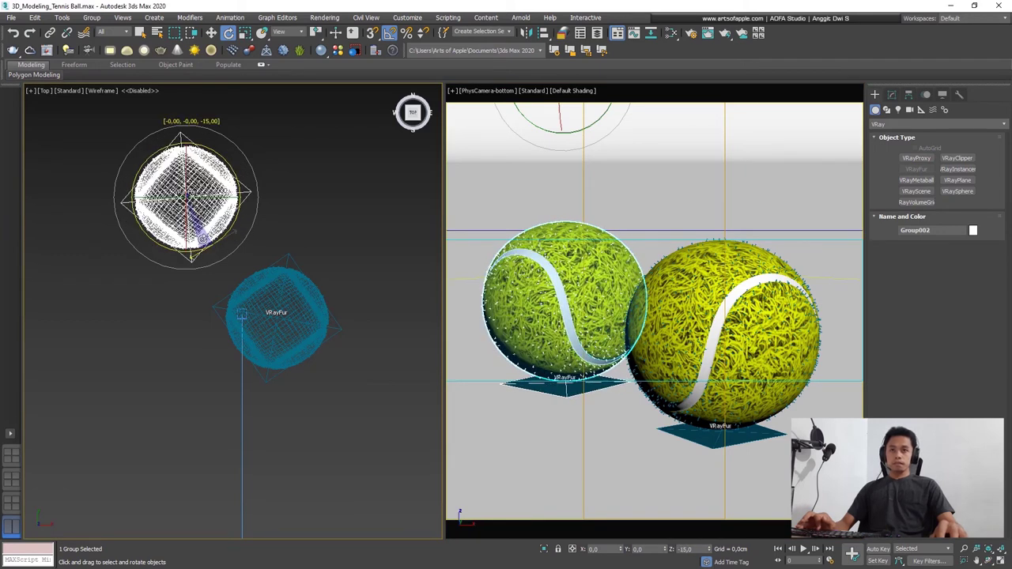
{"action": "left_click_drag", "start_coordinate": [200, 237], "coordinate": [201, 237]}
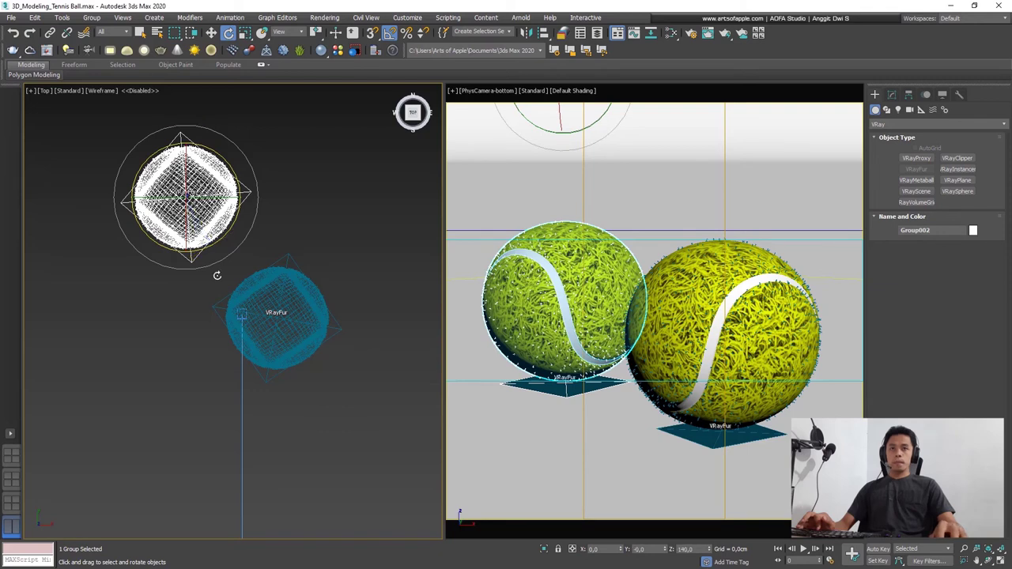
Step: Render the camera view in the V-Ray frame buffer
{"action": "middle_click", "coordinate": [625, 225]}
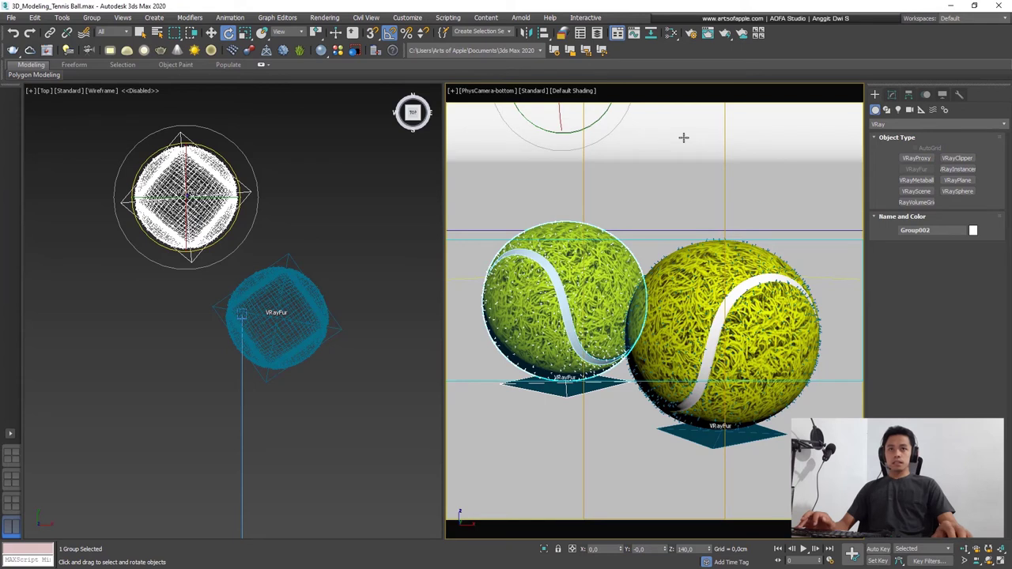
{"action": "left_click", "coordinate": [46, 50]}
{"action": "left_click", "coordinate": [452, 138]}
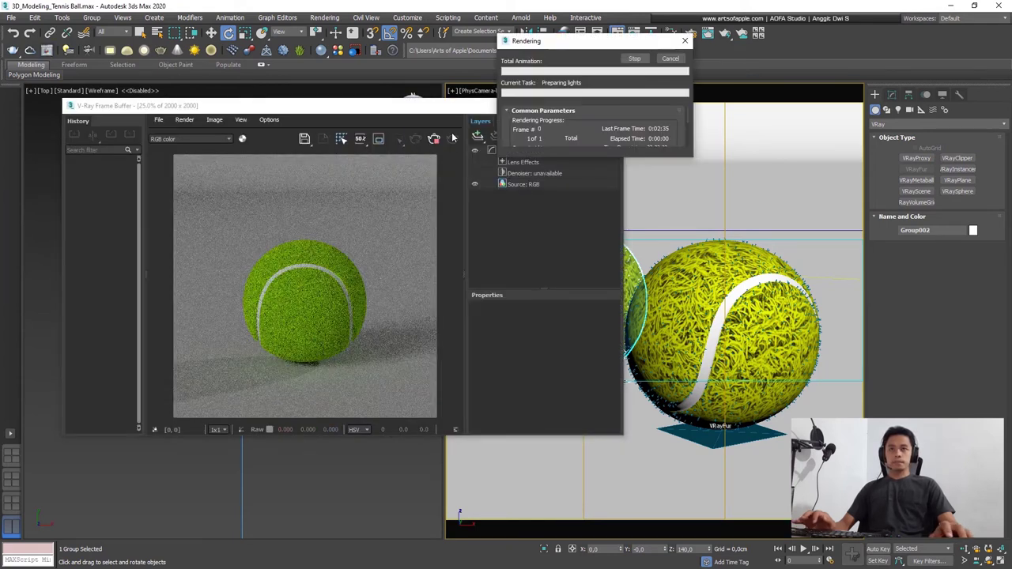